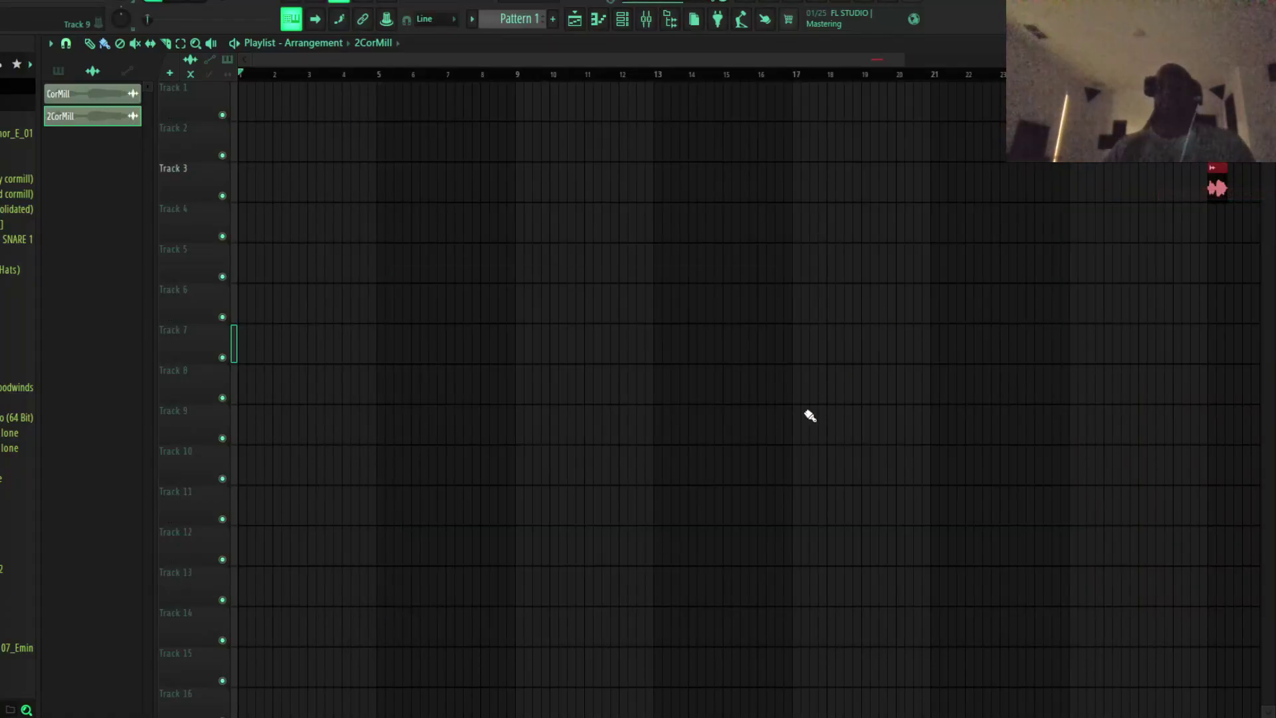
Delete the leftover audio clip on Track 3 from the playlist
{"action": "right_click", "coordinate": [1216, 186]}
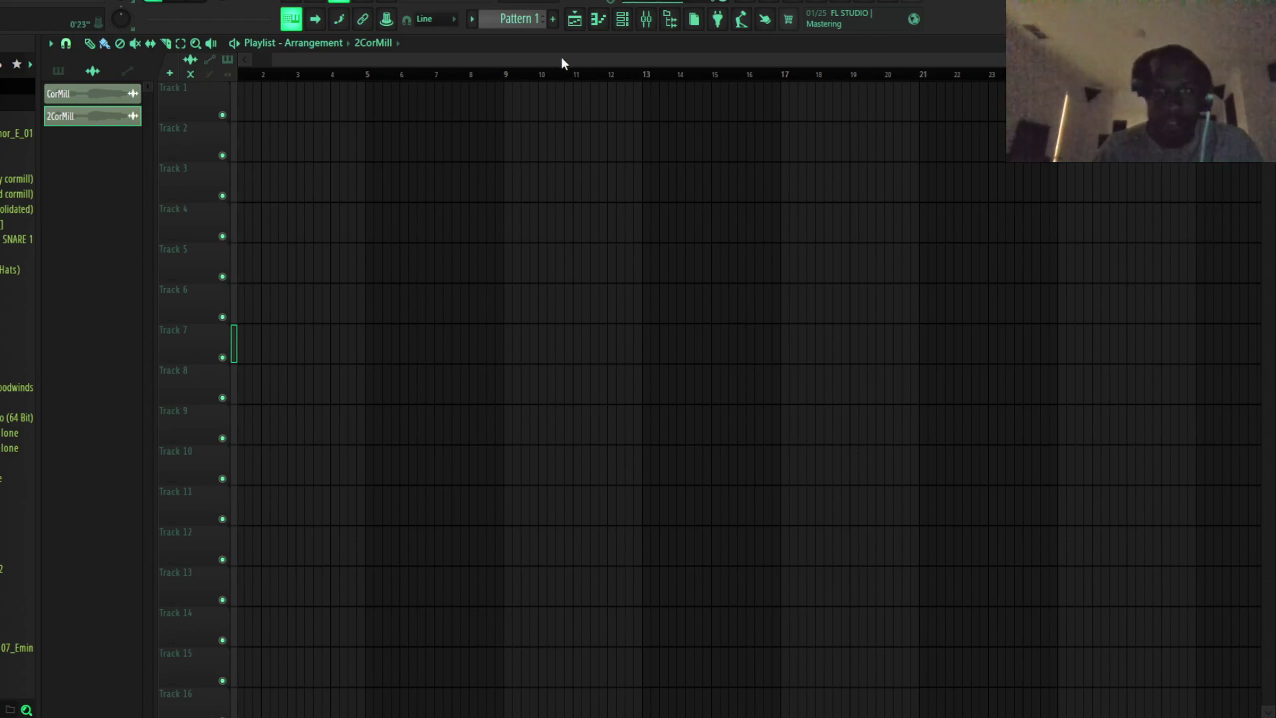
{"action": "left_click_drag", "start_coordinate": [562, 59], "coordinate": [378, 75]}
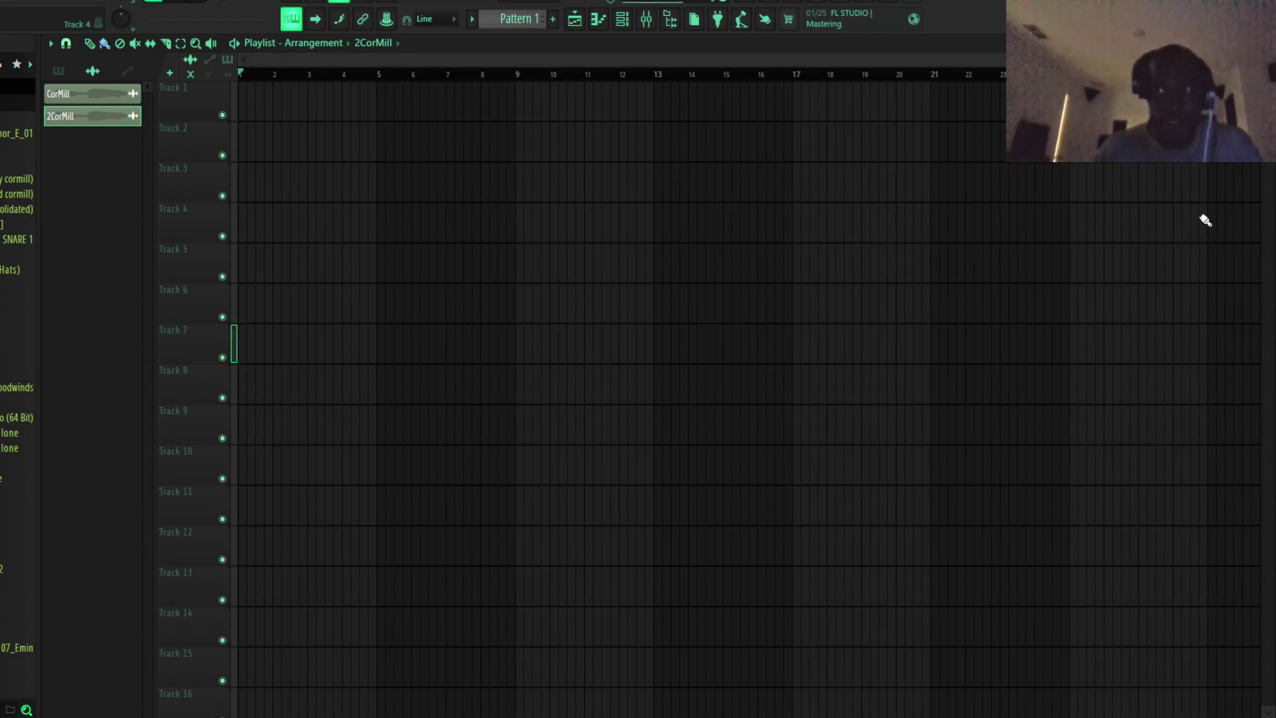
{"action": "scroll", "coordinate": [234, 344], "scroll_direction": "down", "scroll_amount": 5}
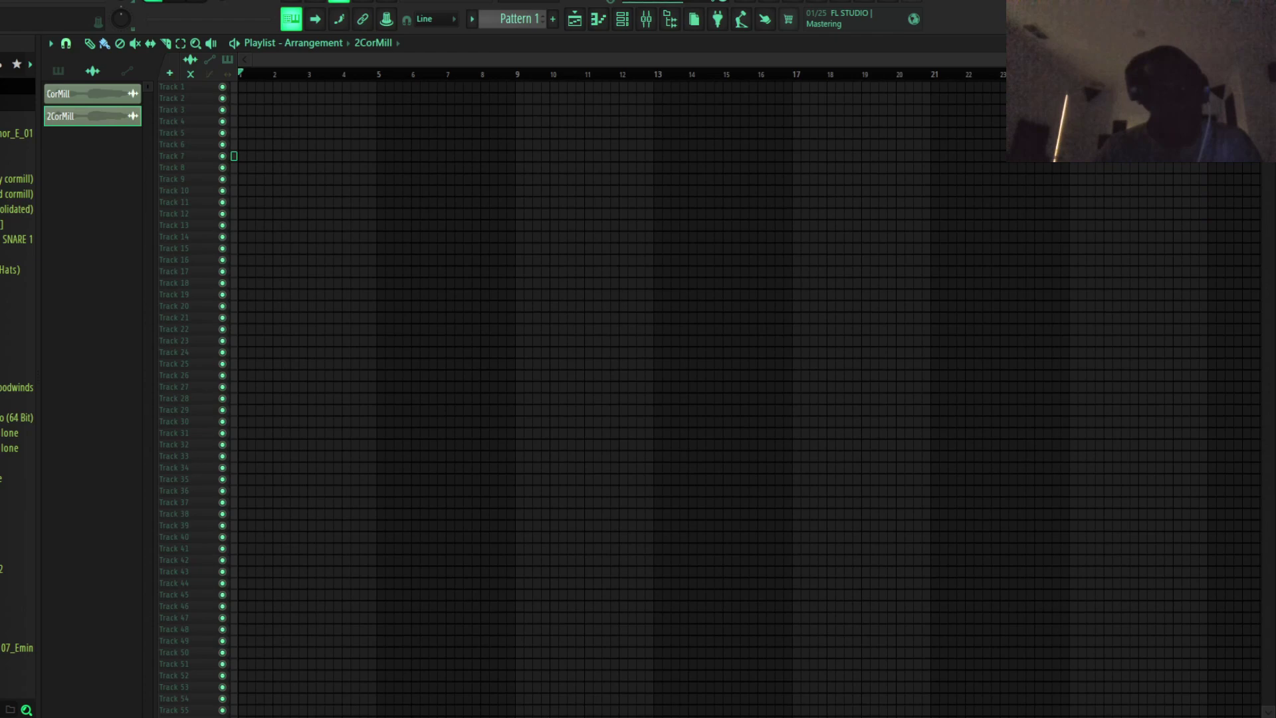
{"action": "scroll", "coordinate": [234, 332], "scroll_direction": "up", "scroll_amount": 5}
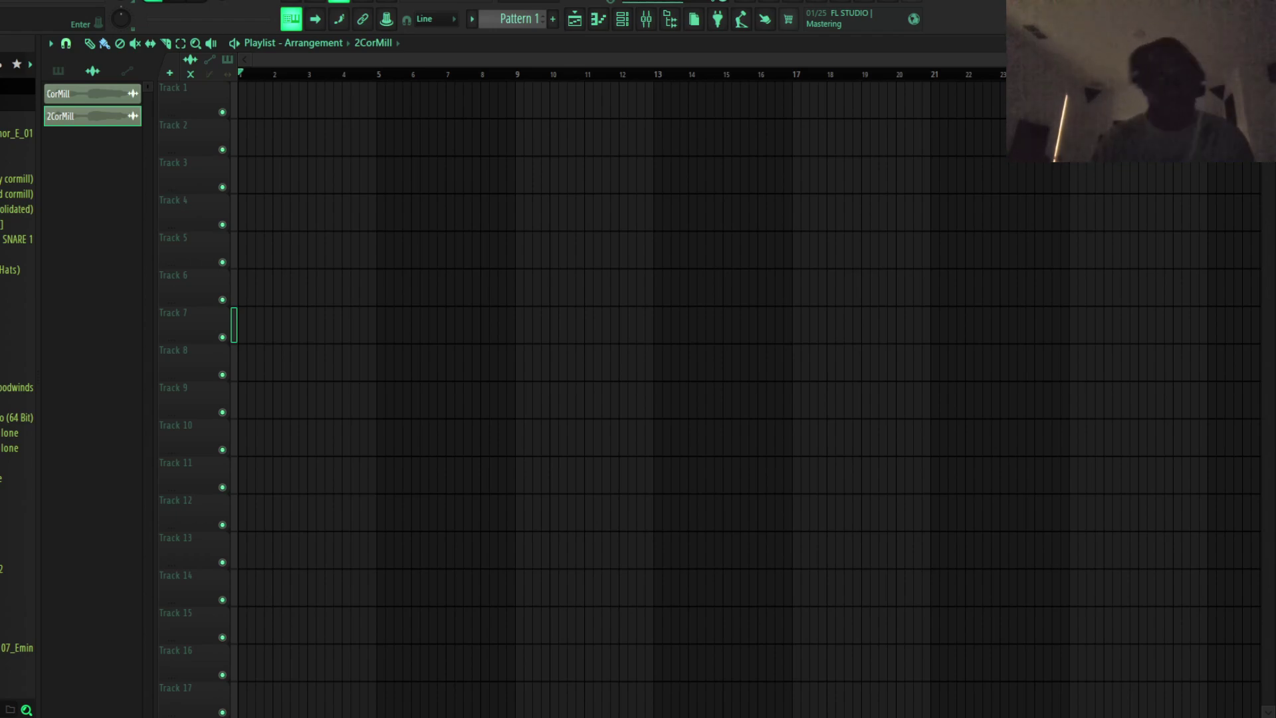
Show the channel rack and add a Purity_x64 instrument channel below the existing kick channel
{"action": "left_click", "coordinate": [623, 20]}
{"action": "left_click", "coordinate": [146, 119]}
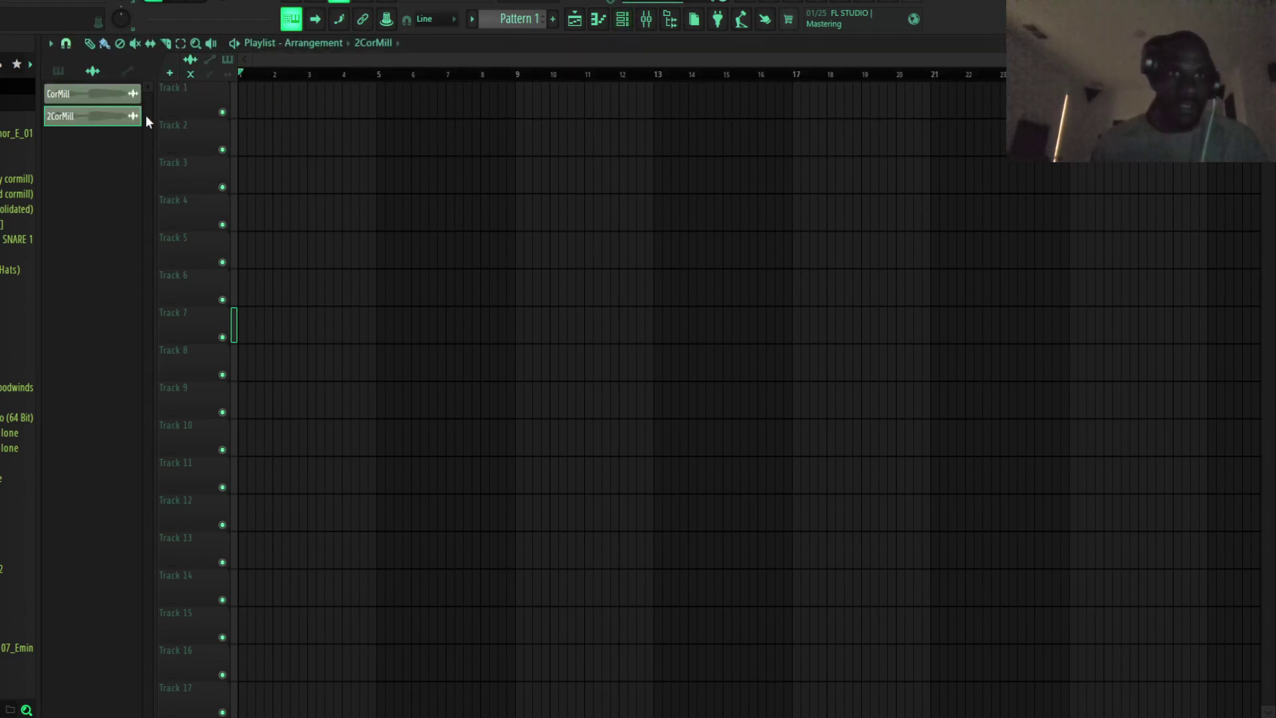
{"action": "left_click", "coordinate": [598, 20]}
{"action": "left_click", "coordinate": [598, 20]}
{"action": "left_click", "coordinate": [623, 19]}
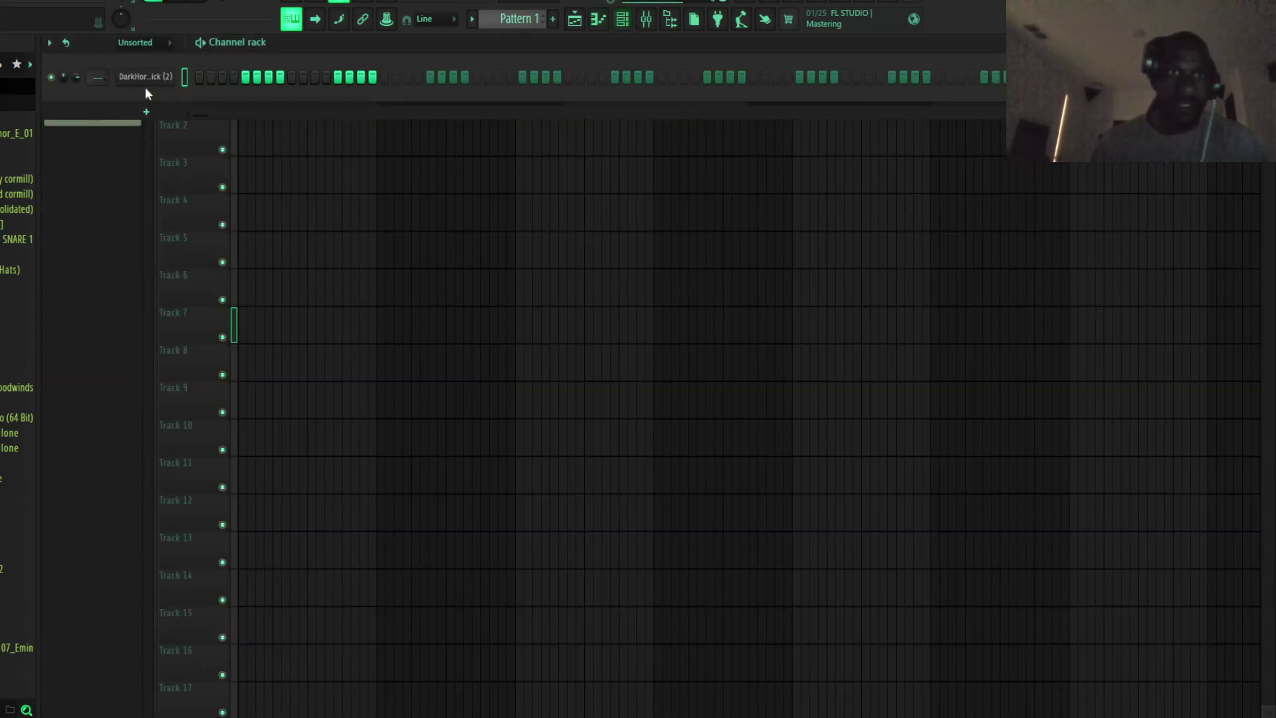
{"action": "left_click", "coordinate": [146, 111]}
{"action": "left_click", "coordinate": [198, 201]}
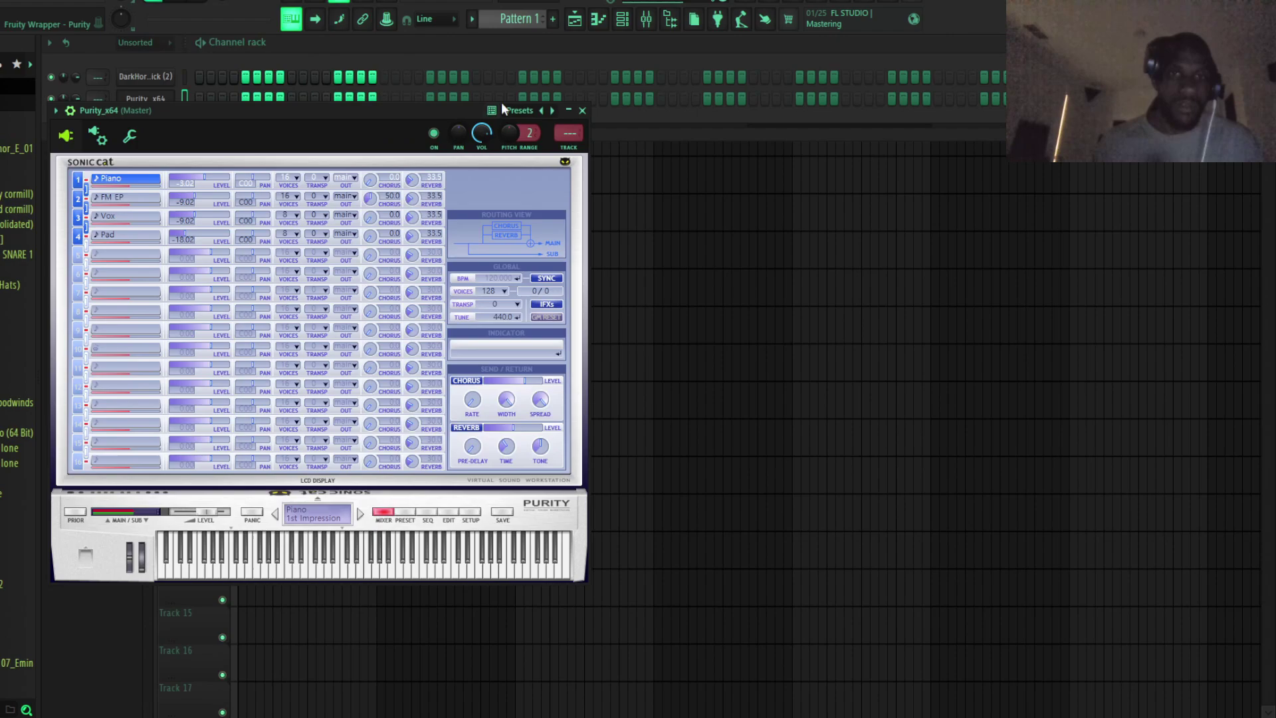
Replace the Purity_x64 channel's instrument with Originals - Felt Piano (64 Bit)
{"action": "left_click_drag", "start_coordinate": [81, 116], "coordinate": [233, 151]}
{"action": "right_click", "coordinate": [160, 99]}
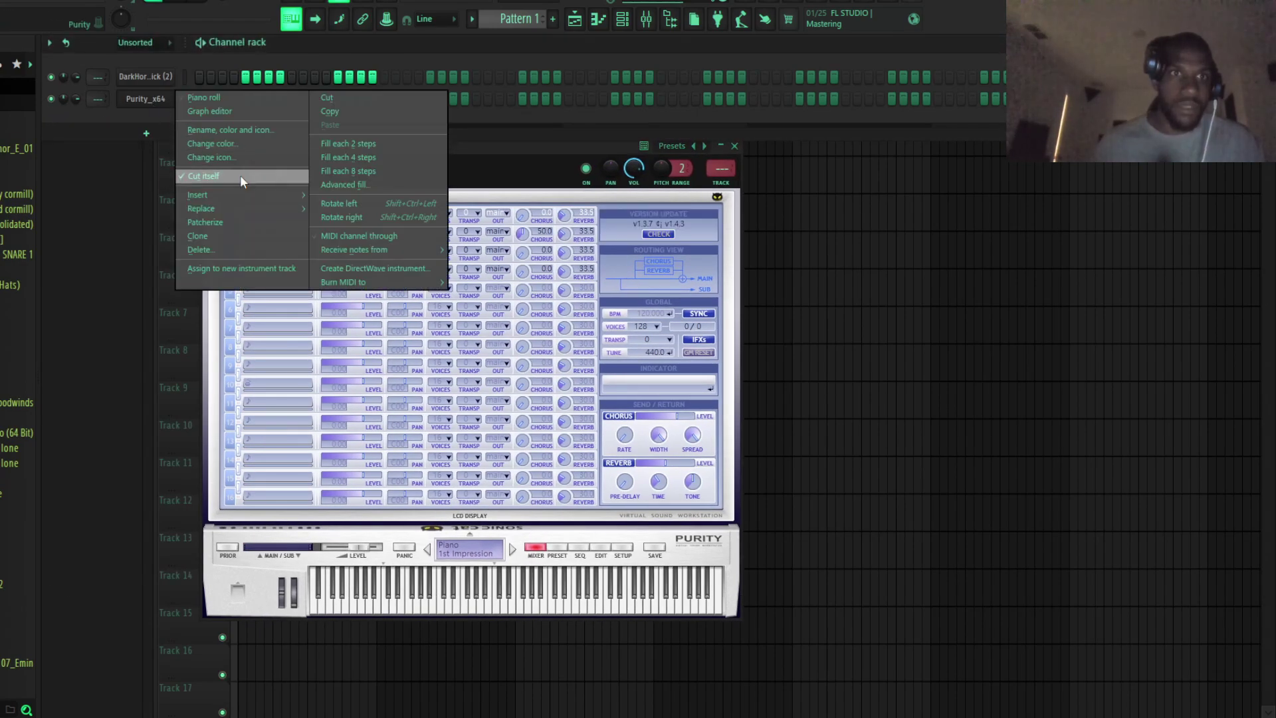
{"action": "mouse_move", "coordinate": [246, 209]}
{"action": "left_click", "coordinate": [392, 202]}
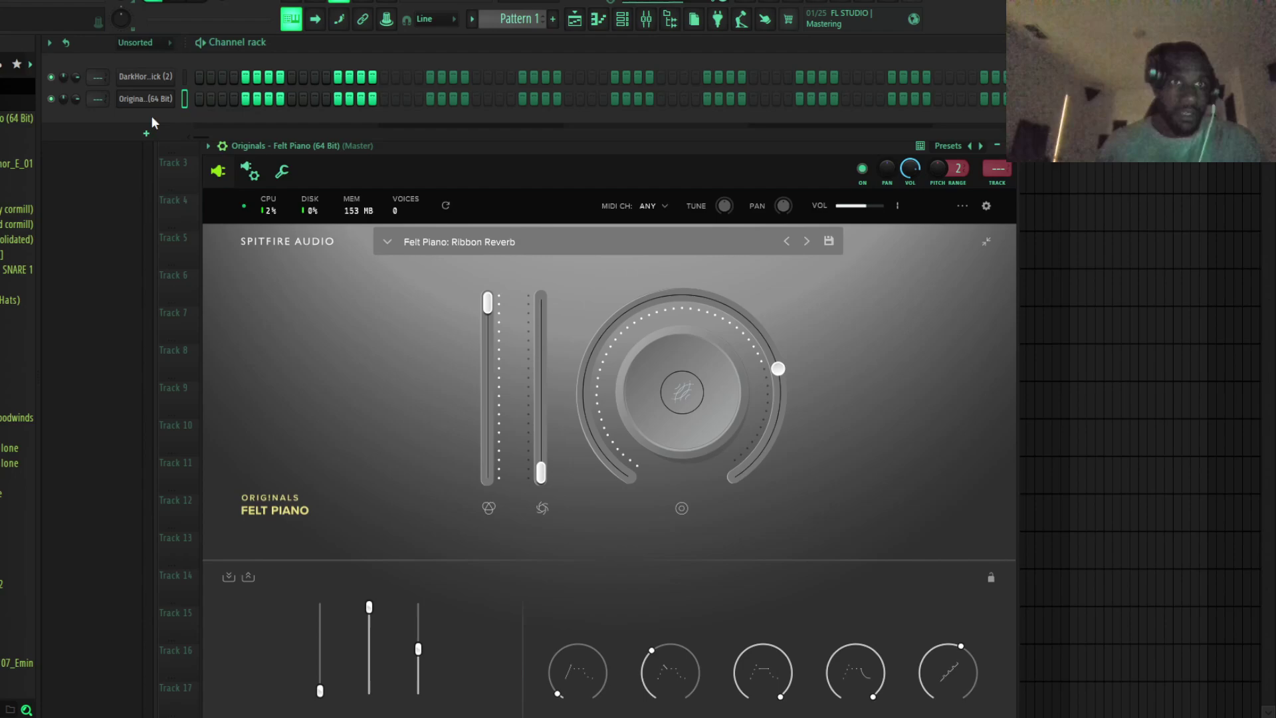
Open the piano roll of the Felt Piano channel at the octaves around C3
{"action": "right_click", "coordinate": [160, 98]}
{"action": "left_click", "coordinate": [197, 97]}
{"action": "scroll", "coordinate": [236, 265], "scroll_direction": "down", "scroll_amount": 2}
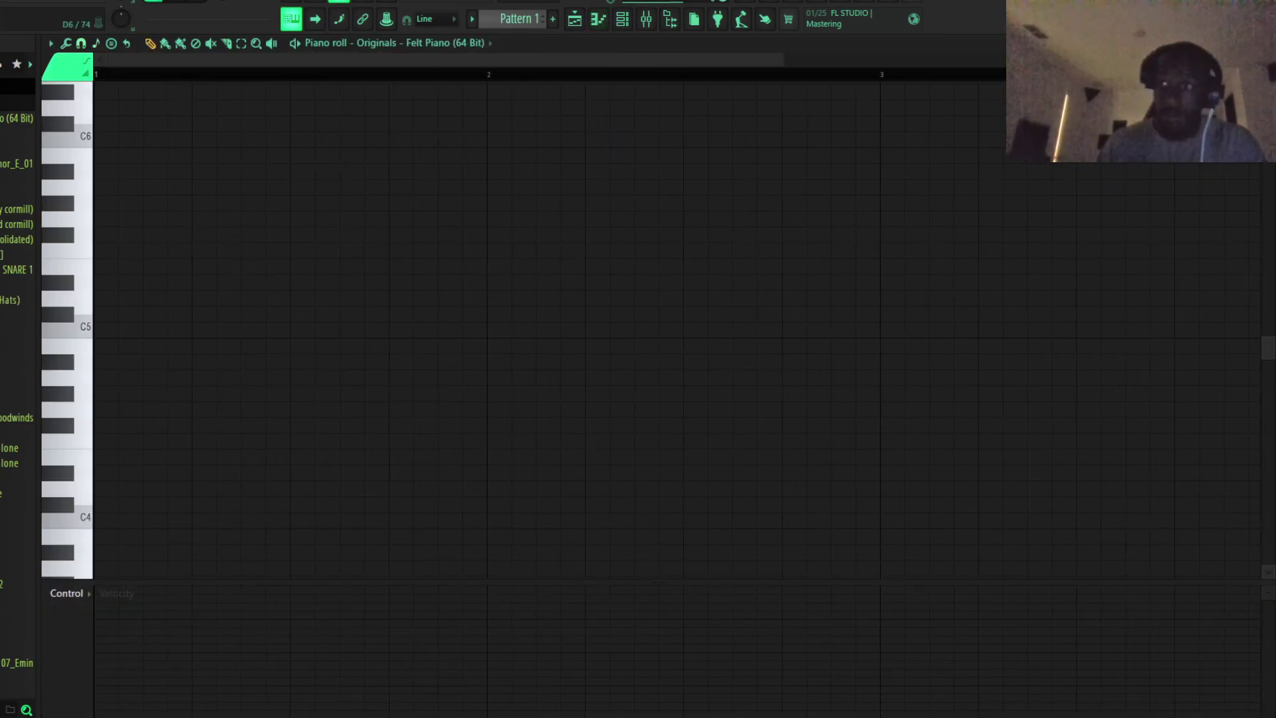
{"action": "scroll", "coordinate": [676, 330], "scroll_direction": "up", "scroll_amount": 2}
{"action": "scroll", "coordinate": [677, 329], "scroll_direction": "down", "scroll_amount": 3}
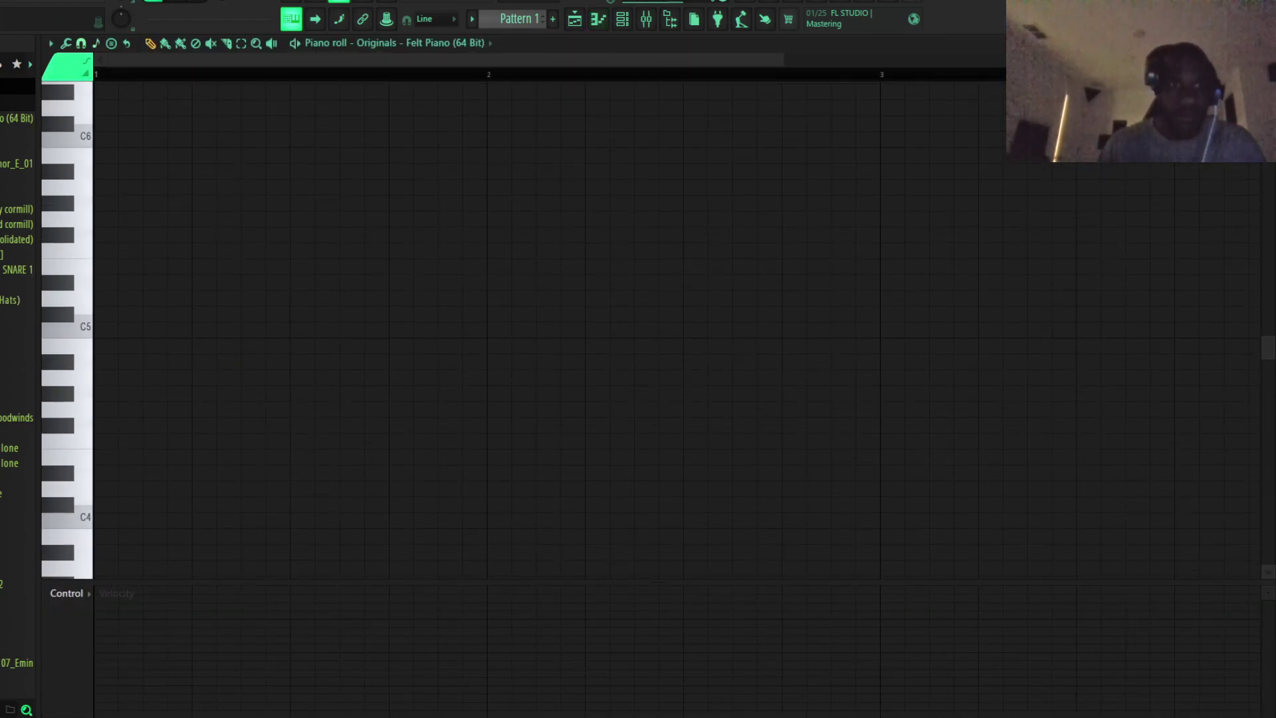
{"action": "scroll", "coordinate": [379, 333], "scroll_direction": "down", "scroll_amount": 5}
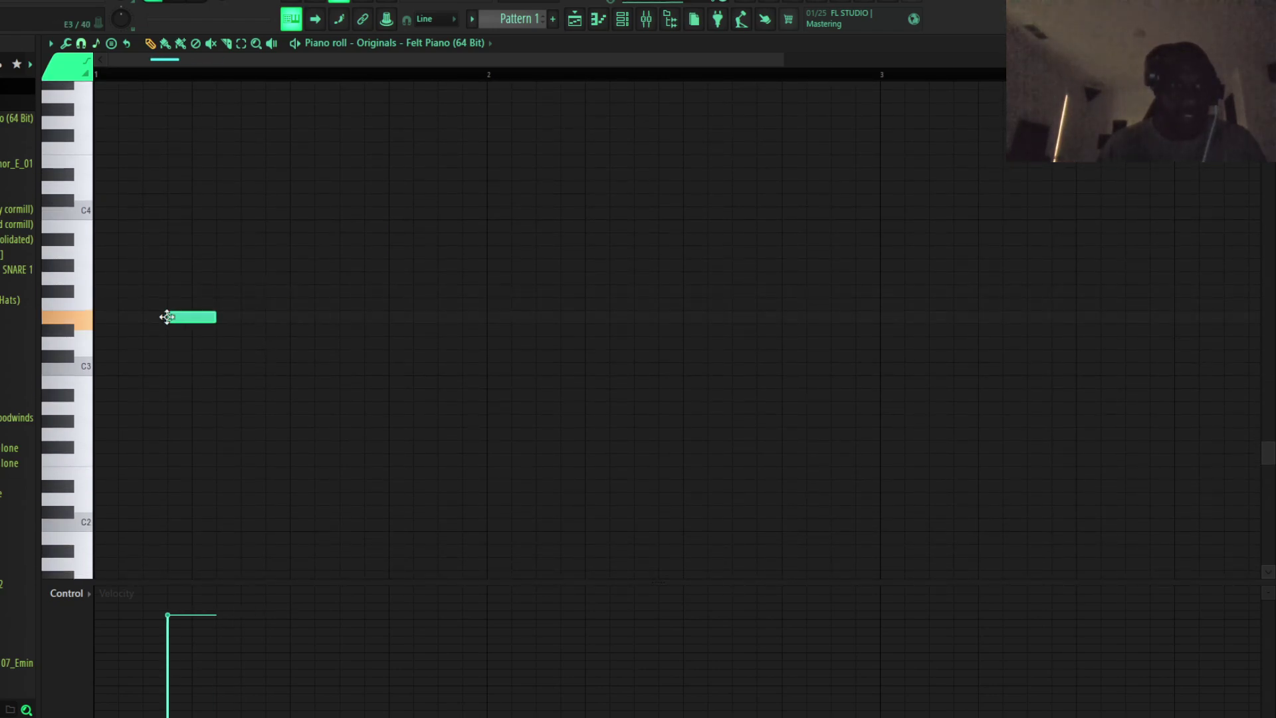
{"action": "left_click_drag", "start_coordinate": [166, 317], "coordinate": [119, 328]}
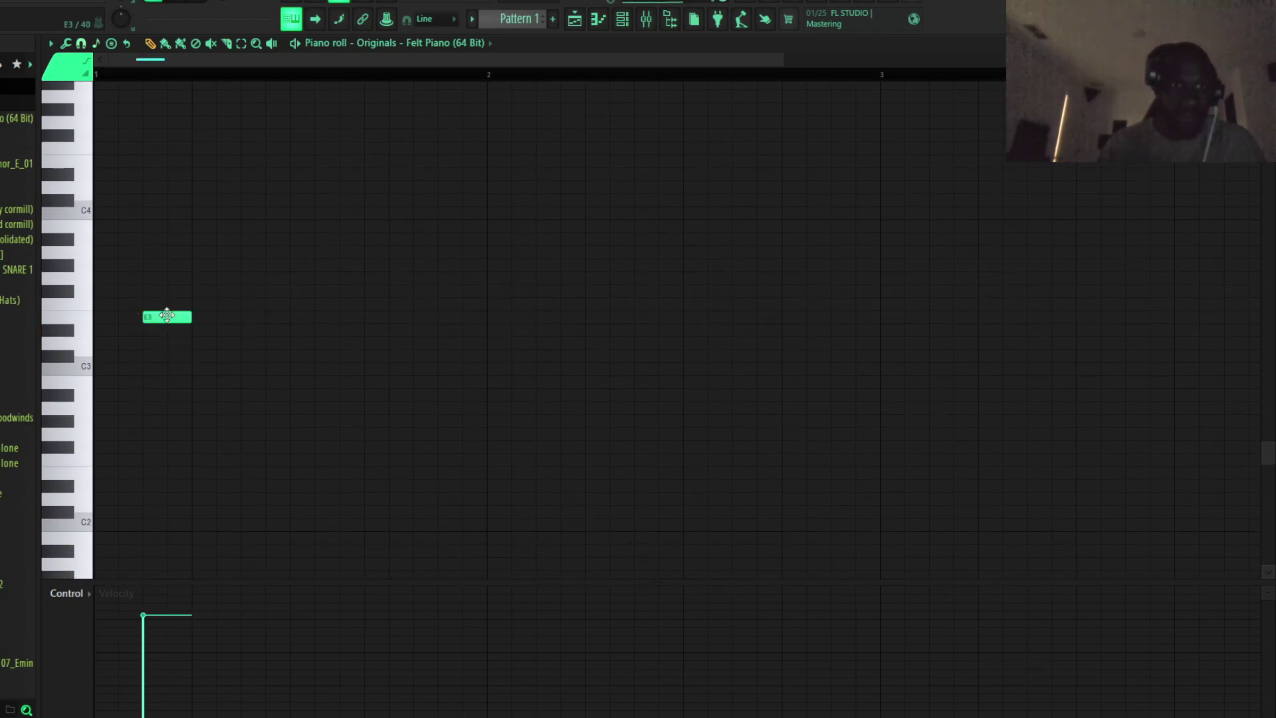
{"action": "scroll", "coordinate": [150, 282], "scroll_direction": "up", "scroll_amount": 3}
{"action": "right_click", "coordinate": [170, 433]}
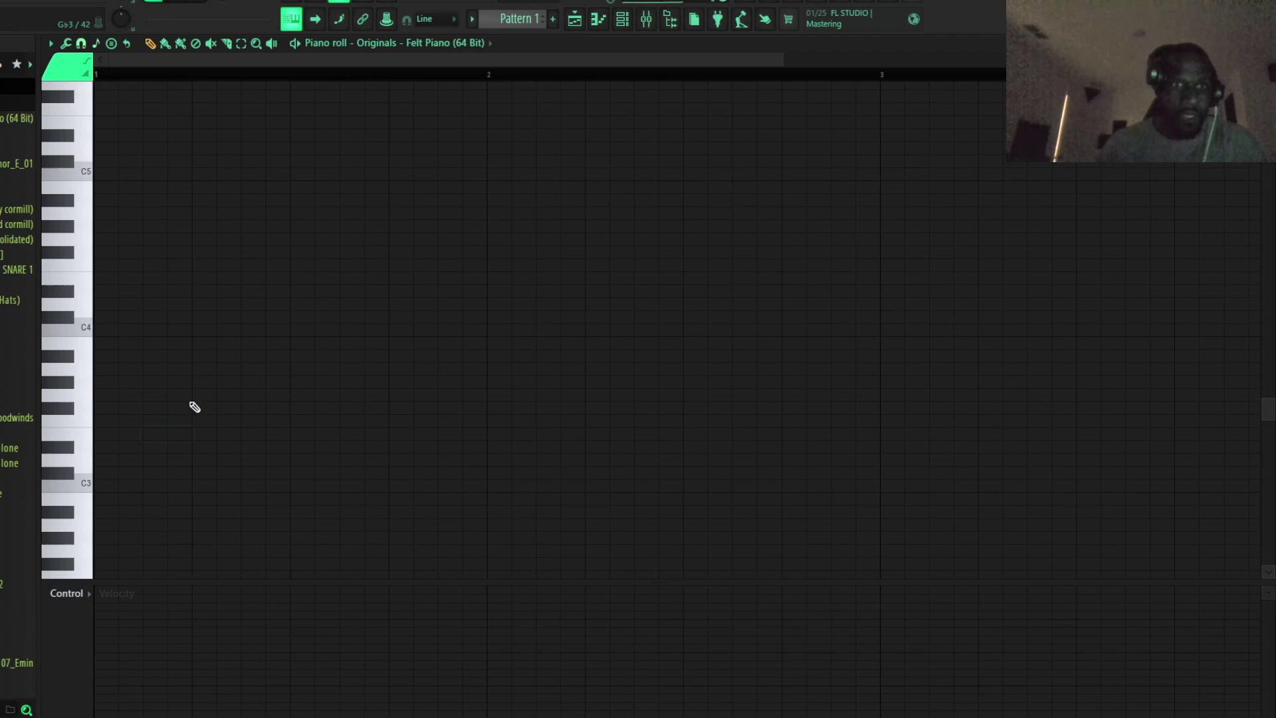
Draw an E♭3 root note at the start of bar 1, lengthen it to one full bar and play the pattern
{"action": "left_click_drag", "start_coordinate": [90, 436], "coordinate": [38, 445]}
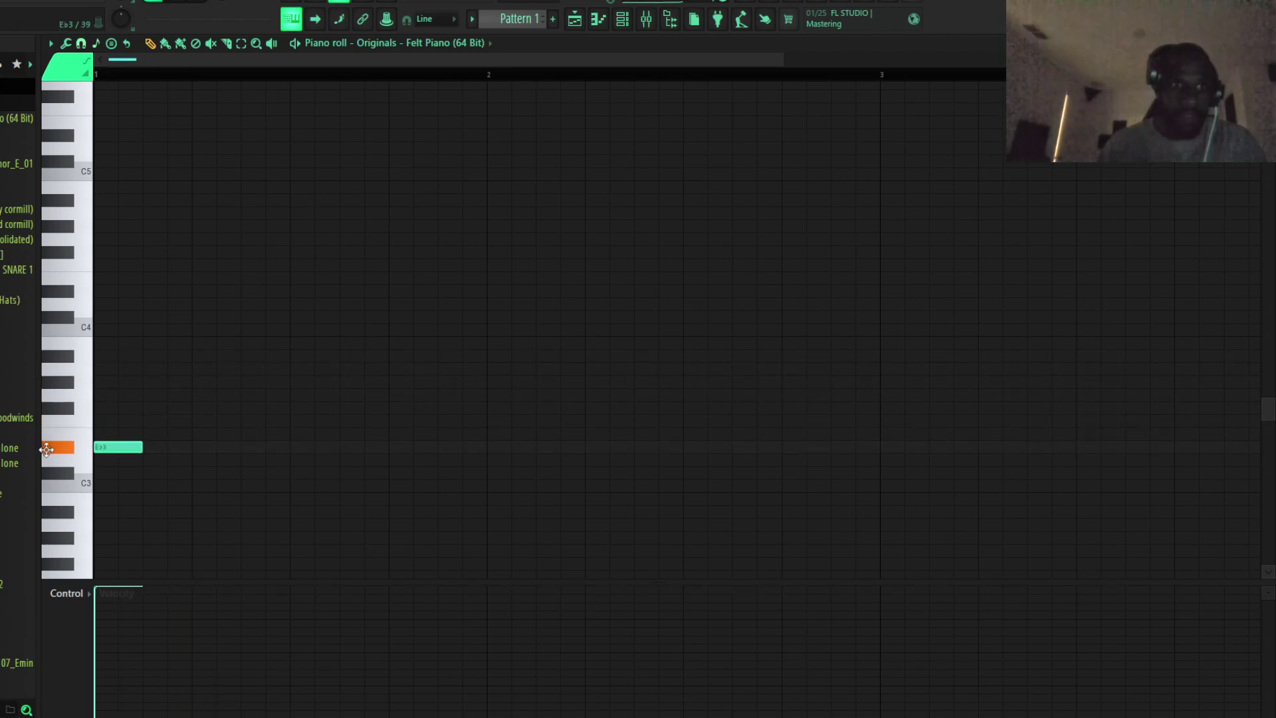
{"action": "left_click_drag", "start_coordinate": [146, 446], "coordinate": [469, 446]}
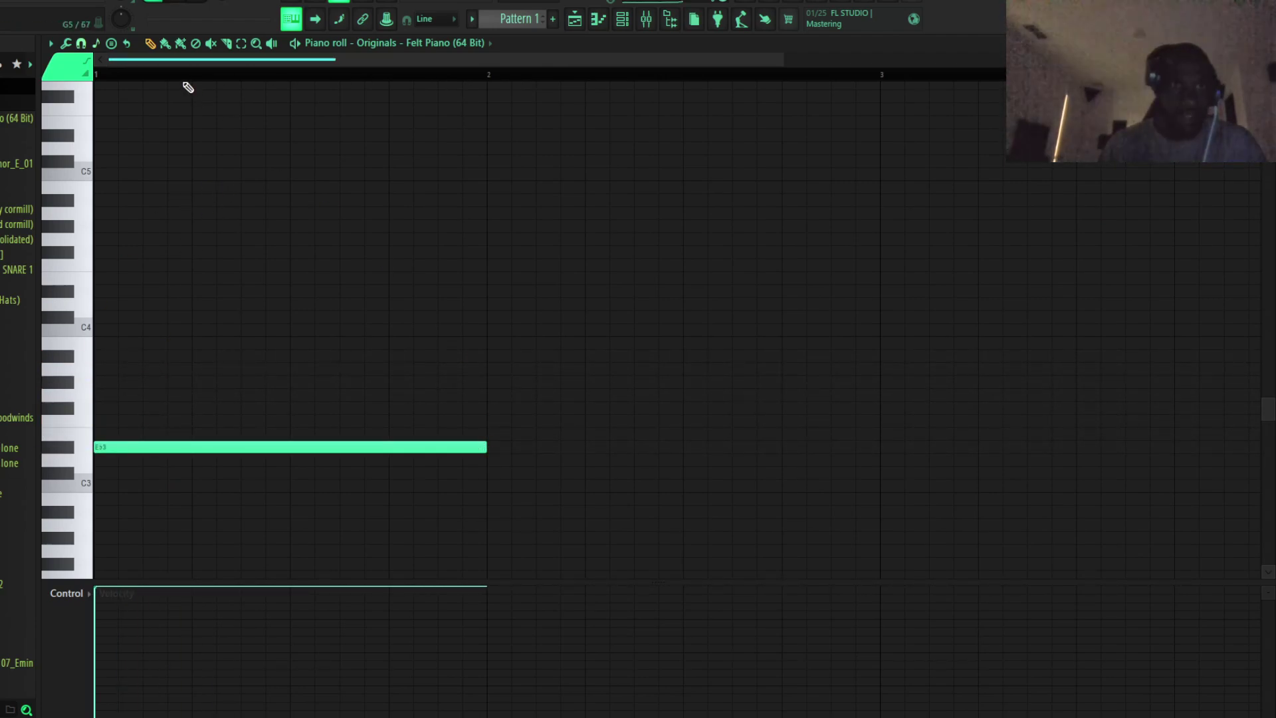
{"action": "key", "text": "space"}
{"action": "scroll", "coordinate": [359, 359], "scroll_direction": "down", "scroll_amount": 2}
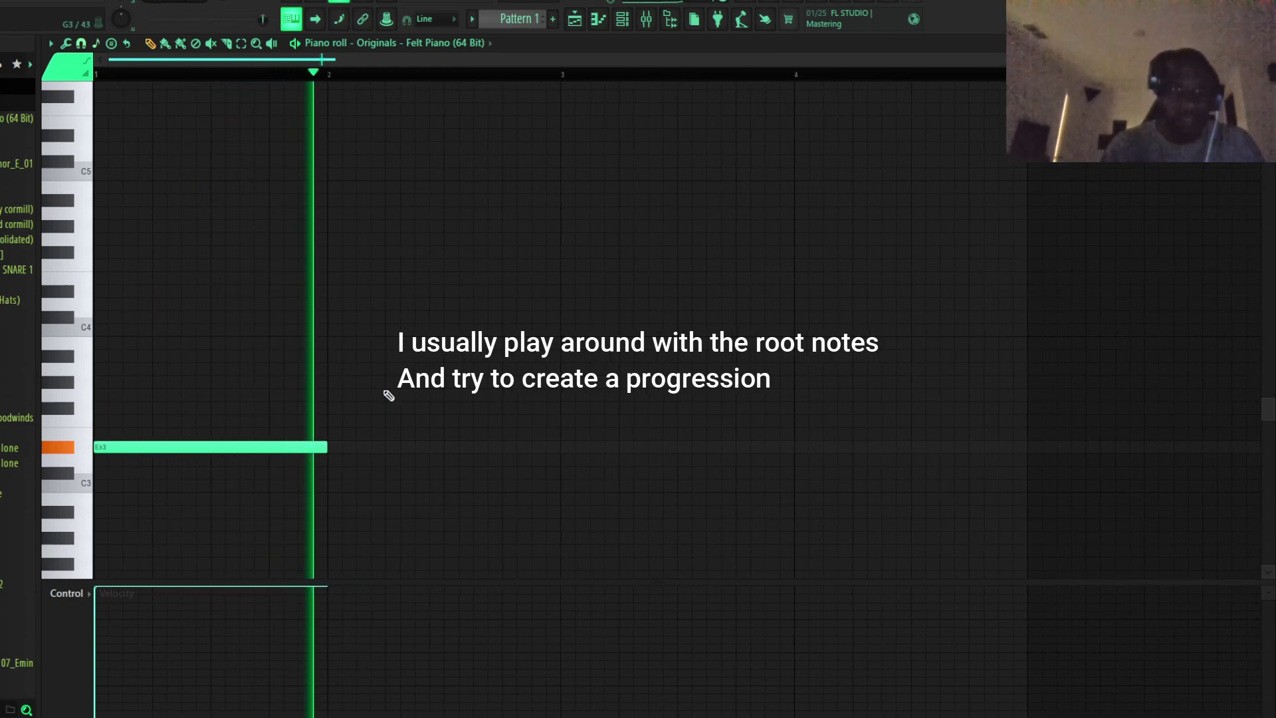
{"action": "scroll", "coordinate": [346, 465], "scroll_direction": "down", "scroll_amount": 3}
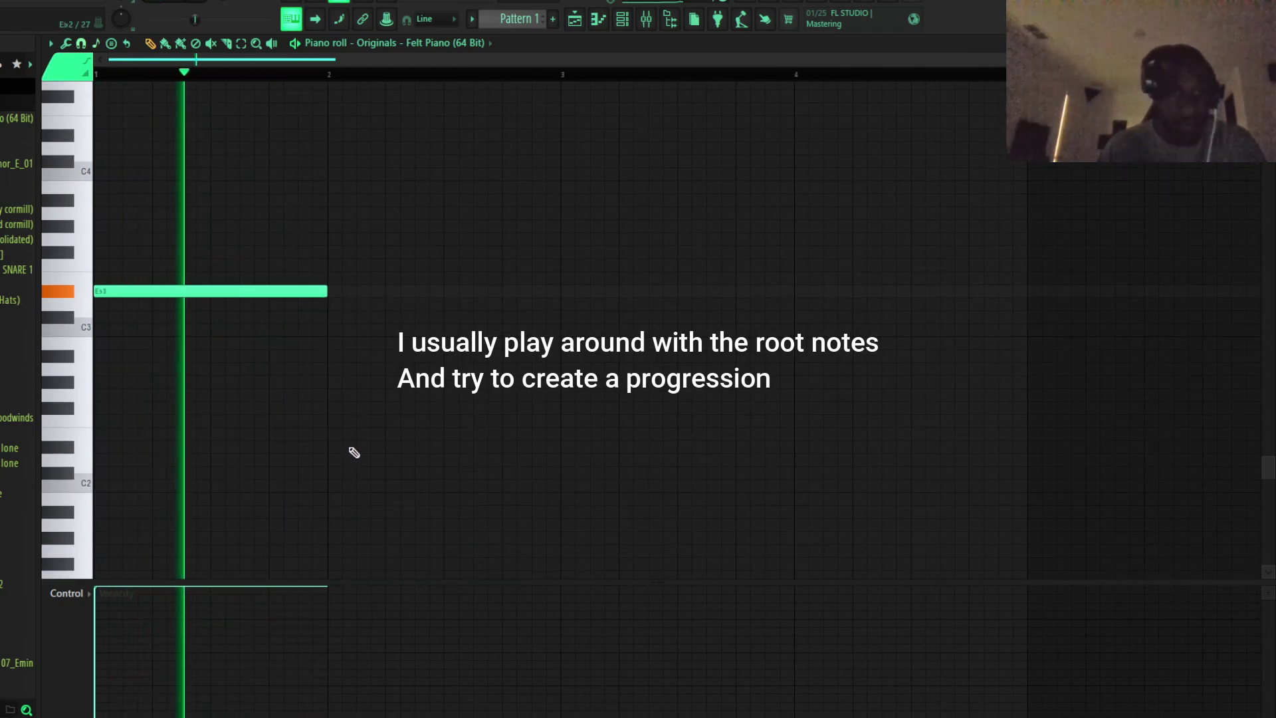
Extend the E♭3 root to two bars and fill bars 3 and 4 with a B2 note followed by a shorter A♭2
{"action": "left_click", "coordinate": [333, 290]}
{"action": "right_click", "coordinate": [332, 293]}
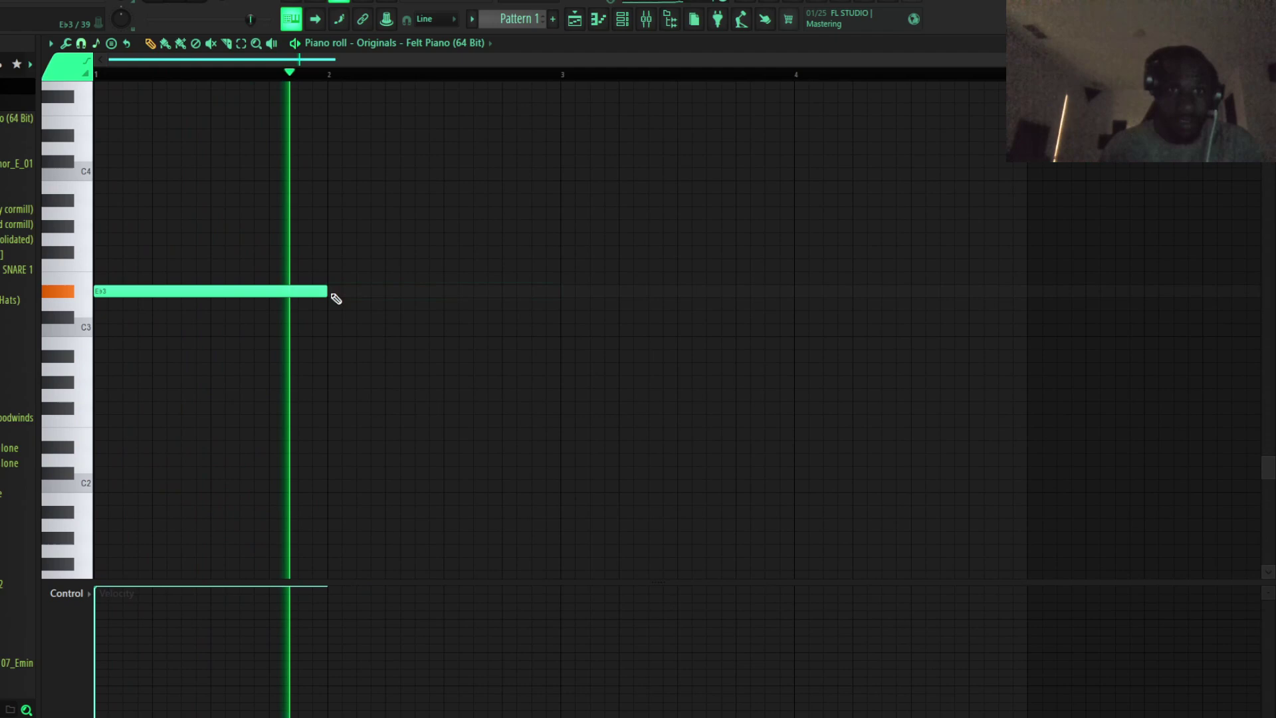
{"action": "left_click", "coordinate": [332, 294]}
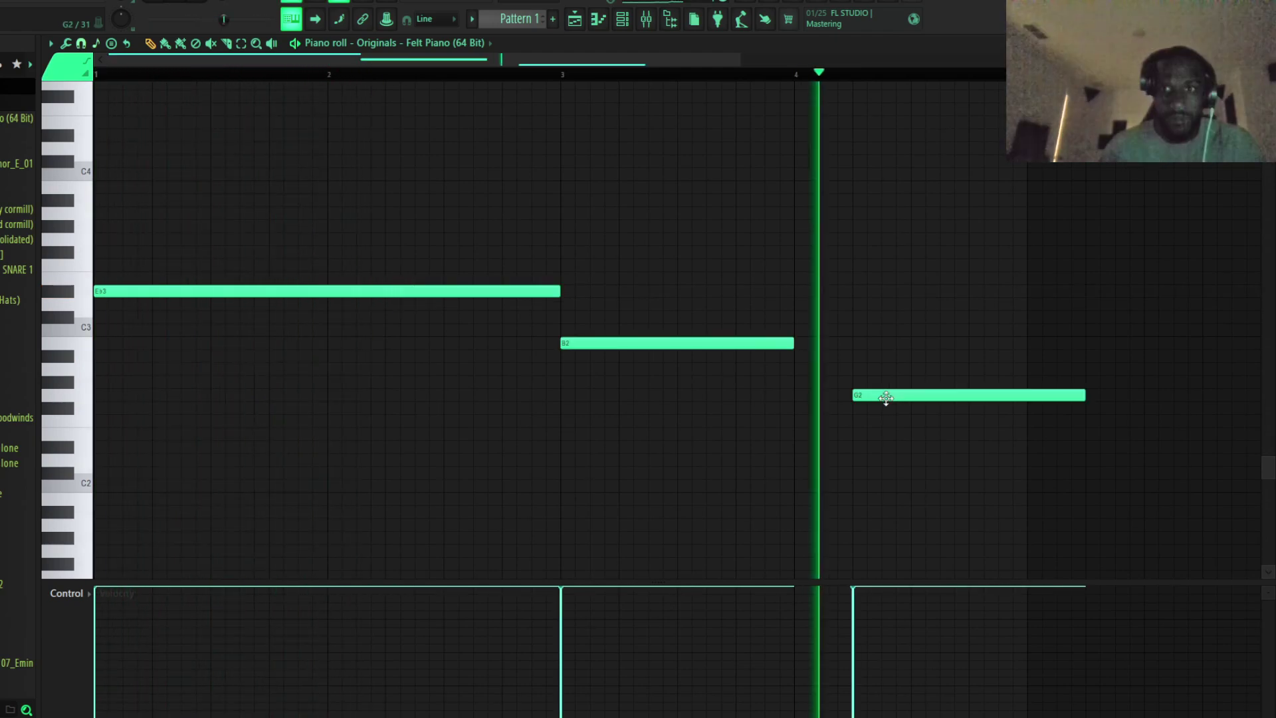
{"action": "left_click_drag", "start_coordinate": [886, 397], "coordinate": [884, 383]}
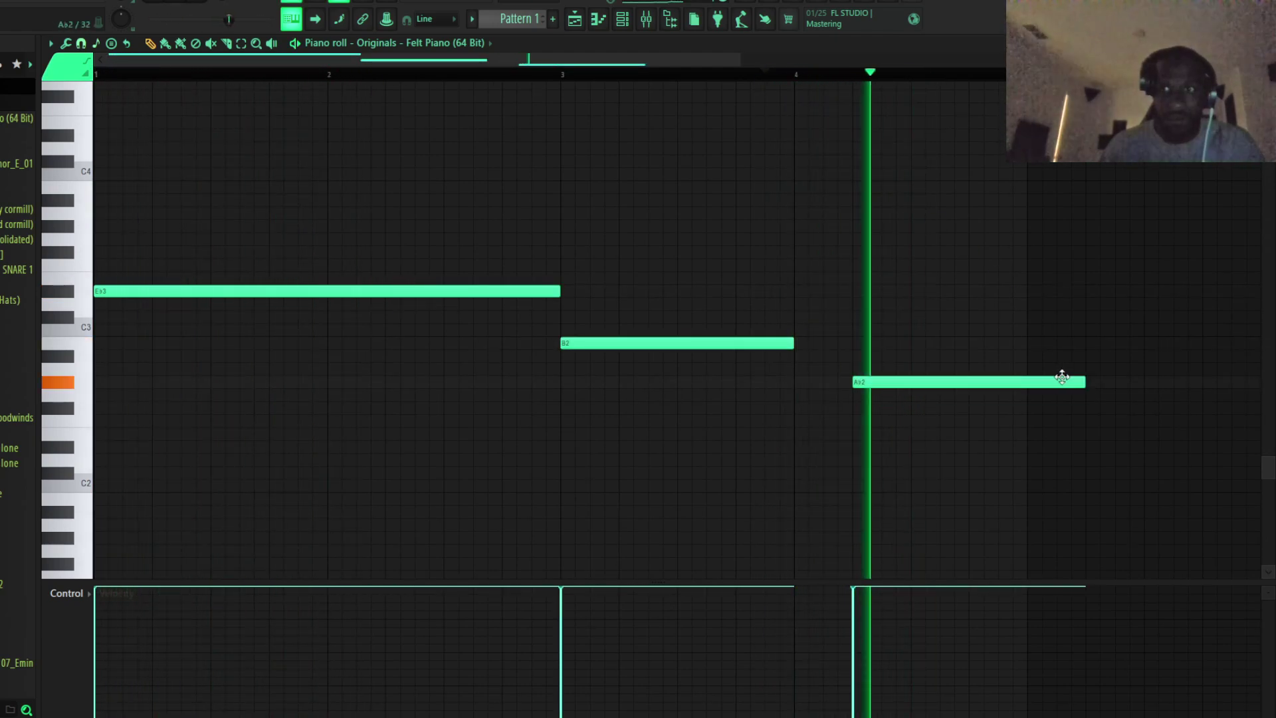
{"action": "left_click_drag", "start_coordinate": [1085, 381], "coordinate": [1027, 381]}
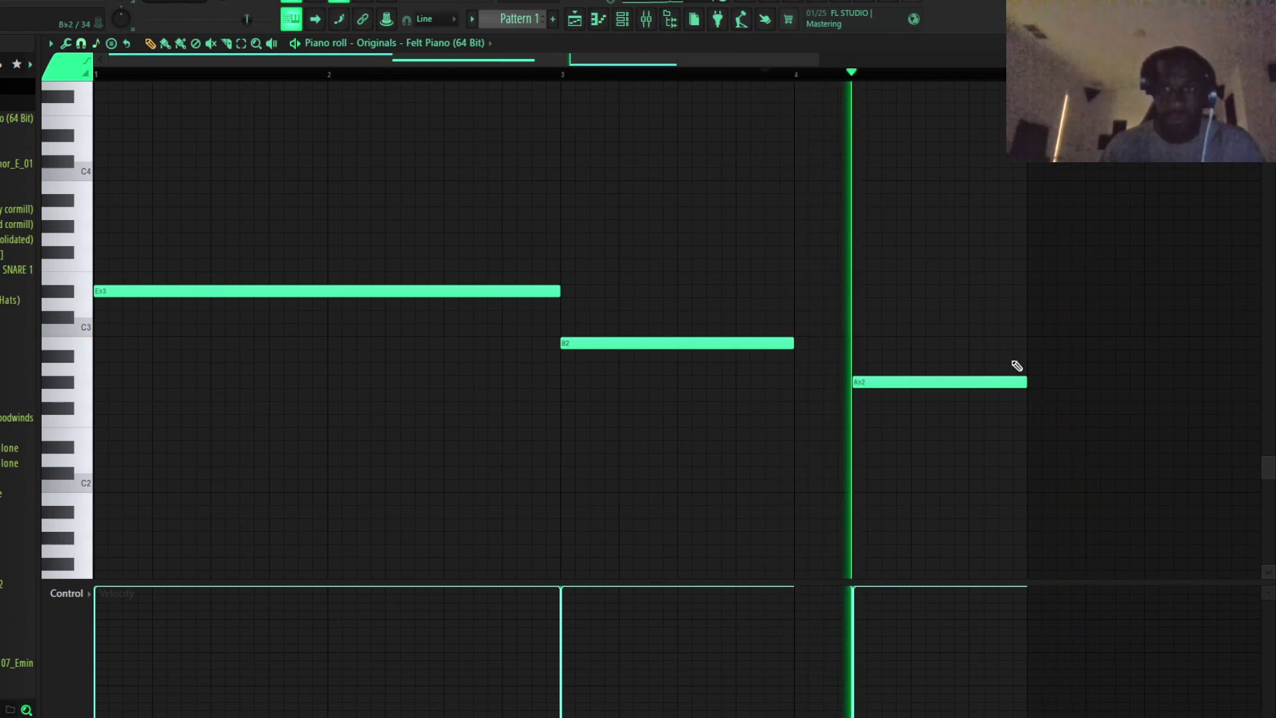
{"action": "left_click_drag", "start_coordinate": [795, 343], "coordinate": [848, 348]}
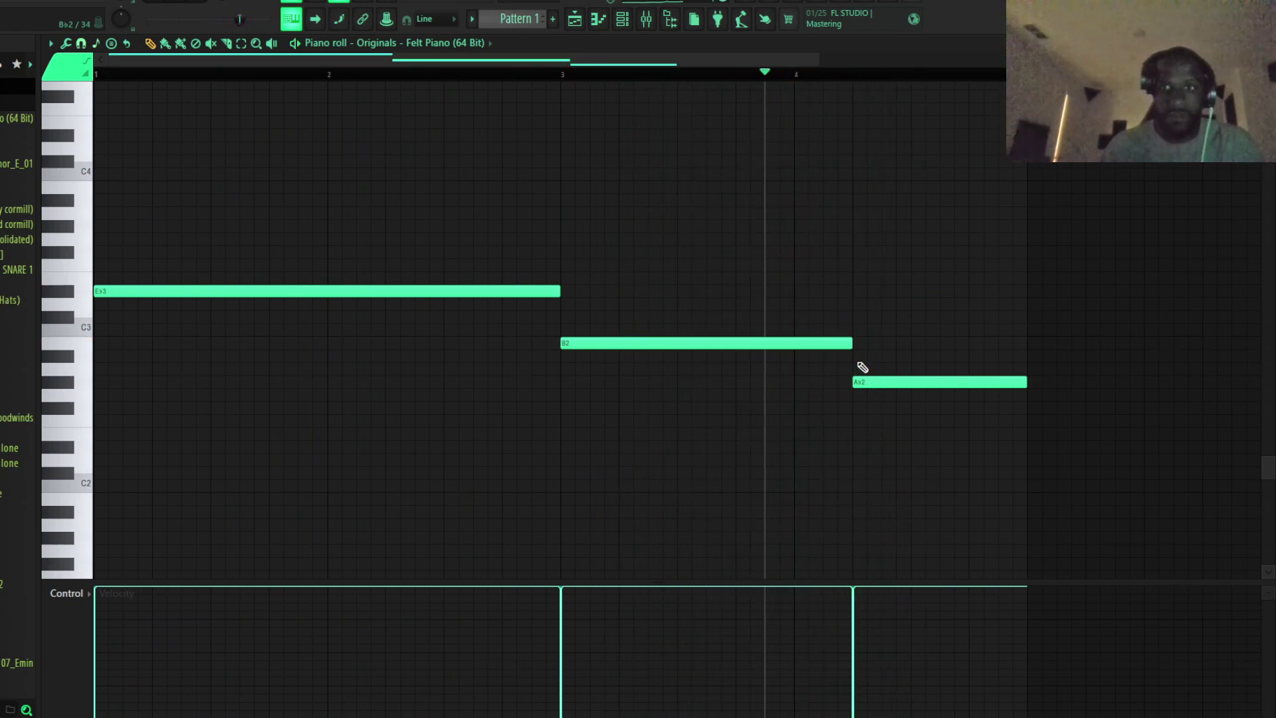
Rework the last two roots into a three-beat B♭2 from bar 3 and a B2 lasting until the end of bar 4
{"action": "left_click_drag", "start_coordinate": [845, 343], "coordinate": [676, 343]}
{"action": "left_click_drag", "start_coordinate": [931, 382], "coordinate": [724, 307]}
{"action": "key", "text": "space"}
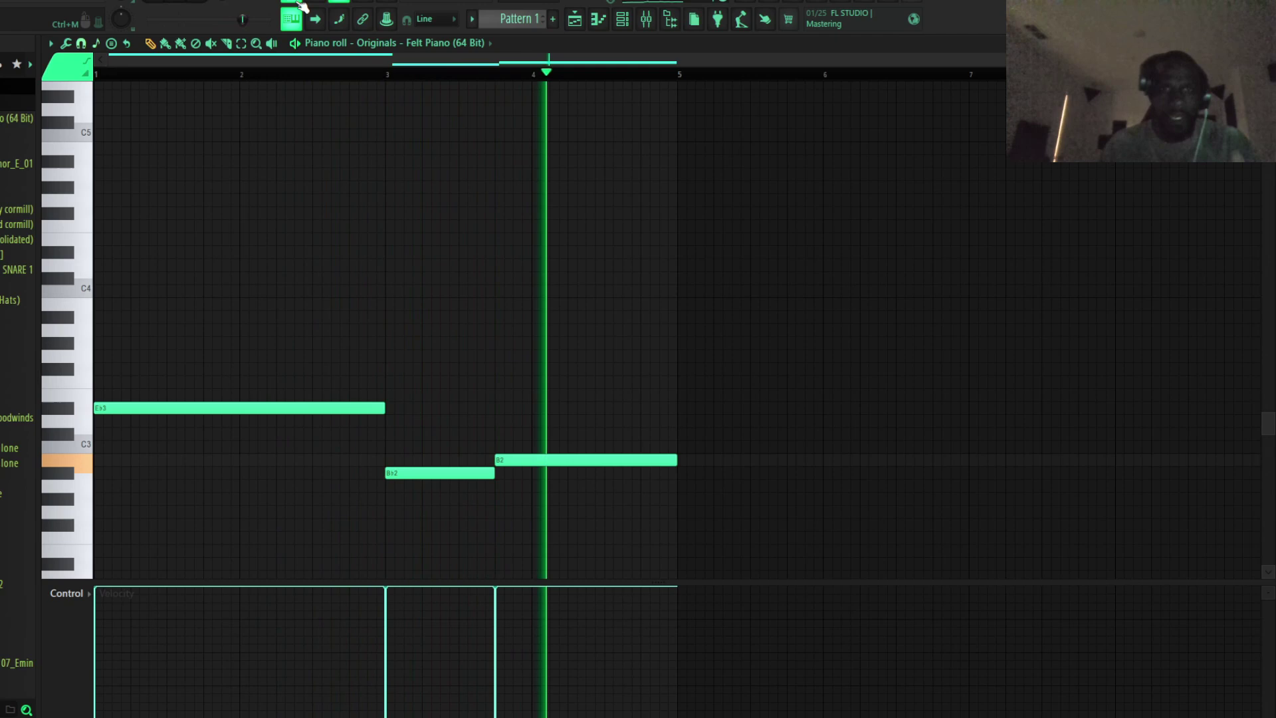
{"action": "scroll", "coordinate": [621, 217], "scroll_direction": "down", "scroll_amount": 3}
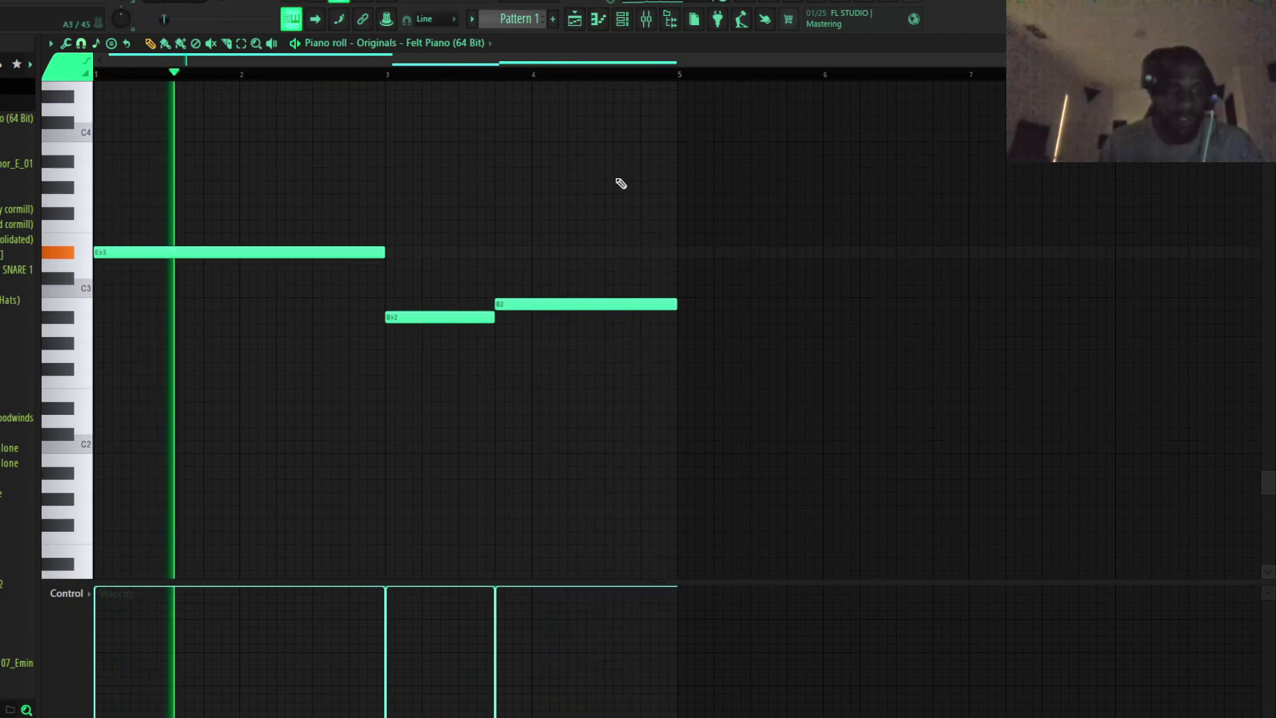
{"action": "scroll", "coordinate": [620, 183], "scroll_direction": "up", "scroll_amount": 2}
{"action": "scroll", "coordinate": [157, 194], "scroll_direction": "up", "scroll_amount": 1}
{"action": "left_click", "coordinate": [122, 122]}
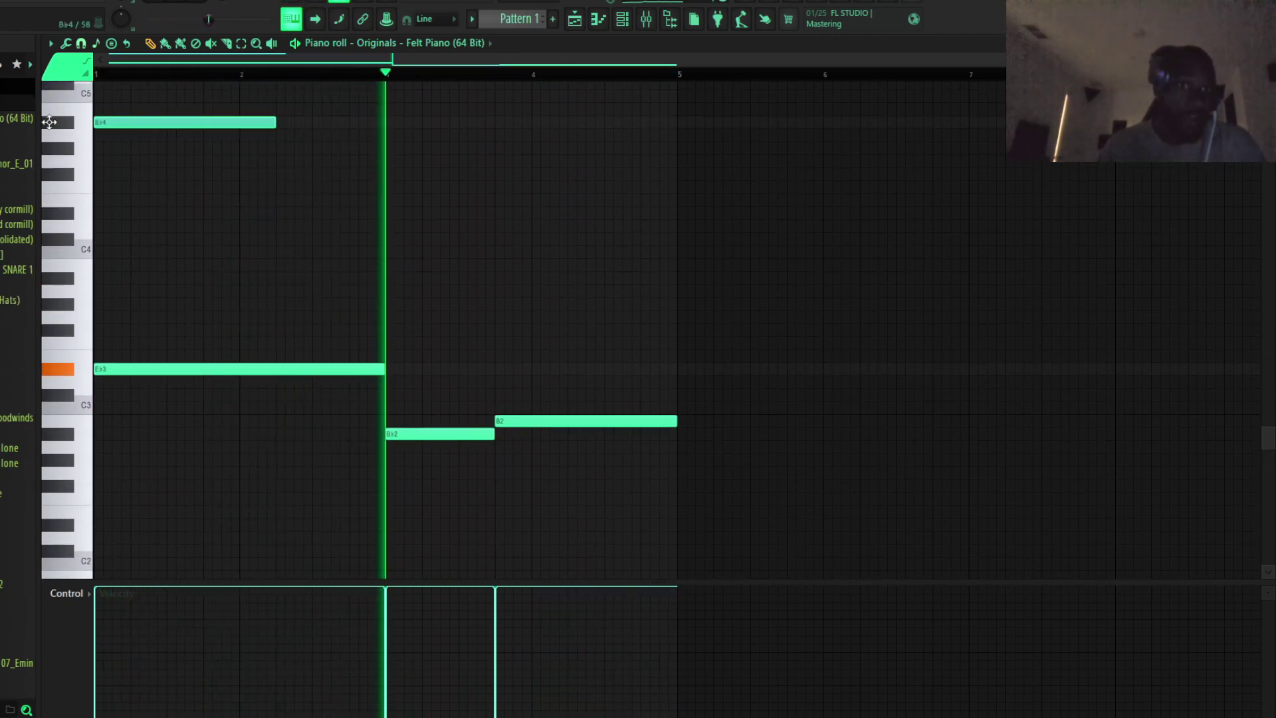
{"action": "right_click", "coordinate": [122, 134]}
{"action": "scroll", "coordinate": [125, 149], "scroll_direction": "up", "scroll_amount": 2}
{"action": "key", "text": "space"}
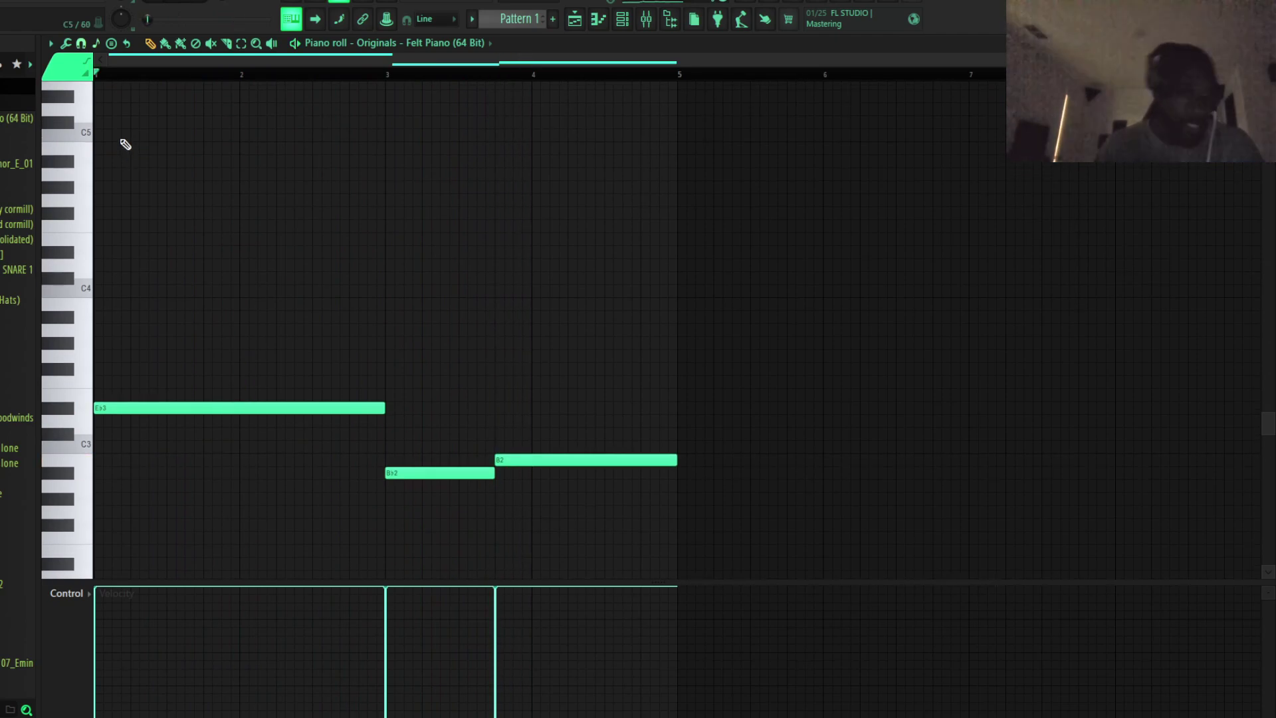
{"action": "key", "text": "ctrl+a"}
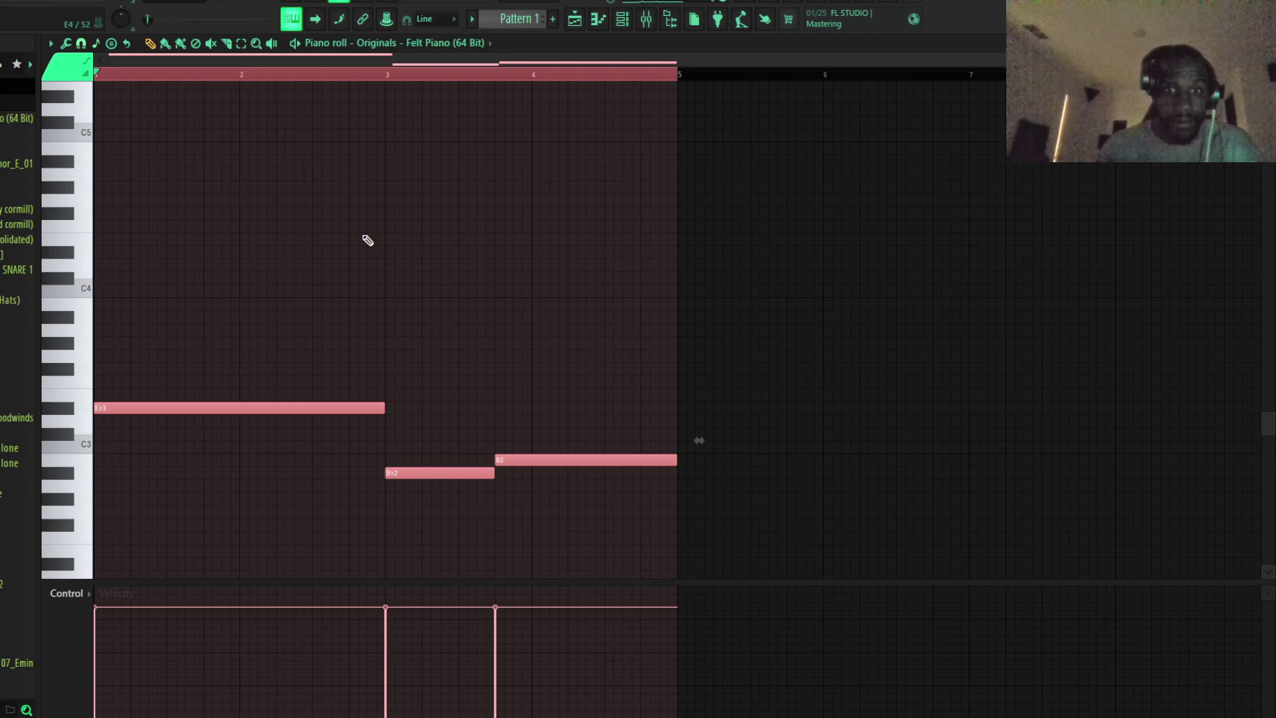
{"action": "left_click", "coordinate": [320, 238]}
{"action": "scroll", "coordinate": [199, 254], "scroll_direction": "up", "scroll_amount": 3}
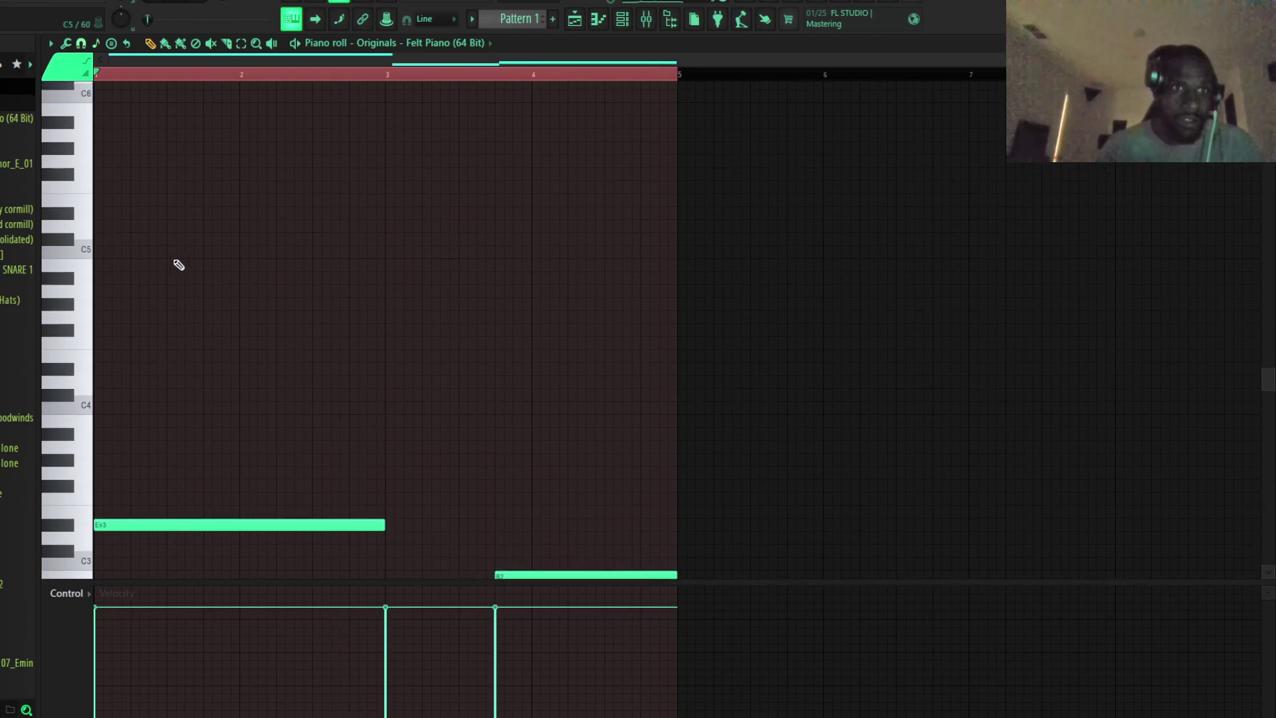
{"action": "left_click", "coordinate": [122, 303]}
{"action": "right_click", "coordinate": [120, 299]}
{"action": "scroll", "coordinate": [100, 293], "scroll_direction": "down", "scroll_amount": 2}
{"action": "left_click", "coordinate": [103, 239]}
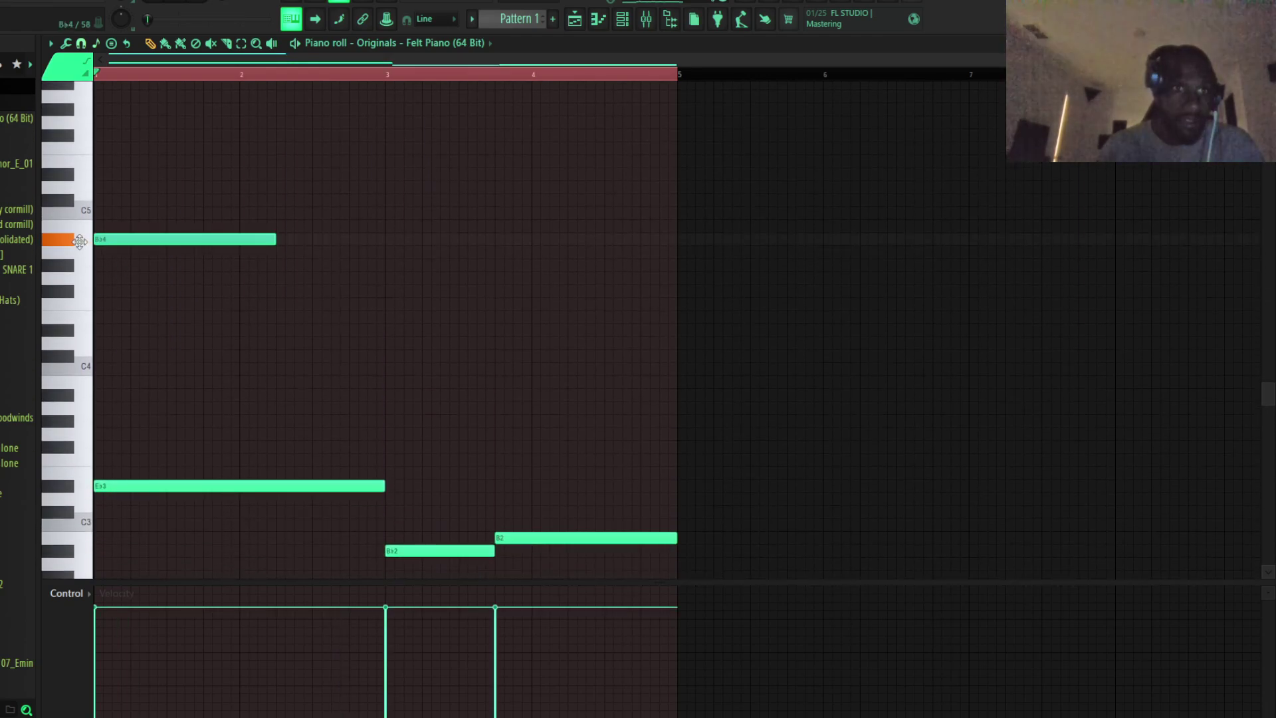
{"action": "right_click", "coordinate": [186, 240]}
Raise the root notes one octave and add a G♭5 note above them spanning bars 1 and 2
{"action": "key", "text": "ctrl+a"}
{"action": "key", "text": "ctrl+Up"}
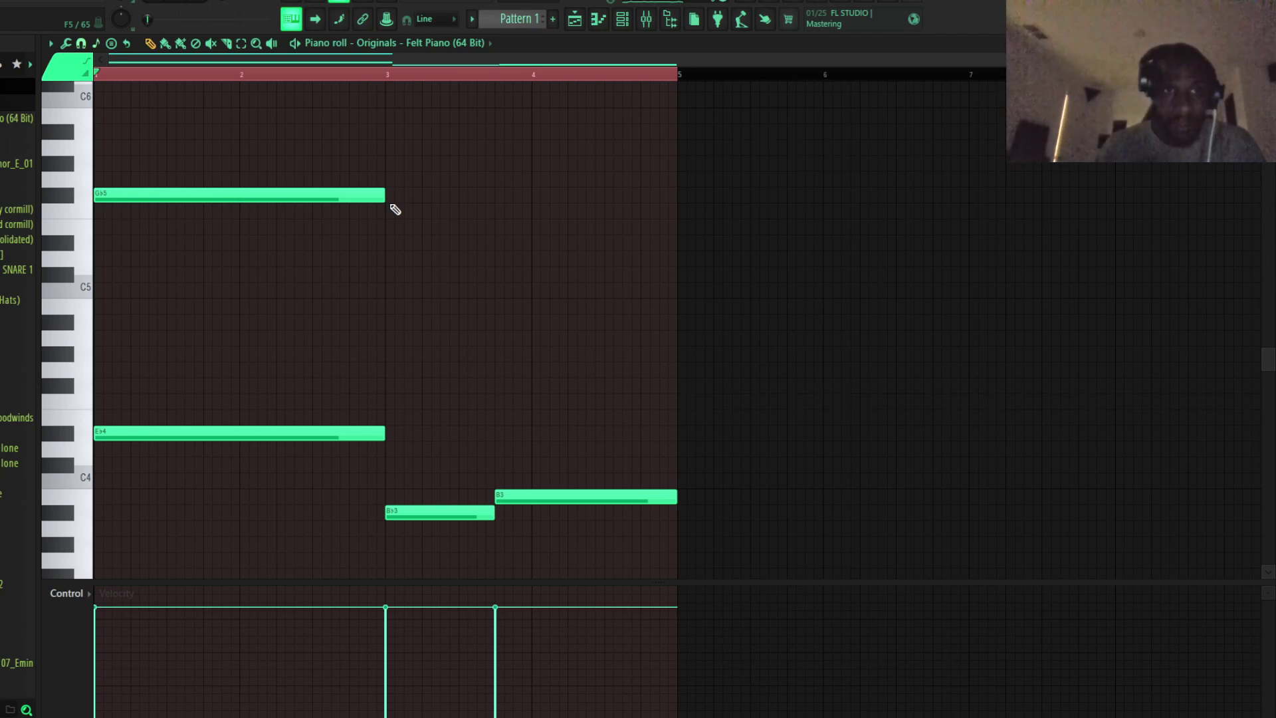
{"action": "key", "text": "space"}
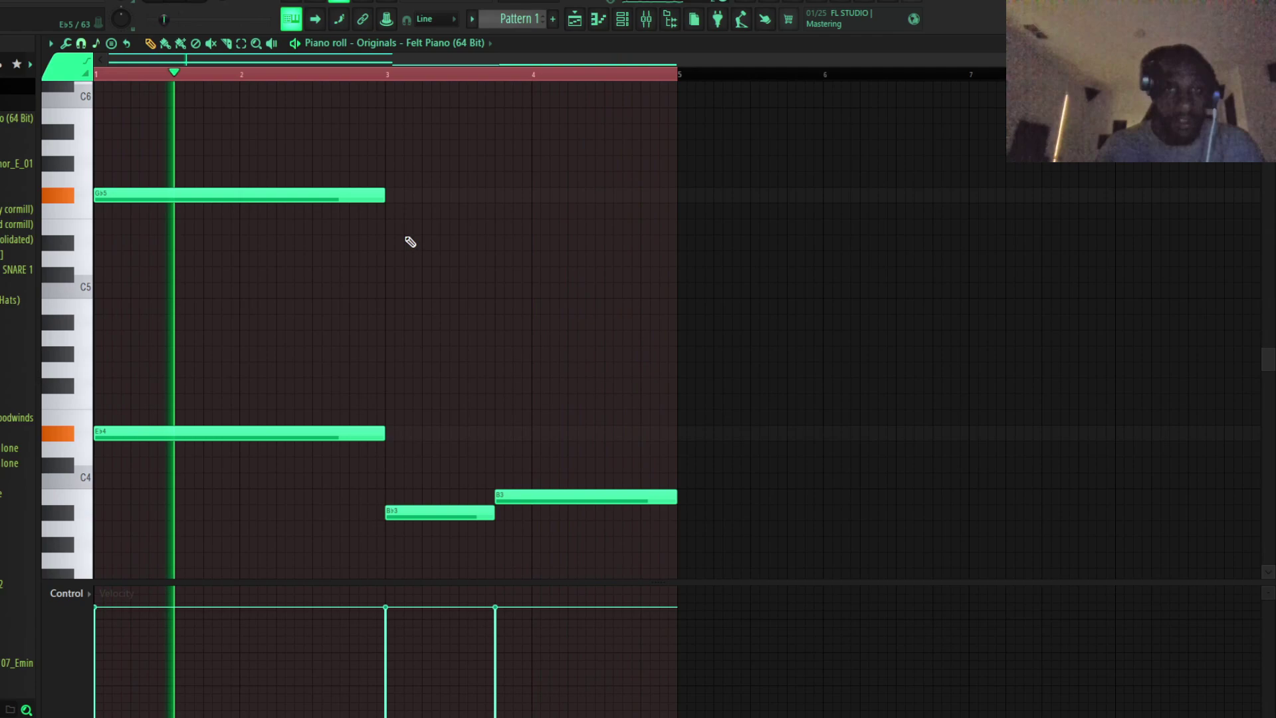
{"action": "key", "text": "space"}
Add a two-bar upper note at bar 3, raise it to E5 and play the pattern
{"action": "left_click", "coordinate": [390, 274]}
{"action": "double_click", "coordinate": [390, 273]}
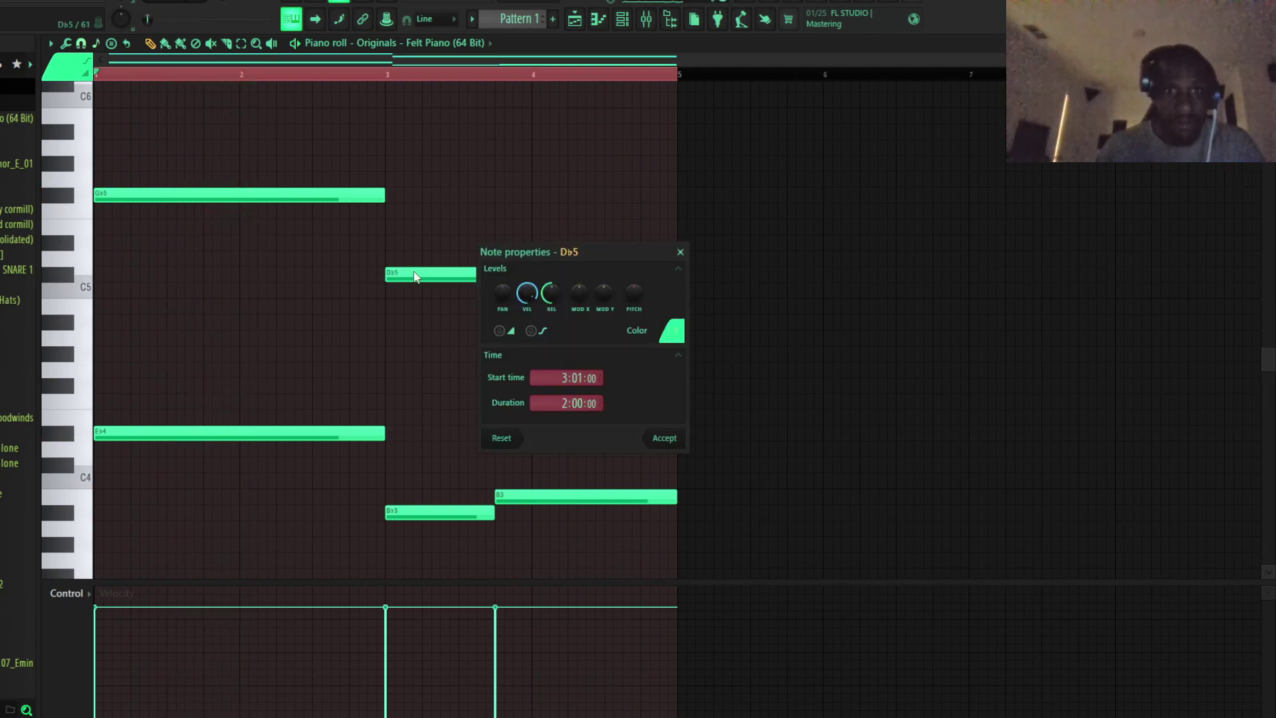
{"action": "left_click", "coordinate": [657, 444]}
{"action": "left_click_drag", "start_coordinate": [404, 274], "coordinate": [407, 219]}
{"action": "key", "text": "space"}
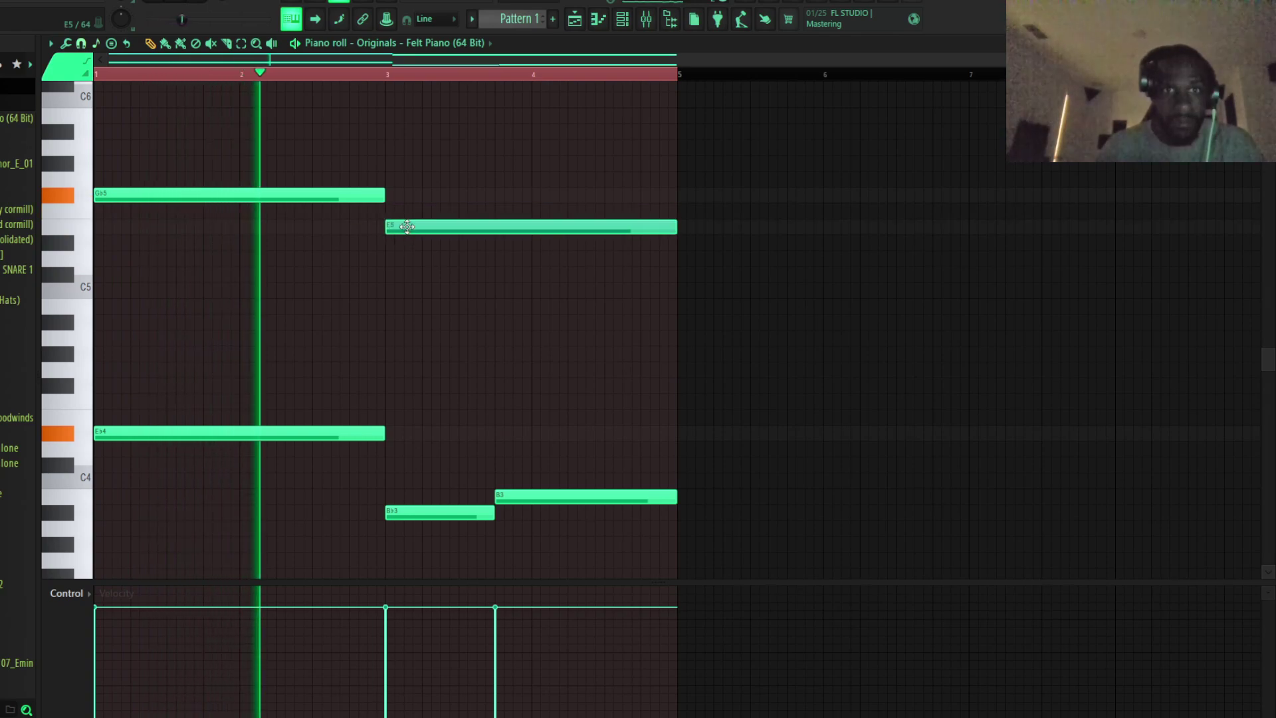
Rework the upper note of bars 3 and 4 into a one-bar F5 followed by a one-bar G♭5, and play the pattern
{"action": "mouse_move", "coordinate": [673, 227]}
{"action": "left_mouse_down"}
{"action": "mouse_move", "coordinate": [515, 228]}
{"action": "mouse_move", "coordinate": [533, 184]}
{"action": "left_mouse_up"}
{"action": "key", "text": "space"}
{"action": "key", "text": "space"}
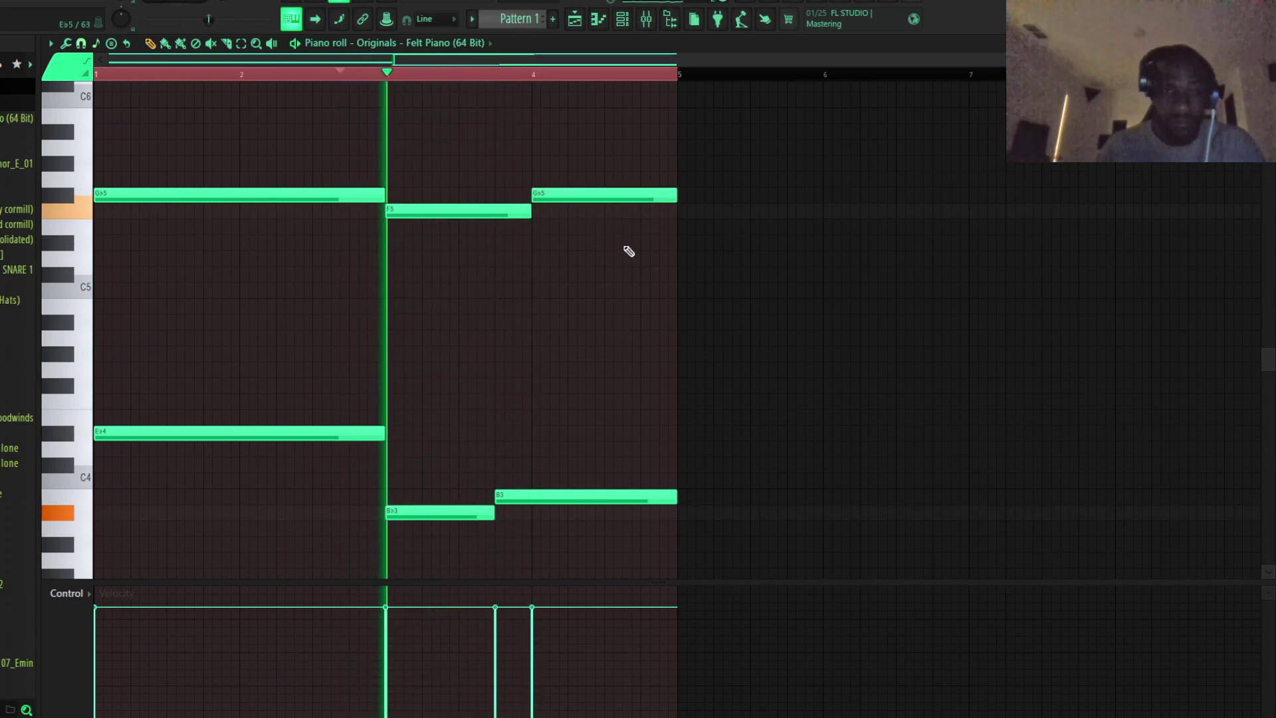
Lower the bar 3 upper note to D♭5, shorten it to three beats and play the pattern
{"action": "key", "text": "space"}
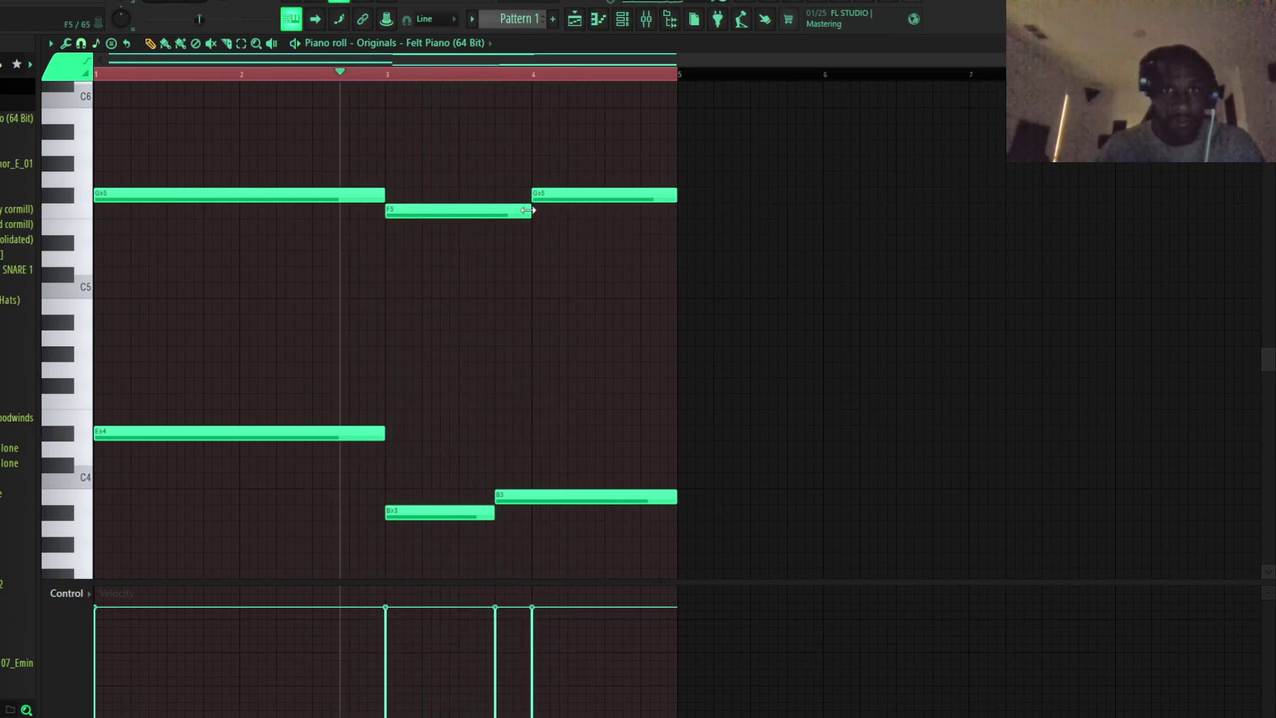
{"action": "left_click_drag", "start_coordinate": [480, 211], "coordinate": [480, 275]}
{"action": "key", "text": "space"}
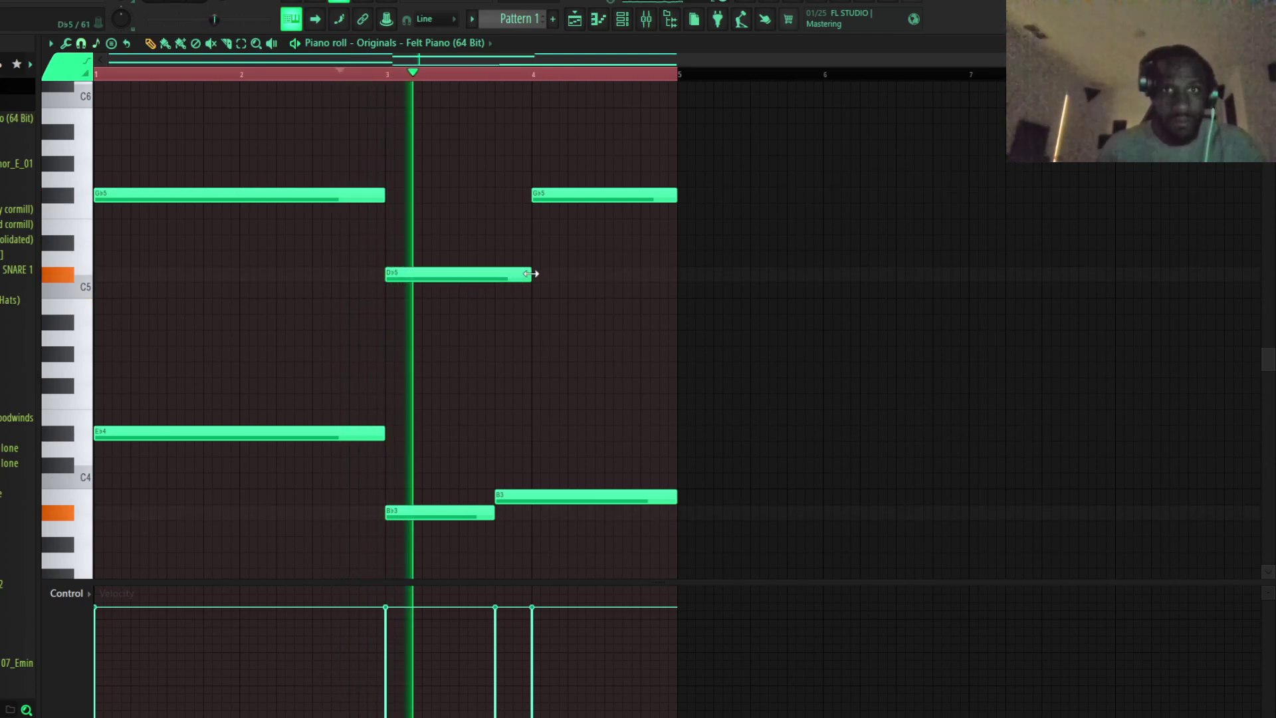
{"action": "left_click_drag", "start_coordinate": [531, 274], "coordinate": [491, 280]}
{"action": "key", "text": "space"}
Move the last upper note to E♭5, starting on beat 4 of bar 3 and lasting until the end of bar 4
{"action": "mouse_move", "coordinate": [559, 193]}
{"action": "left_mouse_down"}
{"action": "mouse_move", "coordinate": [522, 222]}
{"action": "mouse_move", "coordinate": [522, 241]}
{"action": "left_mouse_up"}
{"action": "key", "text": "space"}
{"action": "mouse_move", "coordinate": [641, 239]}
{"action": "left_mouse_down"}
{"action": "mouse_move", "coordinate": [687, 264]}
{"action": "mouse_move", "coordinate": [675, 270]}
{"action": "left_mouse_up"}
{"action": "key", "text": "space"}
Fill out the chords with E♭5 and B♭4 over bars 1–2, A♭4 and F4 under D♭5, and B♭4 and G♭4 under the last E♭5
{"action": "left_click_drag", "start_coordinate": [114, 247], "coordinate": [41, 270]}
{"action": "key", "text": "space"}
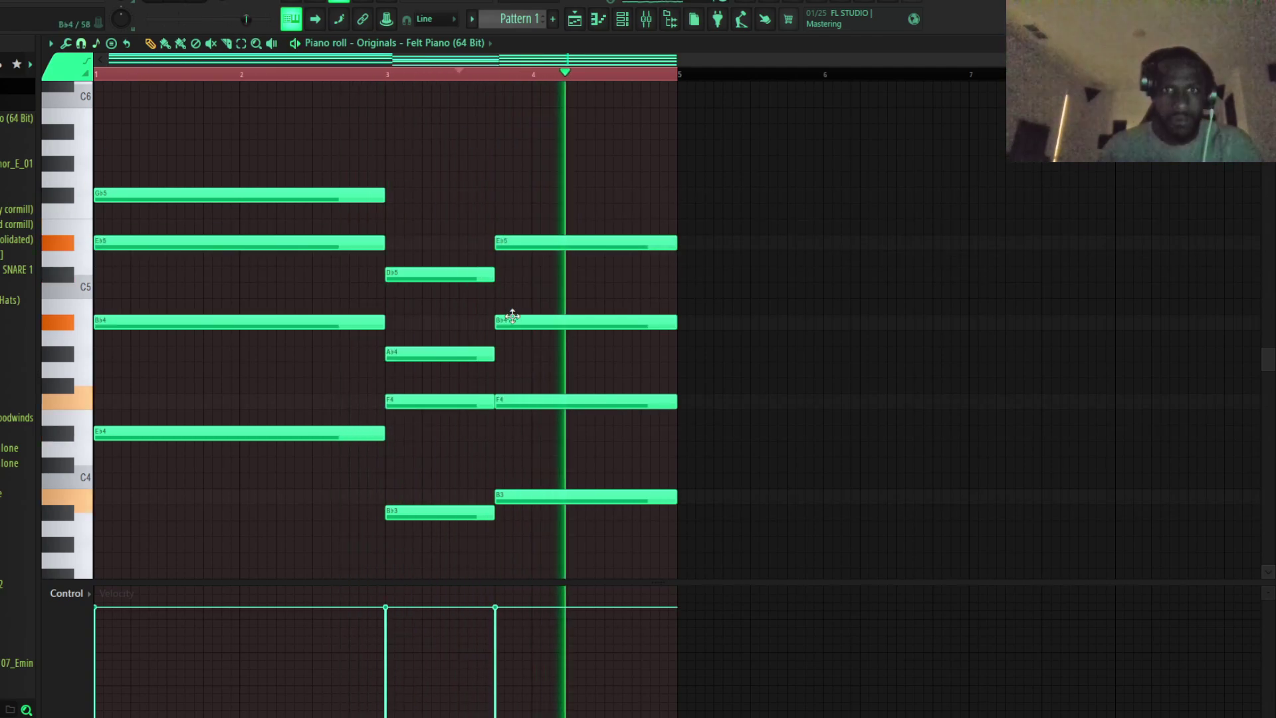
{"action": "key", "text": "space"}
{"action": "key", "text": "space"}
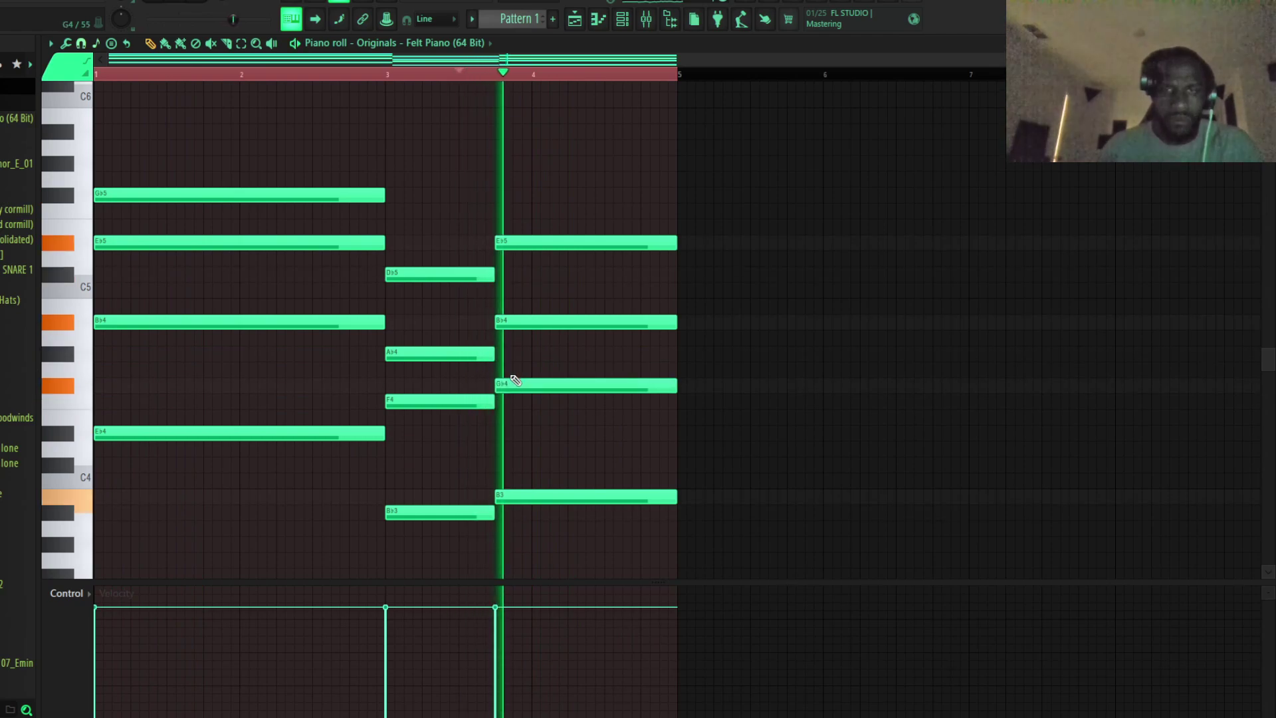
{"action": "scroll", "coordinate": [513, 372], "scroll_direction": "down", "scroll_amount": 4}
{"action": "key", "text": "space"}
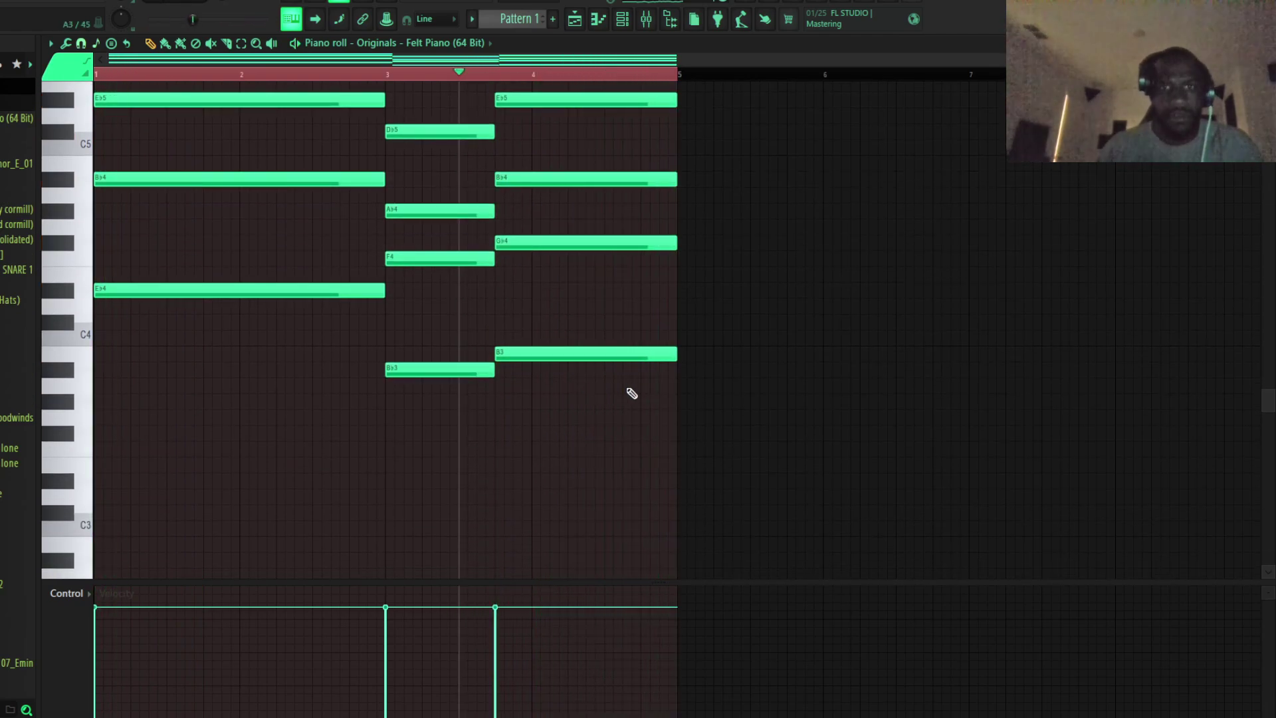
Add an A♭3 root note spanning bars 5 and 6
{"action": "left_click", "coordinate": [678, 404]}
{"action": "scroll", "coordinate": [735, 413], "scroll_direction": "down", "scroll_amount": 1}
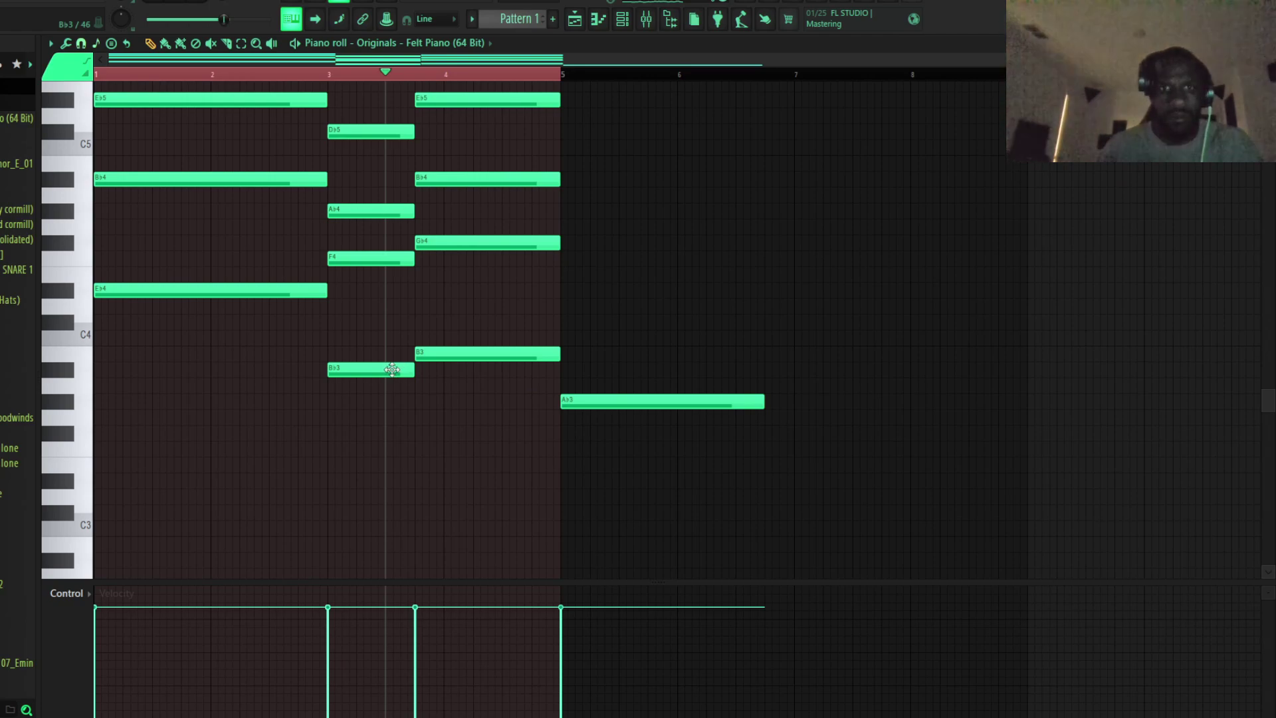
{"action": "left_click_drag", "start_coordinate": [763, 405], "coordinate": [776, 404]}
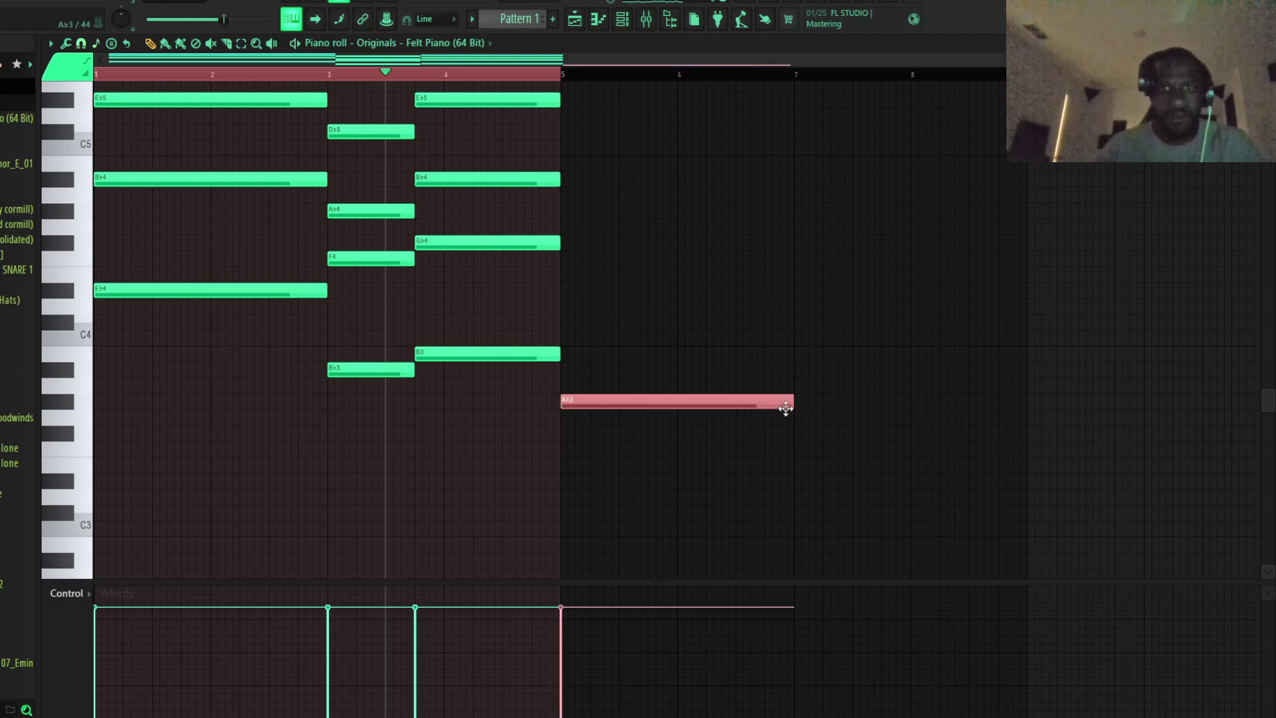
Copy the B♭3 and B3 roots into bars 7 and 8 and repeat the upper chord notes across bars 5 to 8
{"action": "left_click", "coordinate": [385, 369]}
{"action": "left_click_drag", "start_coordinate": [385, 369], "coordinate": [839, 397]}
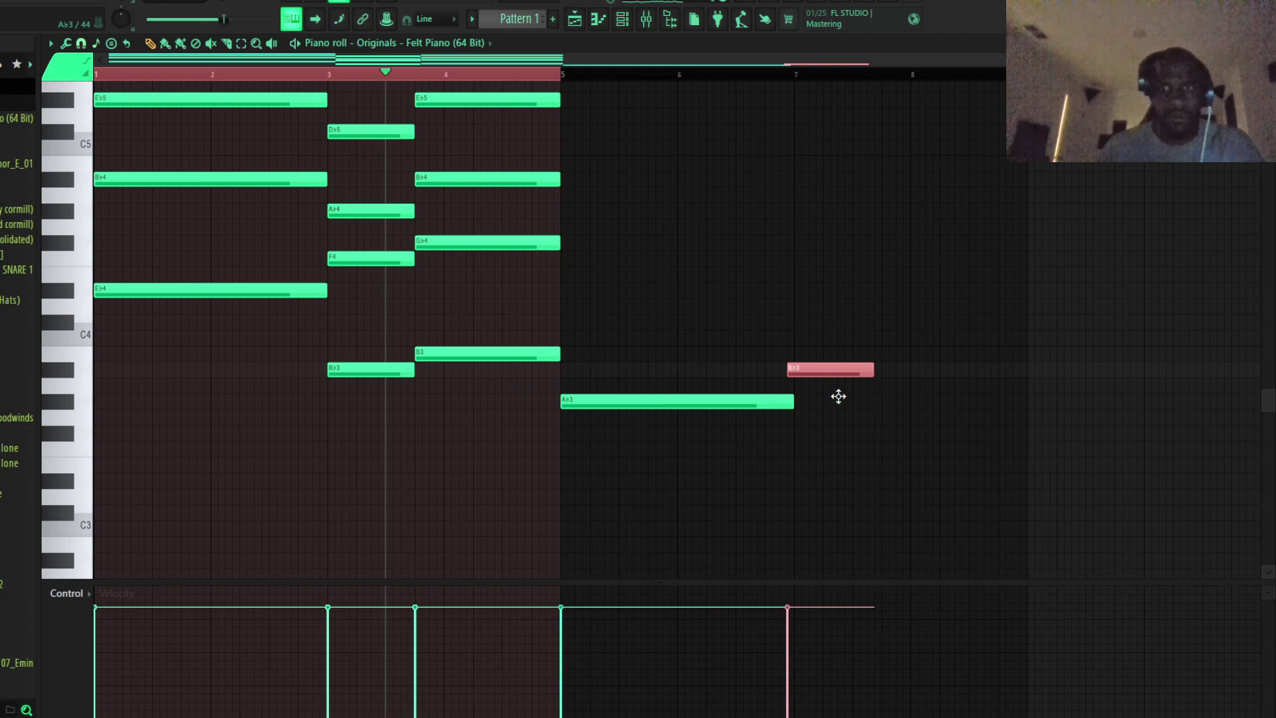
{"action": "left_click_drag", "start_coordinate": [471, 357], "coordinate": [974, 379]}
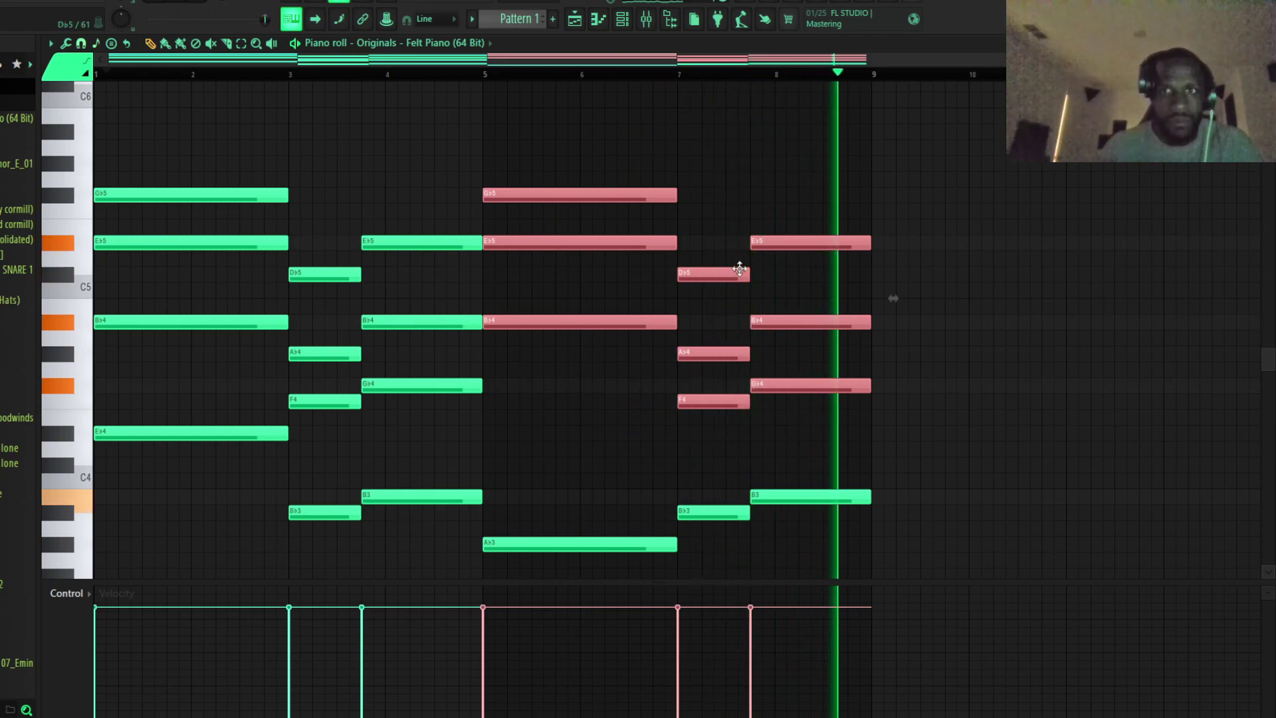
Add an Omnisphere channel and fill its piano roll with a copy of the Felt Piano chords
{"action": "key", "text": "F7"}
{"action": "left_click", "coordinate": [146, 132]}
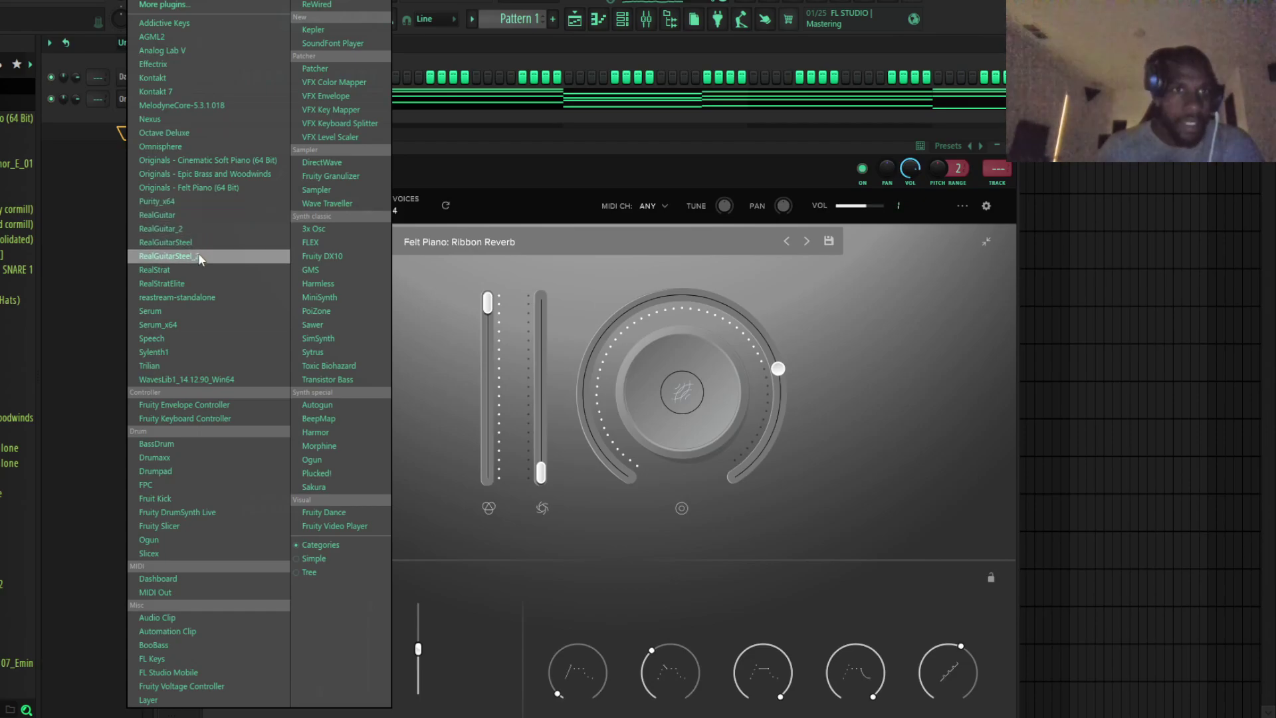
{"action": "left_click", "coordinate": [193, 147]}
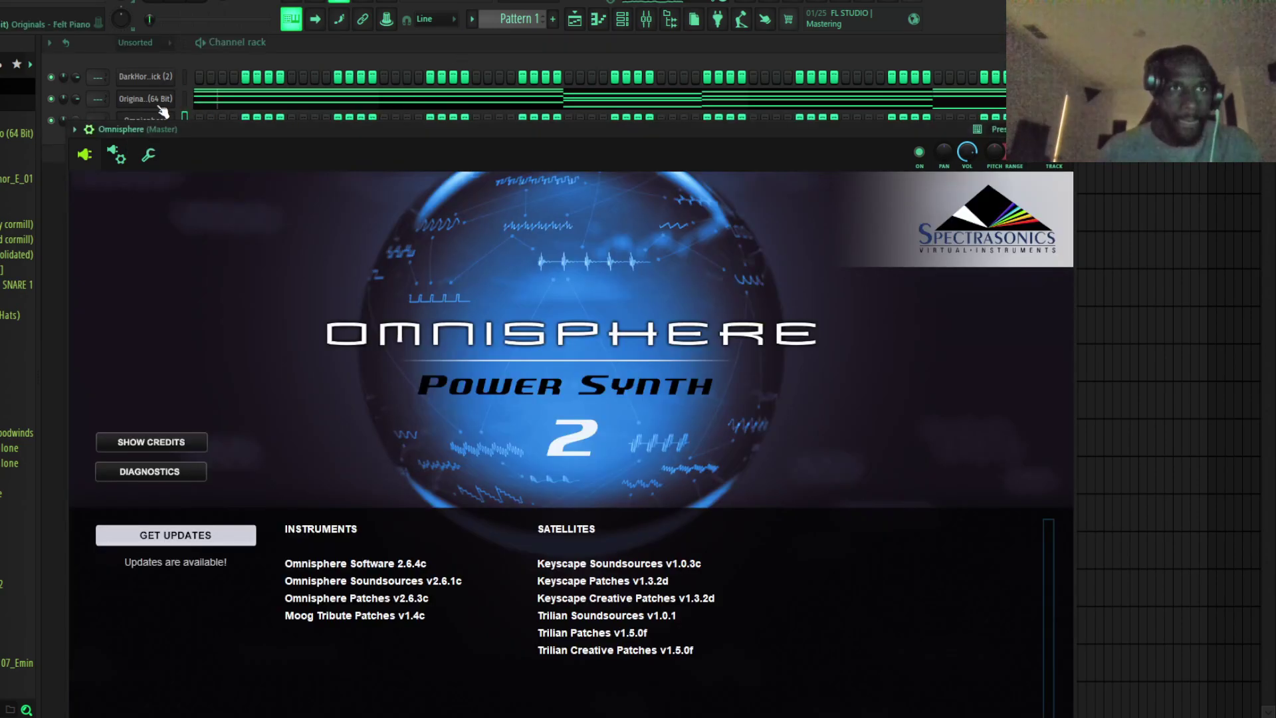
{"action": "right_click", "coordinate": [133, 121]}
{"action": "left_click", "coordinate": [332, 146]}
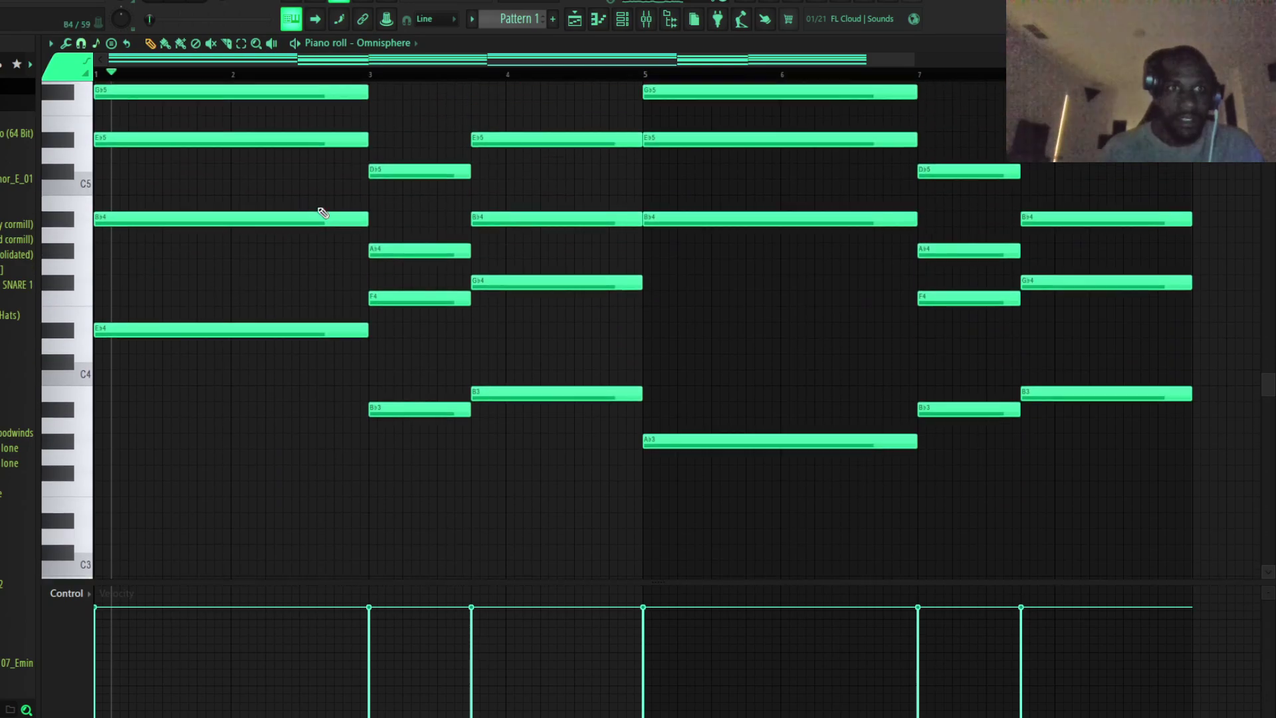
Search the Omnisphere patches for "section" within Pads + Strings, load Hybrid Warm String Section and open its layers A and B
{"action": "key", "text": "ctrl+a"}
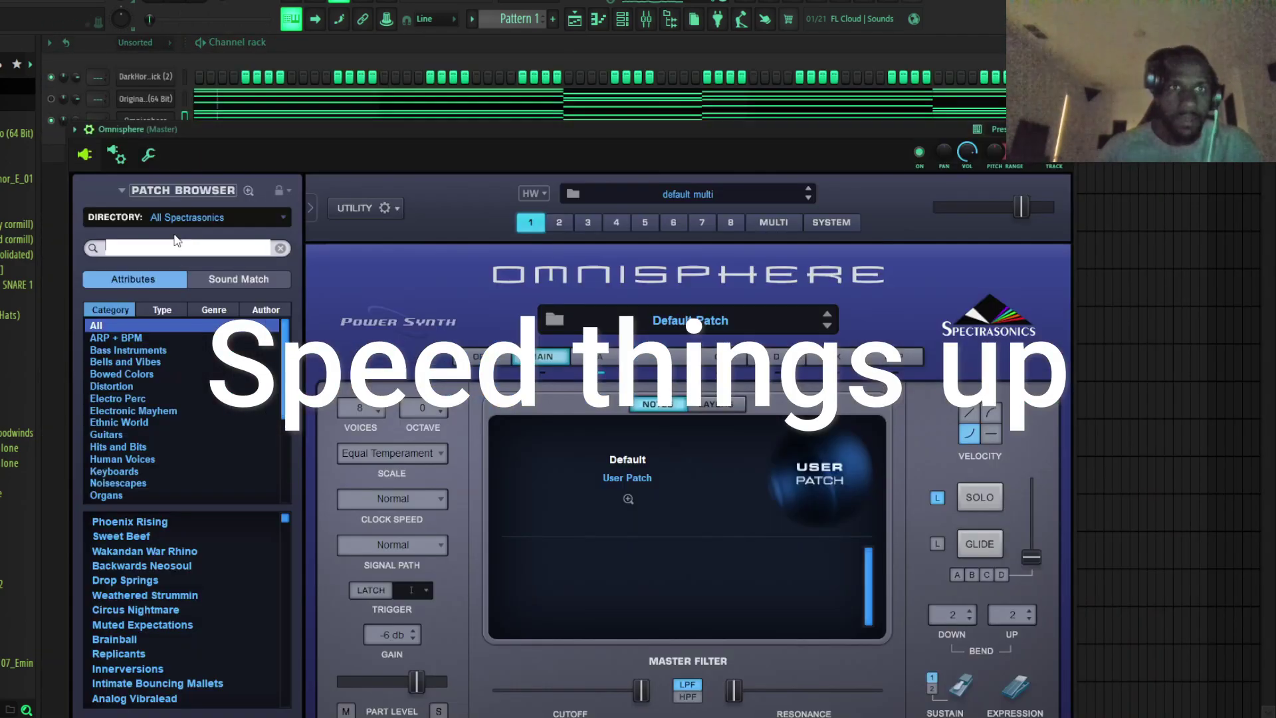
{"action": "type", "text": "section"}
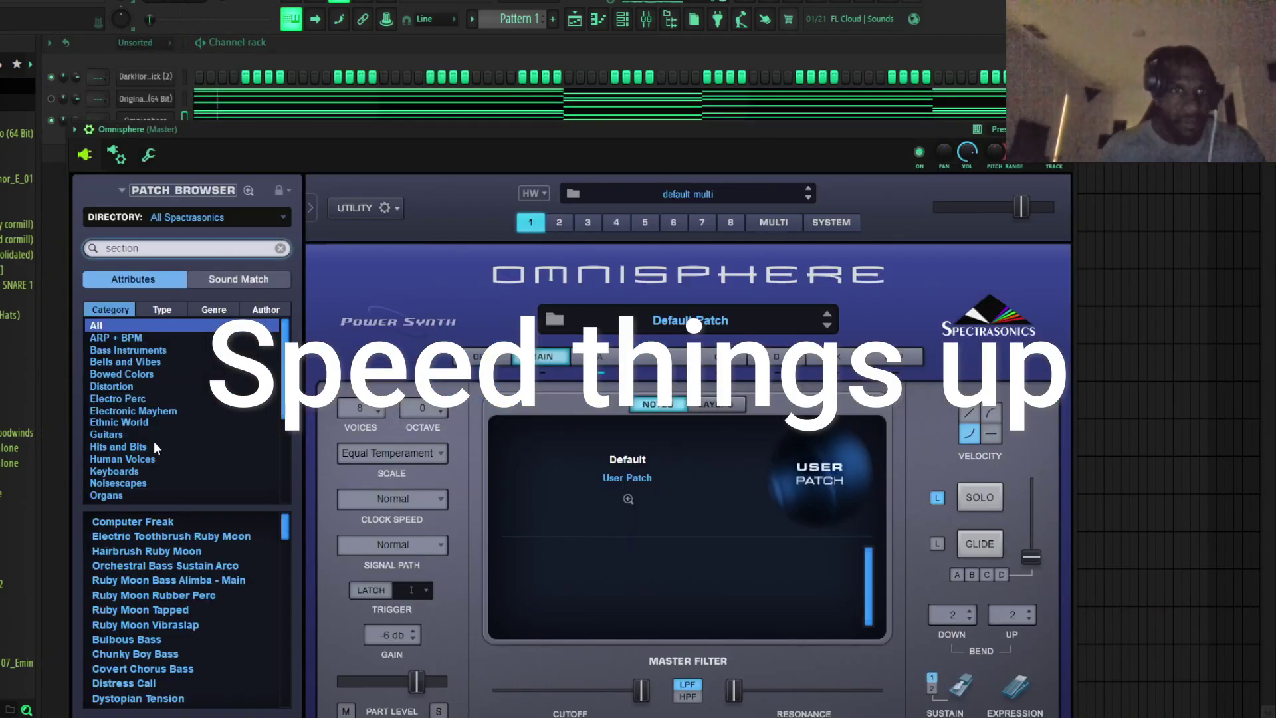
{"action": "scroll", "coordinate": [154, 447], "scroll_direction": "down", "scroll_amount": 2}
{"action": "left_click", "coordinate": [123, 435]}
{"action": "left_click", "coordinate": [148, 580]}
{"action": "left_click_drag", "start_coordinate": [506, 129], "coordinate": [491, 53]}
{"action": "left_click", "coordinate": [586, 280]}
{"action": "left_click", "coordinate": [650, 282]}
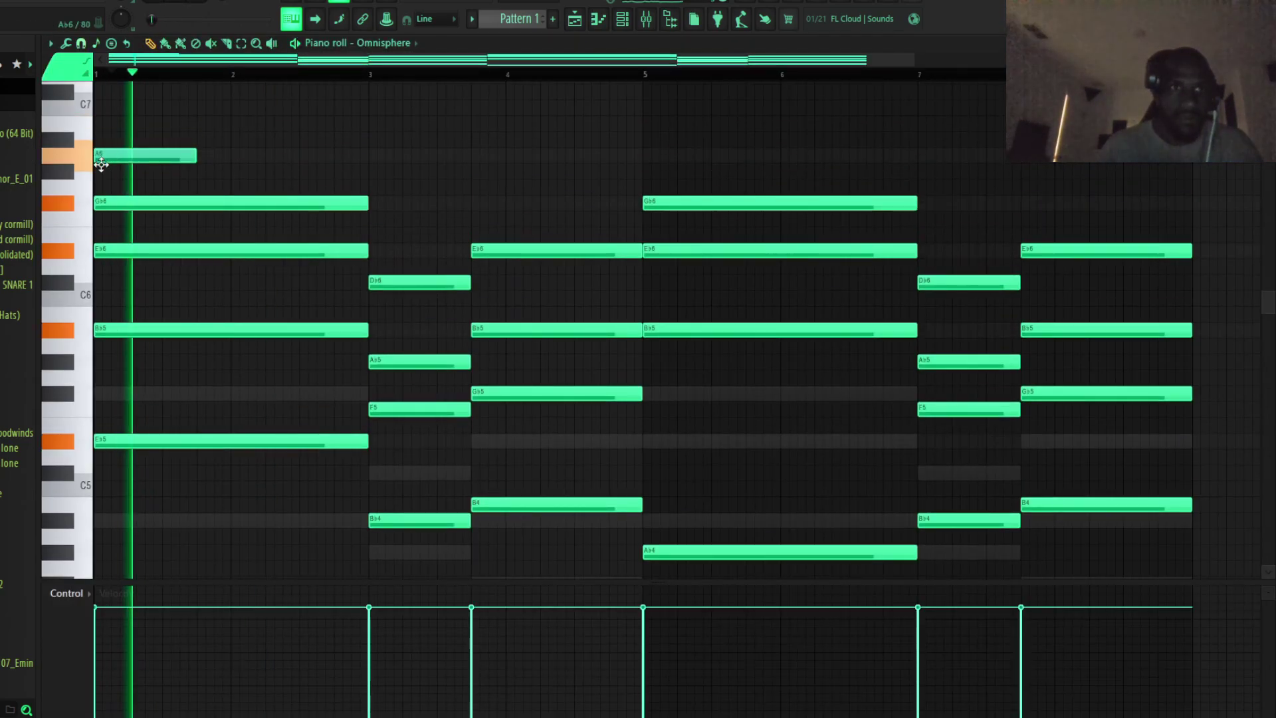
Add a top string line with B♭6 over bars 1–2, a three-beat A♭6 at bar 3 and B♭6 until the end of bar 4
{"action": "left_click_drag", "start_coordinate": [101, 163], "coordinate": [101, 142]}
{"action": "left_click_drag", "start_coordinate": [195, 140], "coordinate": [367, 140]}
{"action": "left_click", "coordinate": [373, 174]}
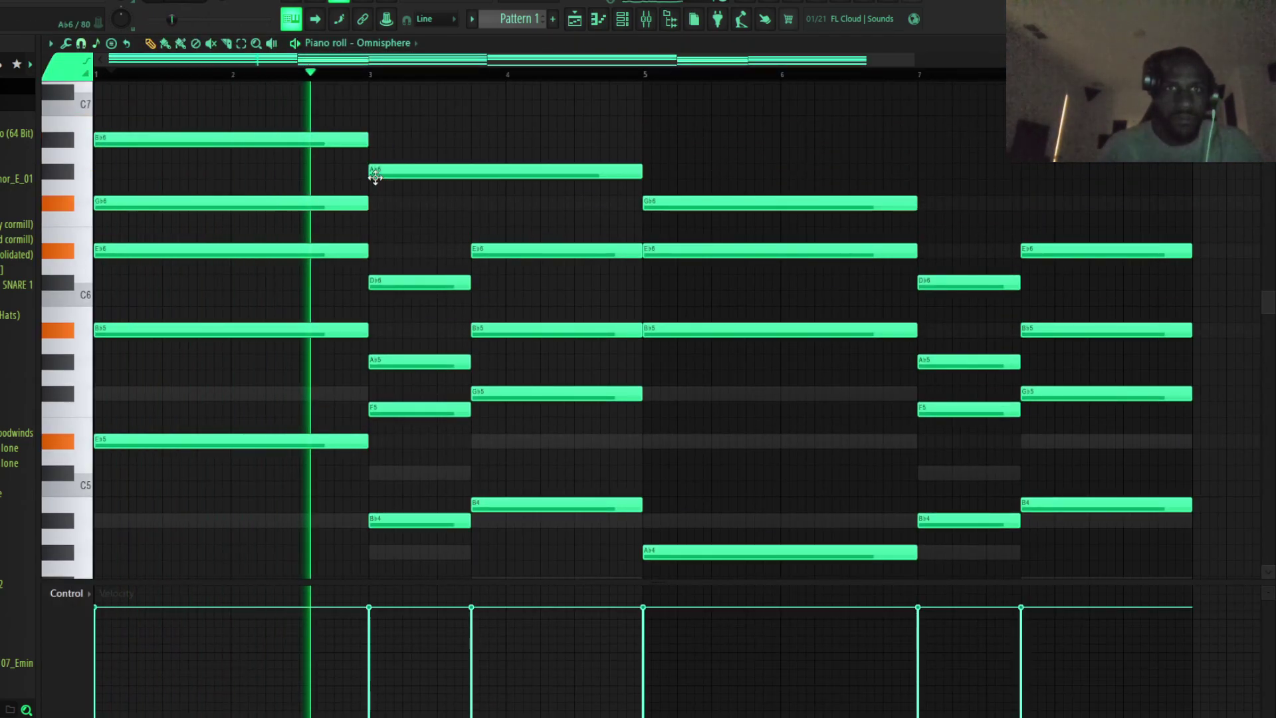
{"action": "scroll", "coordinate": [373, 174], "scroll_direction": "up", "scroll_amount": 1}
{"action": "left_click_drag", "start_coordinate": [640, 219], "coordinate": [469, 222]}
{"action": "left_click", "coordinate": [476, 187]}
{"action": "left_click_drag", "start_coordinate": [572, 188], "coordinate": [640, 190]}
Continue the top string line with a three-beat A♭6 at bar 7 and a G♭6 until the end of bar 8, and play the pattern
{"action": "scroll", "coordinate": [648, 210], "scroll_direction": "down", "scroll_amount": 4}
{"action": "scroll", "coordinate": [655, 208], "scroll_direction": "up", "scroll_amount": 3}
{"action": "left_click", "coordinate": [683, 236]}
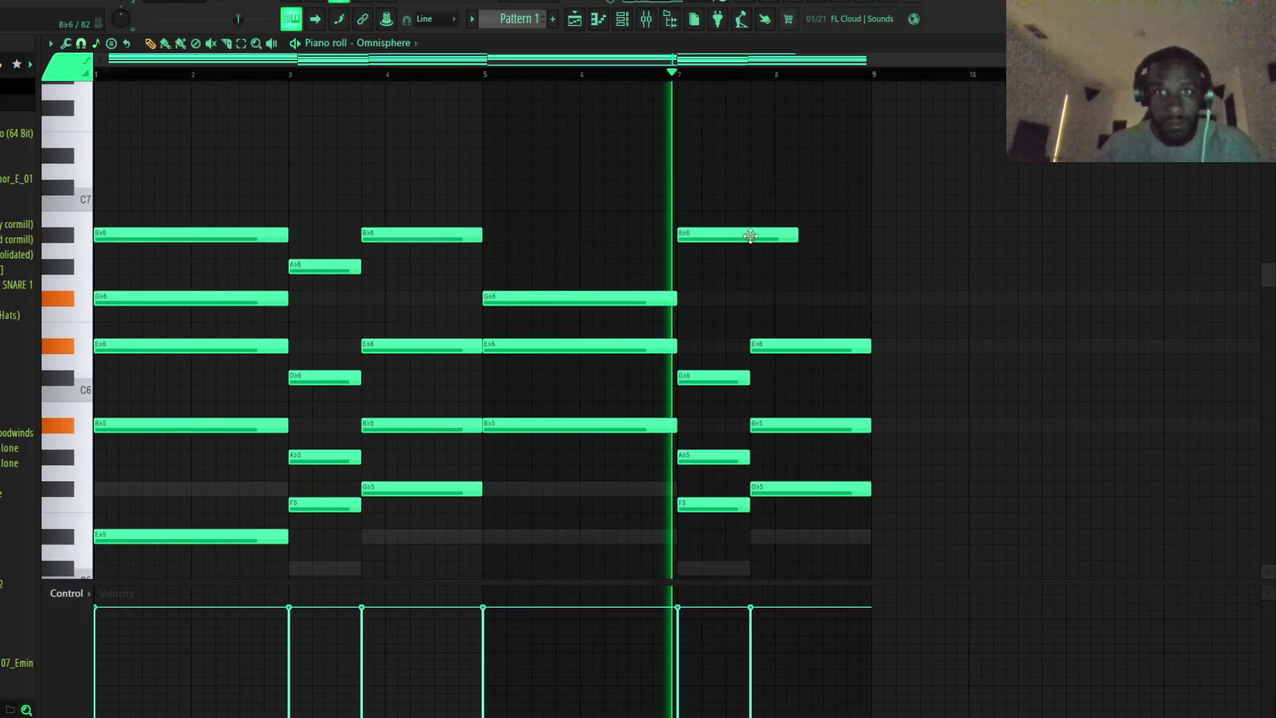
{"action": "left_click_drag", "start_coordinate": [752, 238], "coordinate": [752, 268]}
{"action": "left_click_drag", "start_coordinate": [795, 268], "coordinate": [870, 298]}
{"action": "key", "text": "space"}
{"action": "scroll", "coordinate": [783, 273], "scroll_direction": "down", "scroll_amount": 3}
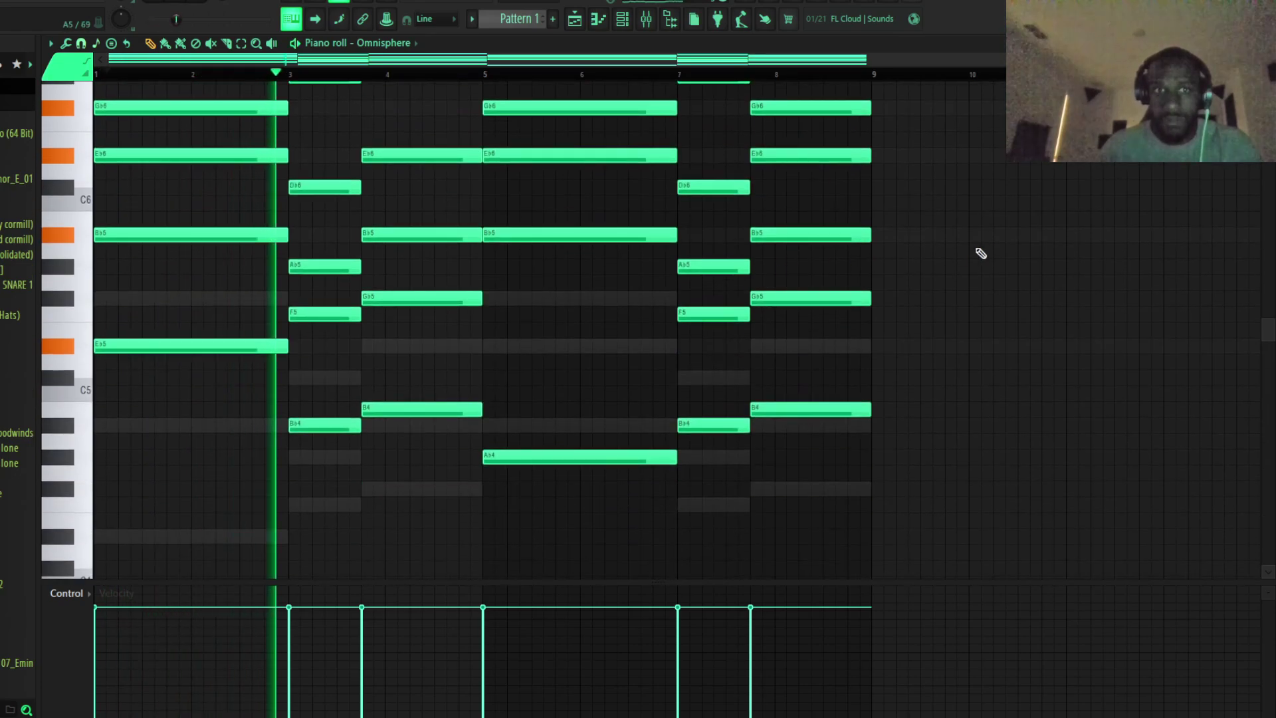
{"action": "scroll", "coordinate": [977, 251], "scroll_direction": "up", "scroll_amount": 2}
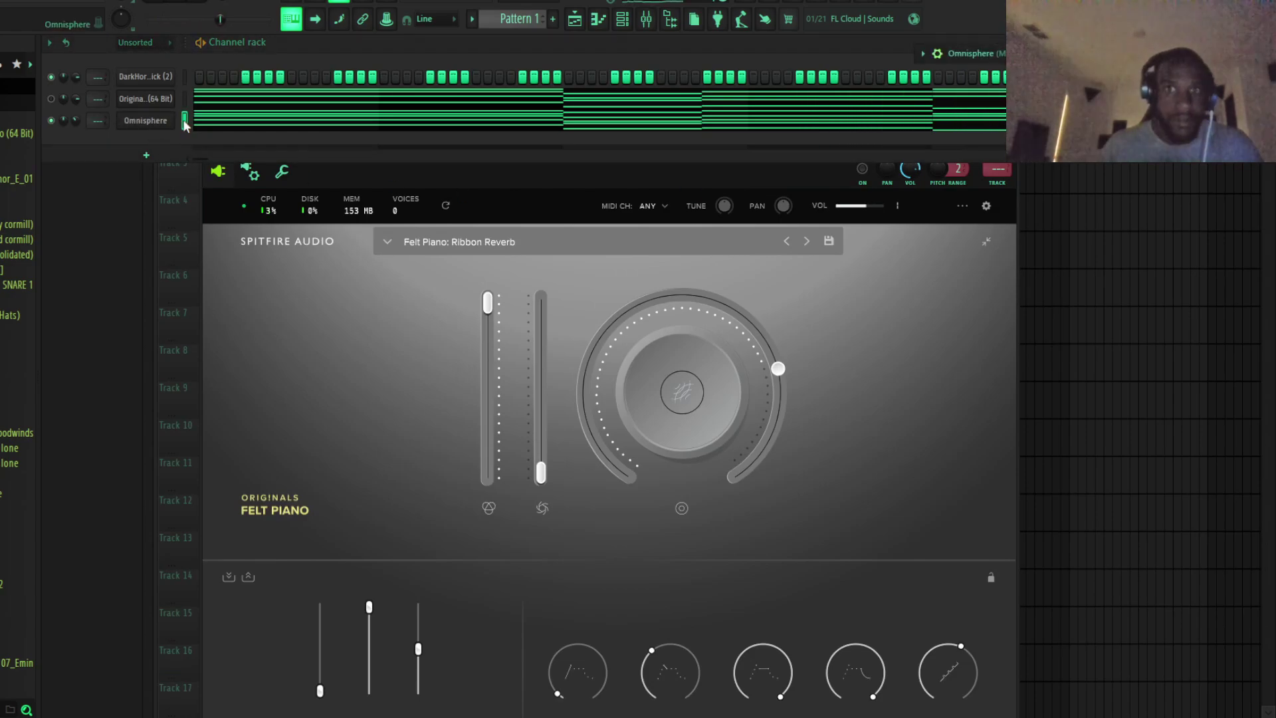
Bring up the Omnisphere window and route the channel to a free mixer track
{"action": "left_click", "coordinate": [994, 62]}
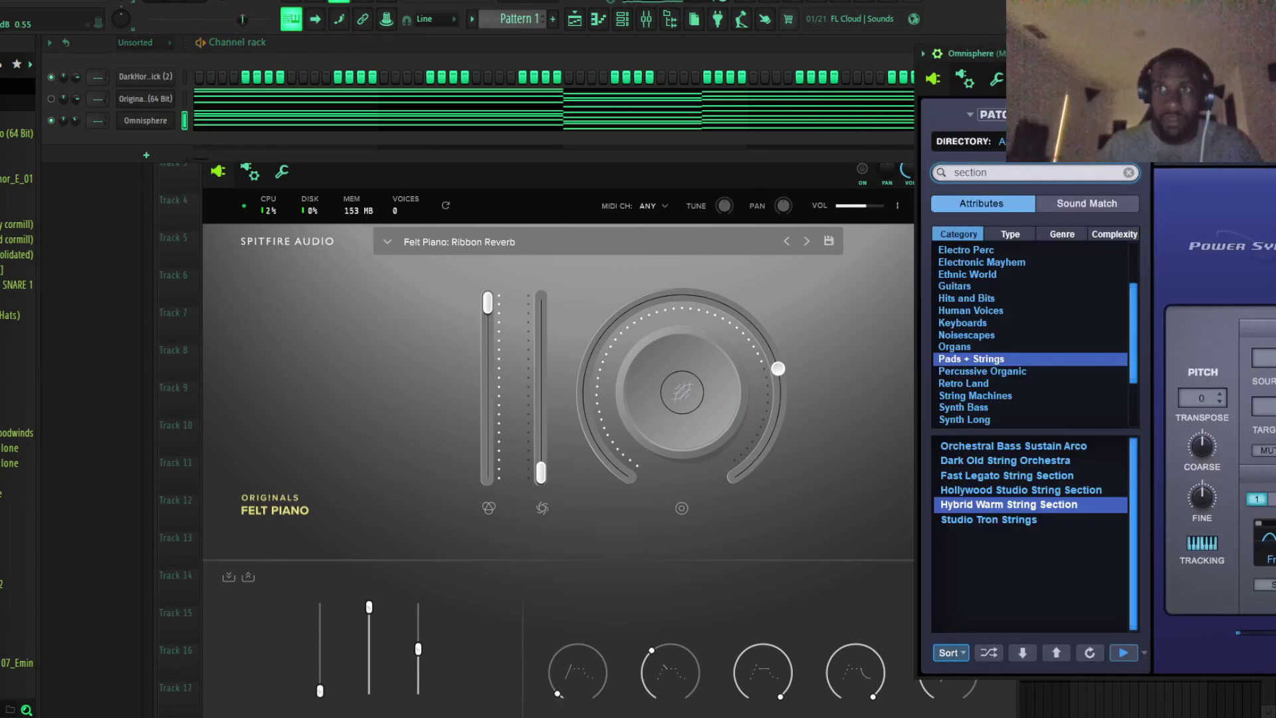
{"action": "left_click_drag", "start_coordinate": [1142, 54], "coordinate": [371, 86]}
{"action": "left_click", "coordinate": [151, 86]}
{"action": "left_click", "coordinate": [388, 133]}
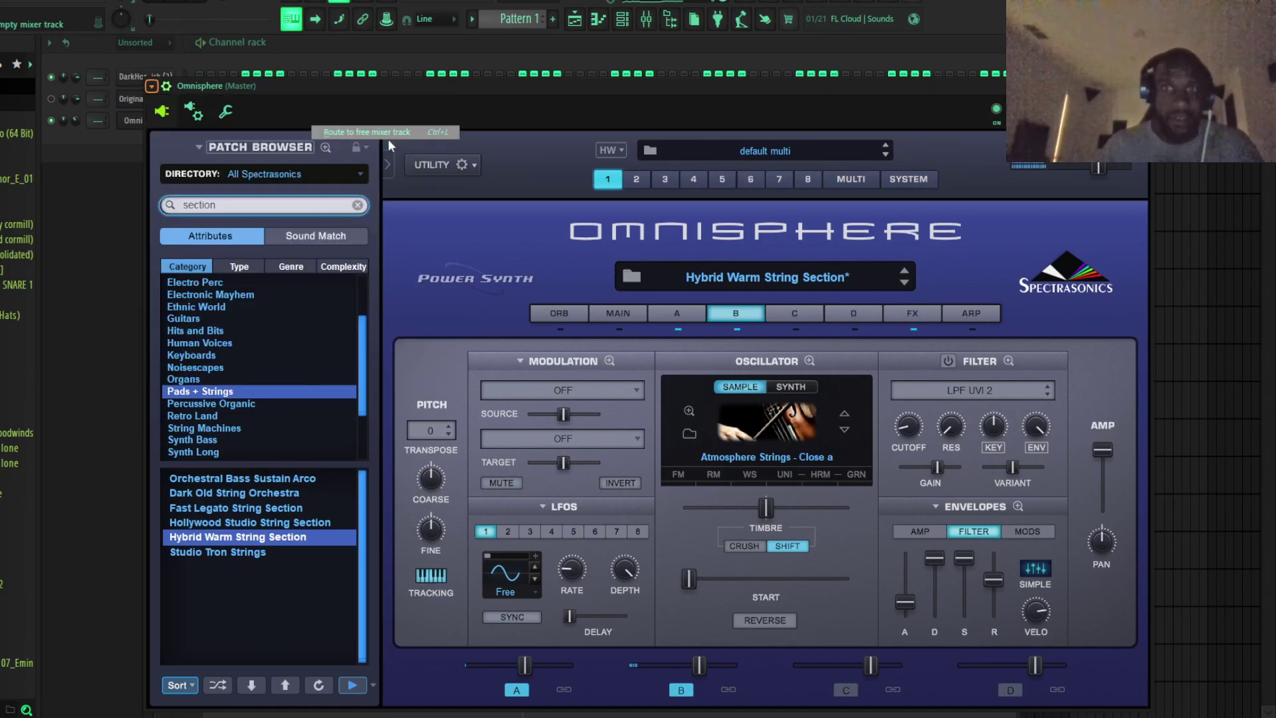
Insert Fruity parametric EQ 2 on the Omnisphere mixer track and cut the low end with band 1
{"action": "left_click", "coordinate": [1123, 88]}
{"action": "left_click", "coordinate": [953, 246]}
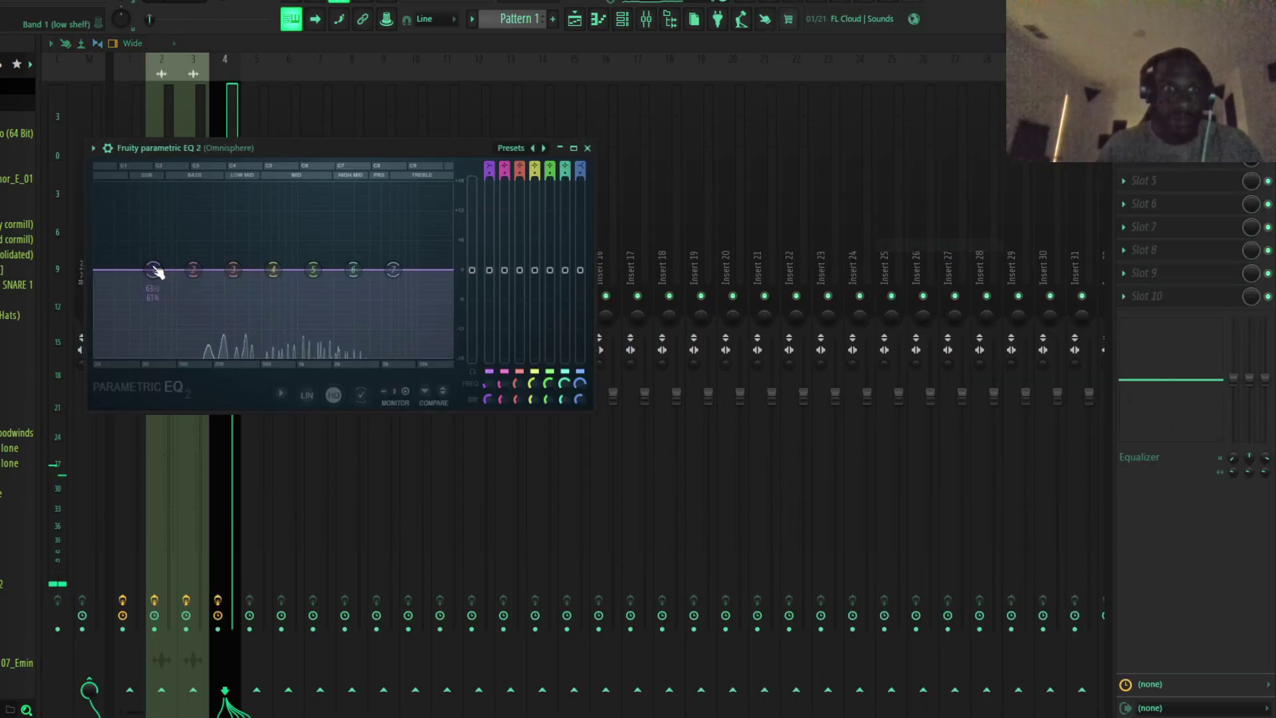
{"action": "left_click_drag", "start_coordinate": [153, 269], "coordinate": [200, 348]}
{"action": "key", "text": "F9"}
{"action": "key", "text": "F9"}
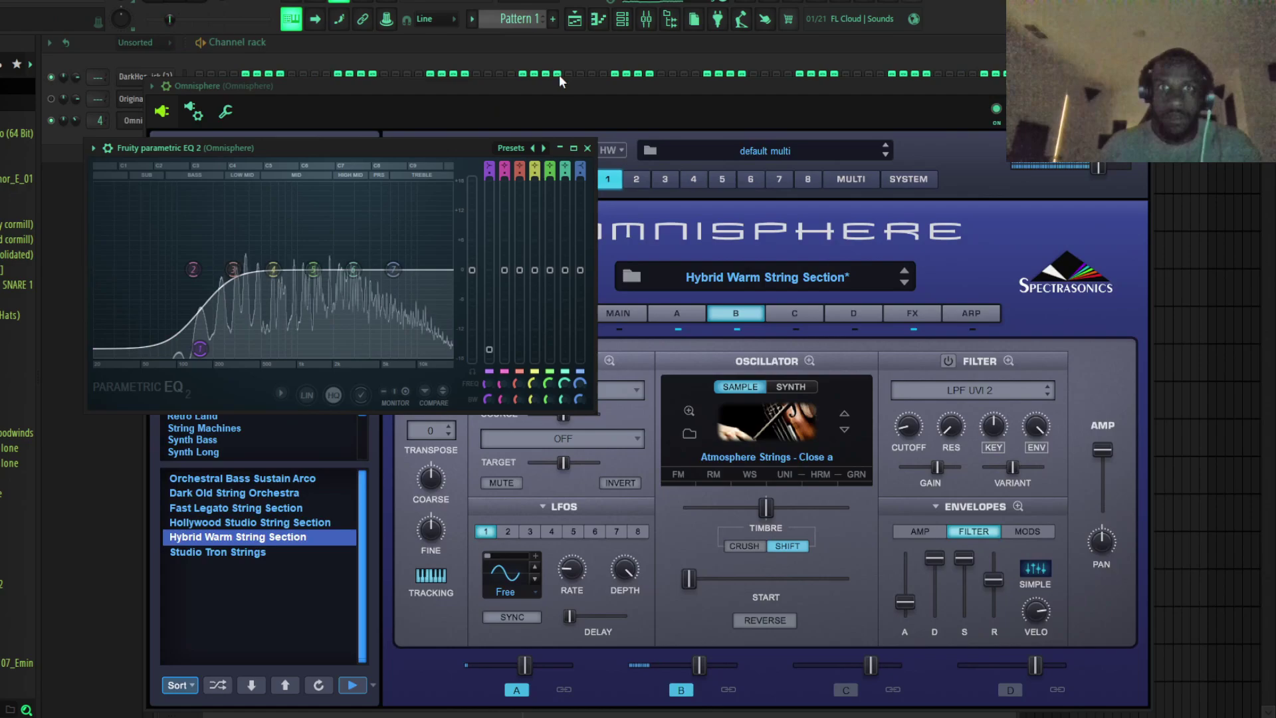
Unmute the Felt Piano channel and adjust the Omnisphere channel's volume against it
{"action": "left_click", "coordinate": [559, 76]}
{"action": "left_click", "coordinate": [51, 99]}
{"action": "left_click_drag", "start_coordinate": [75, 121], "coordinate": [76, 118]}
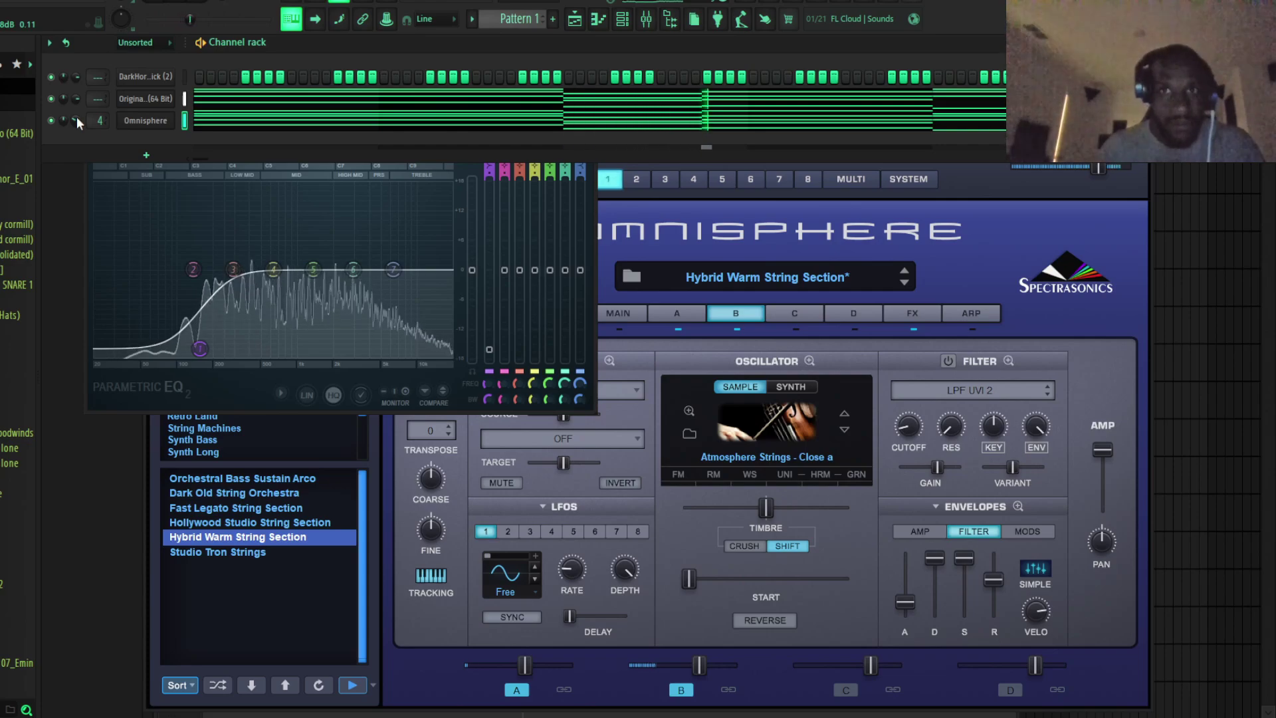
Add a Kontakt 7 channel with Intimate Legato - Violin and select its 11. Legato - Far Away preset
{"action": "left_click", "coordinate": [146, 155]}
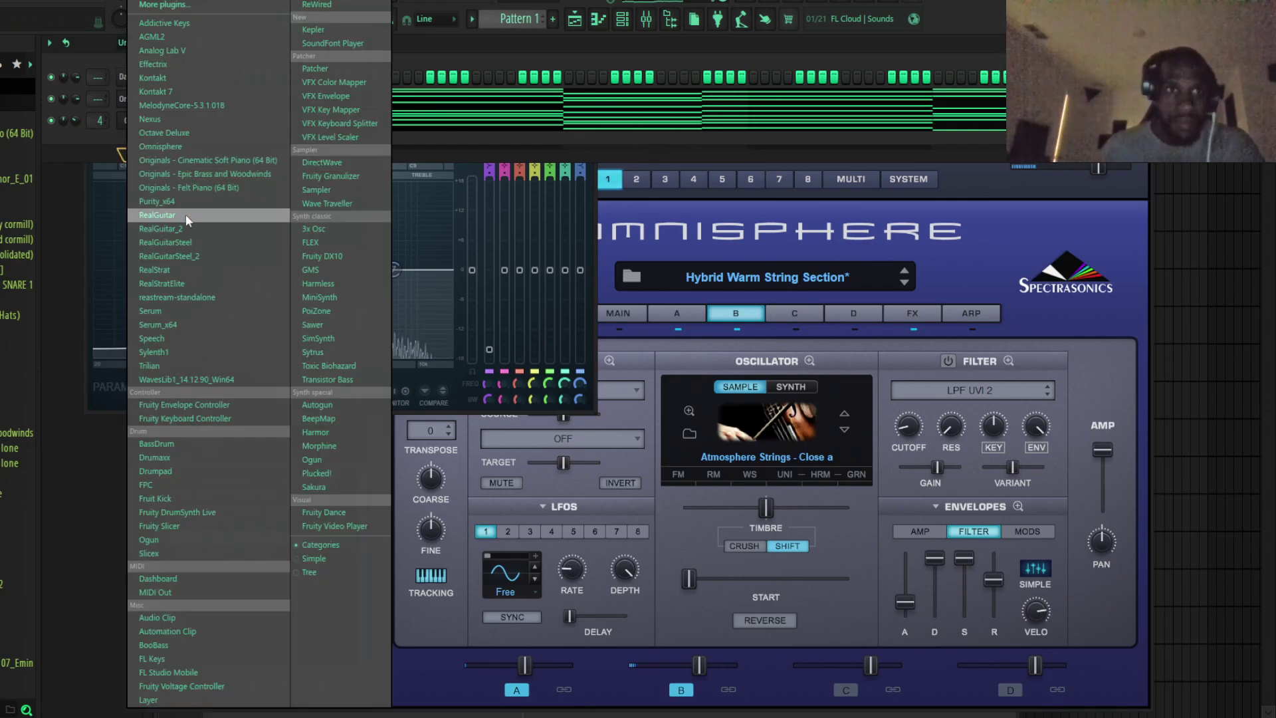
{"action": "left_click", "coordinate": [198, 90]}
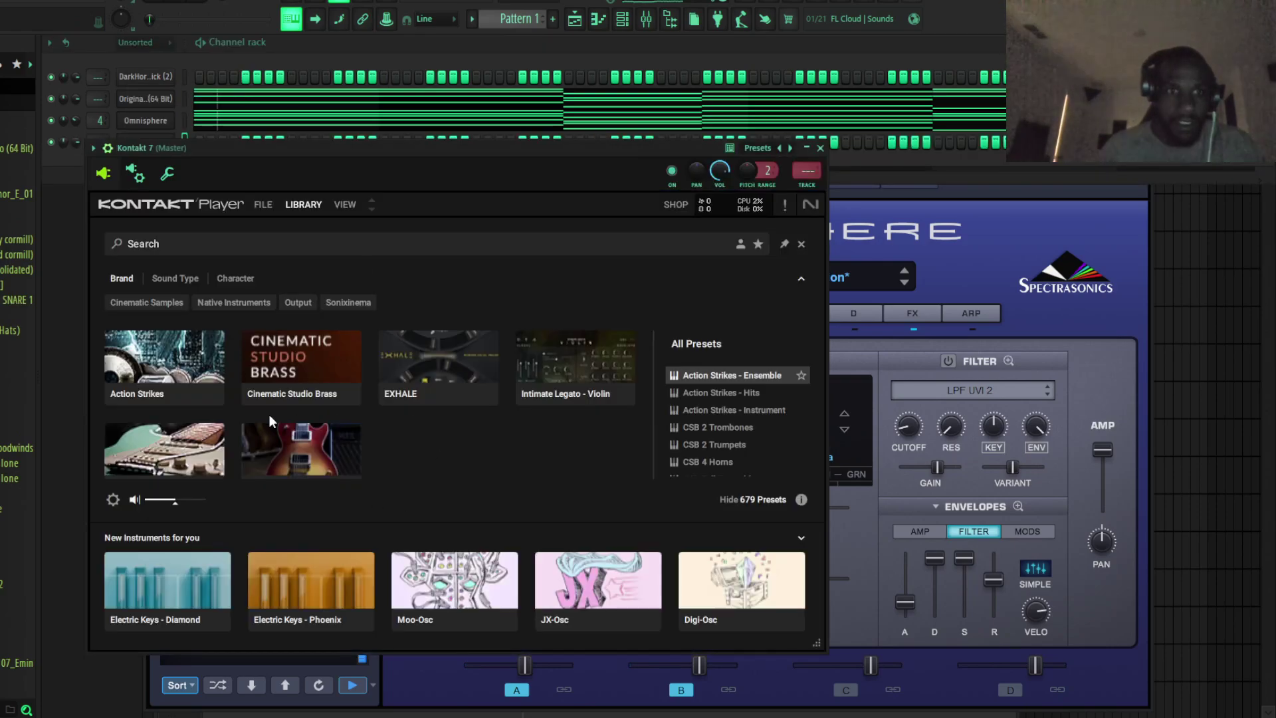
{"action": "left_click", "coordinate": [557, 368]}
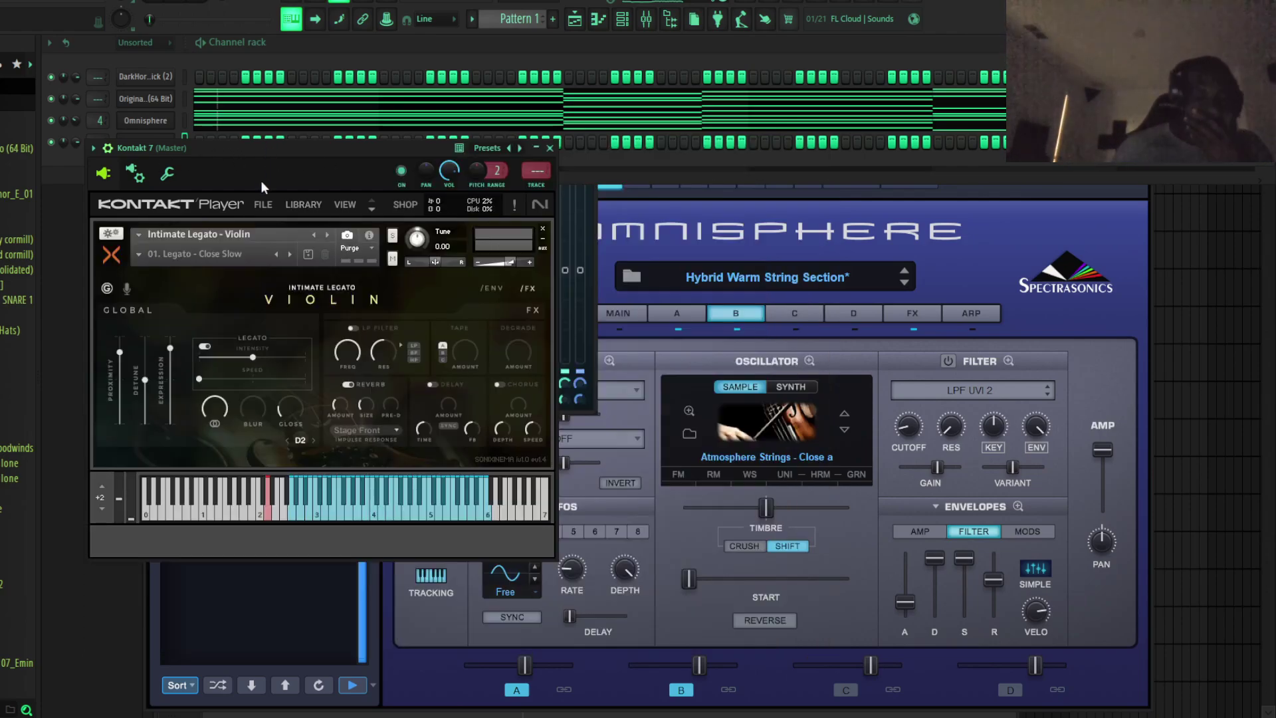
{"action": "left_click", "coordinate": [141, 253]}
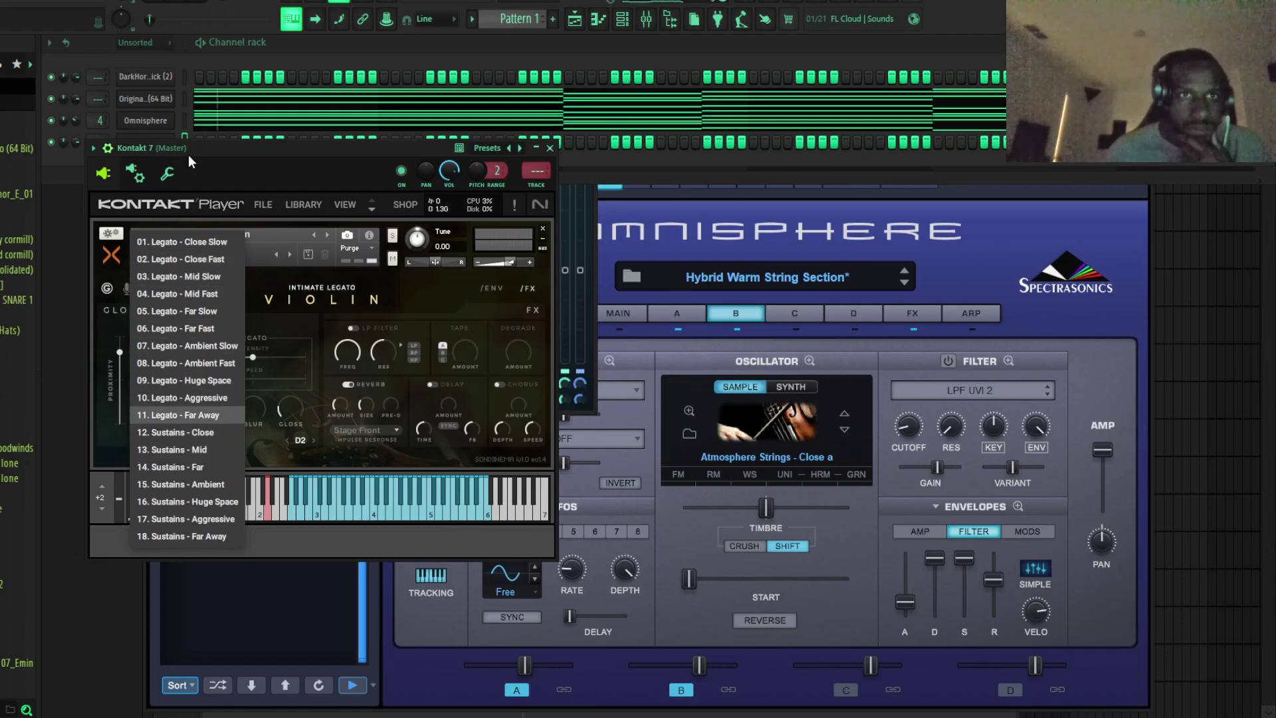
{"action": "left_click", "coordinate": [213, 147]}
{"action": "left_click_drag", "start_coordinate": [212, 147], "coordinate": [450, 283]}
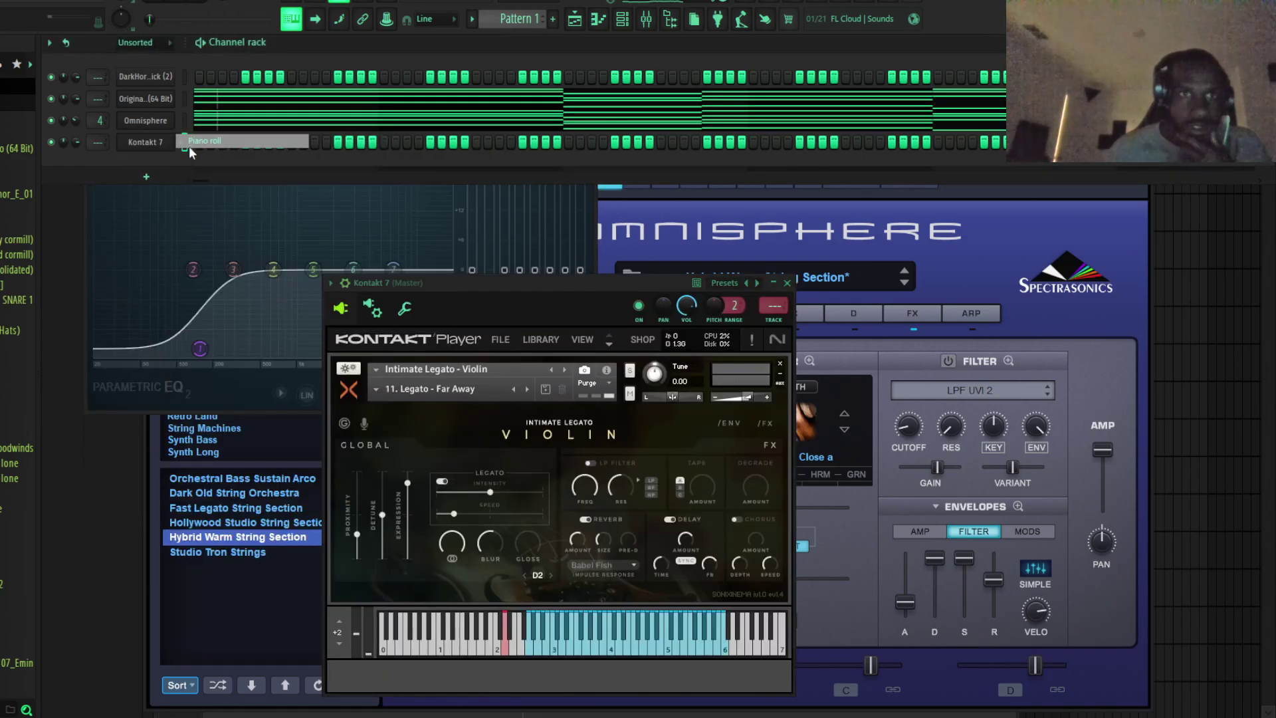
Open the Kontakt 7 channel's piano roll and add a one-bar E♭5 violin note at bar 2 while the pattern plays
{"action": "left_click", "coordinate": [189, 146]}
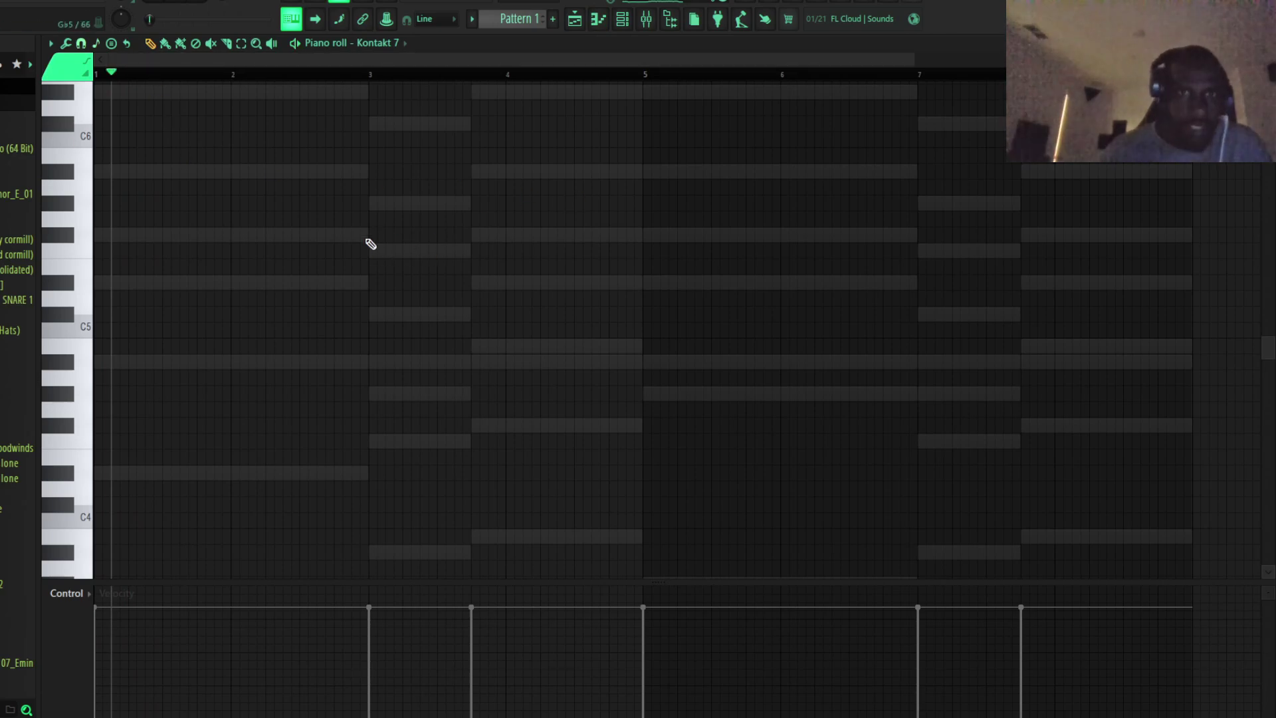
{"action": "scroll", "coordinate": [136, 83], "scroll_direction": "up", "scroll_amount": 1}
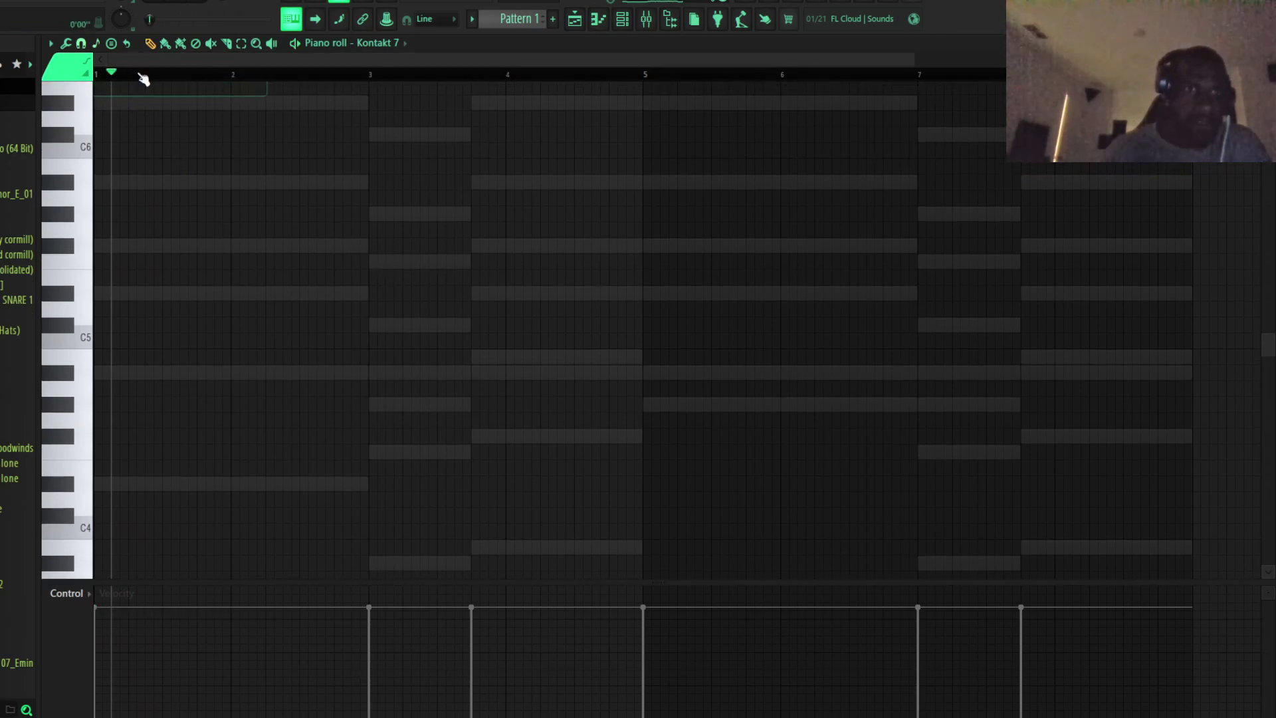
{"action": "key", "text": "space"}
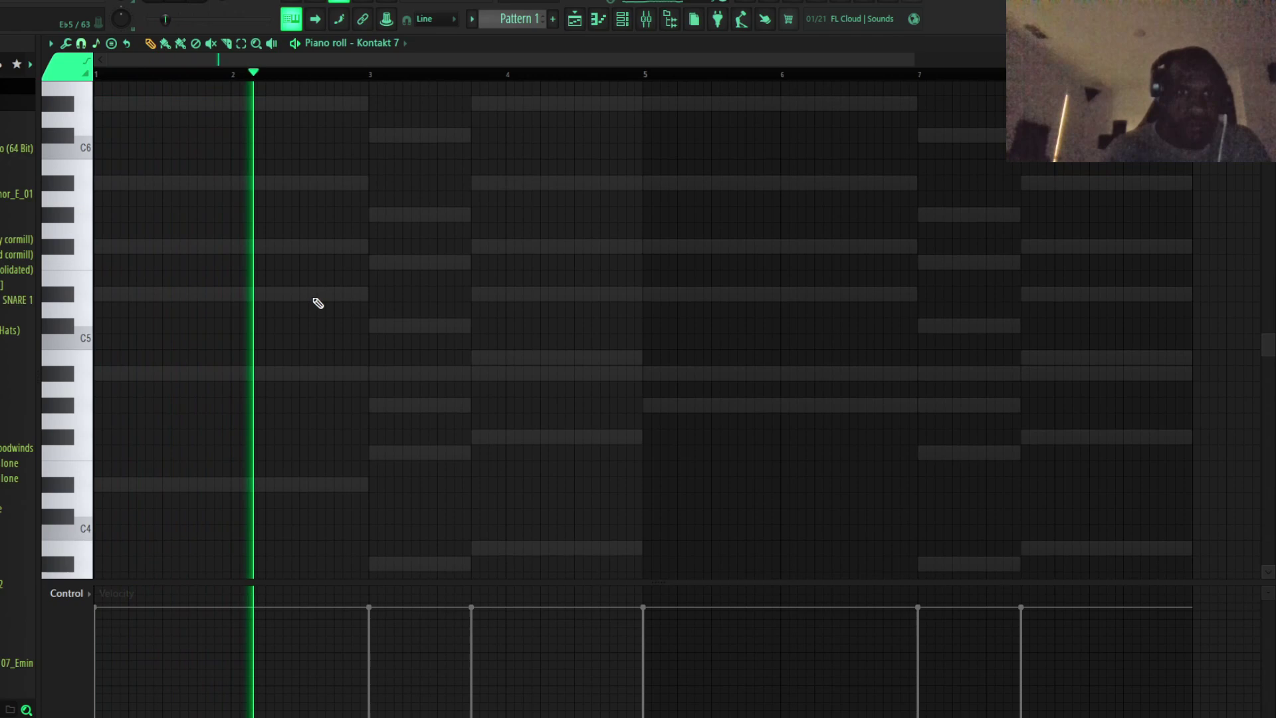
{"action": "key", "text": "space"}
{"action": "key", "text": "space"}
{"action": "left_click", "coordinate": [234, 296]}
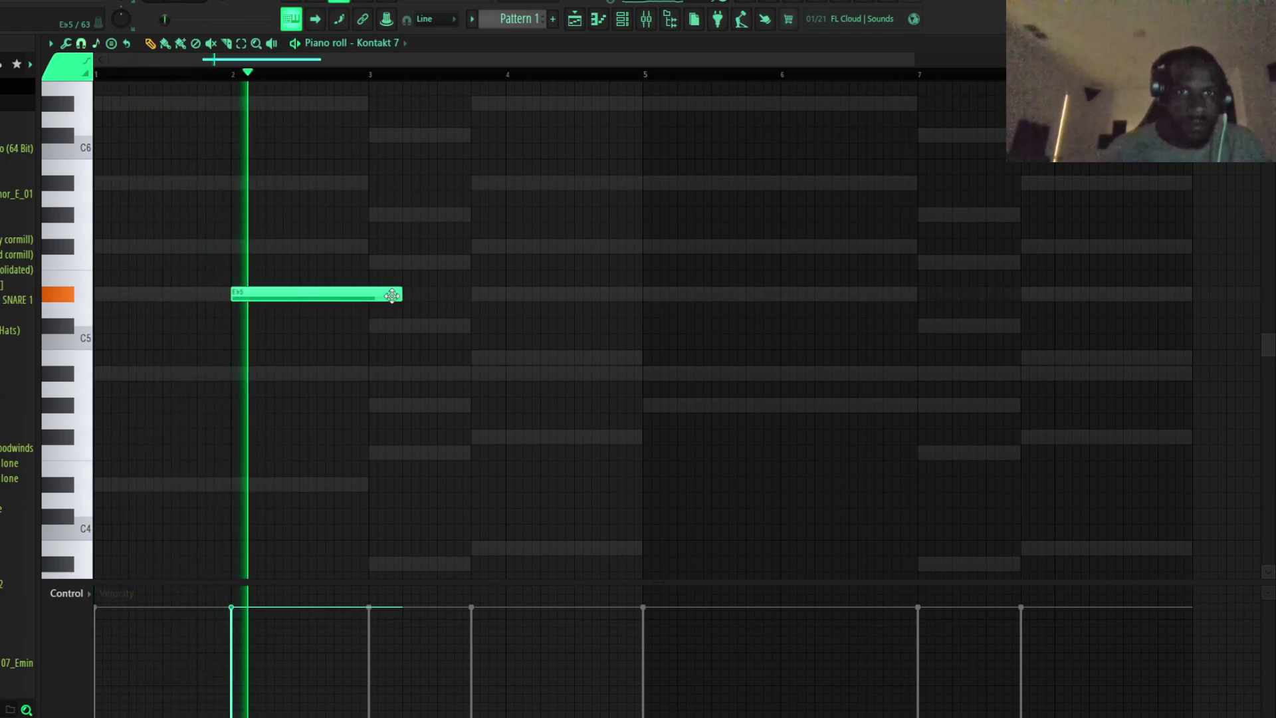
{"action": "left_click_drag", "start_coordinate": [404, 296], "coordinate": [369, 305]}
{"action": "key", "text": "space"}
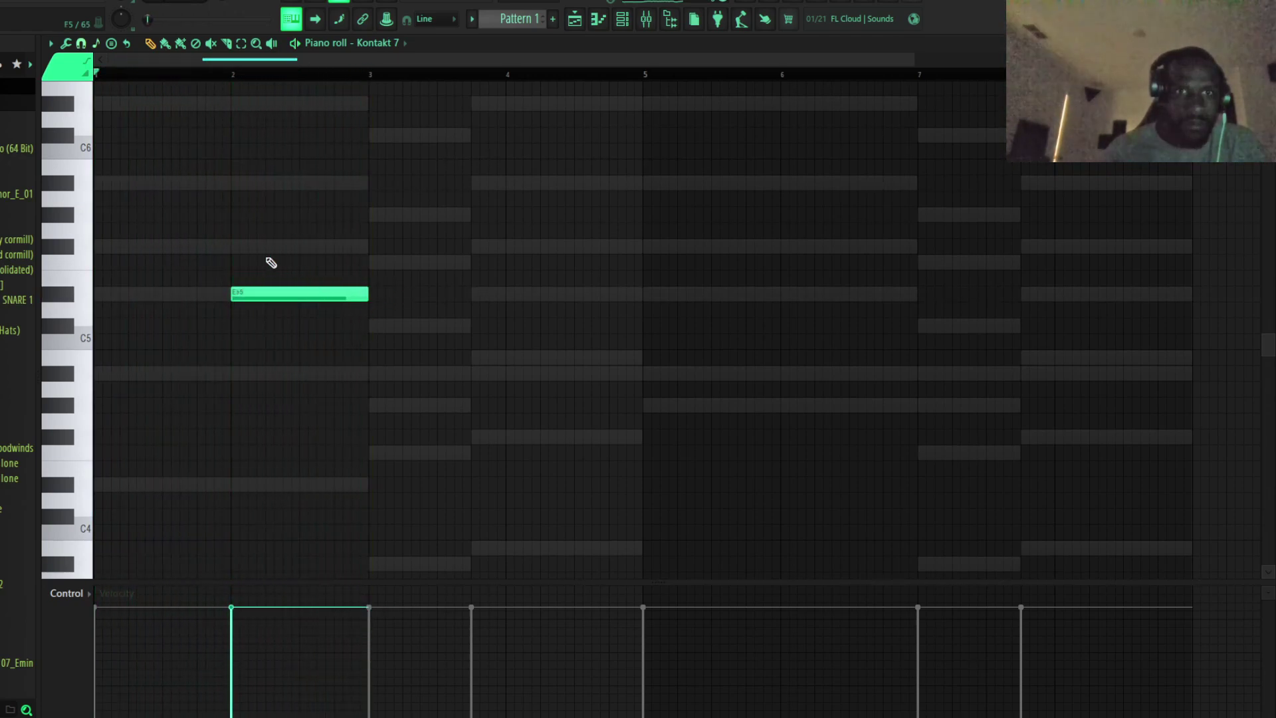
{"action": "left_click_drag", "start_coordinate": [242, 246], "coordinate": [232, 250]}
{"action": "key", "text": "space"}
{"action": "right_click", "coordinate": [348, 250]}
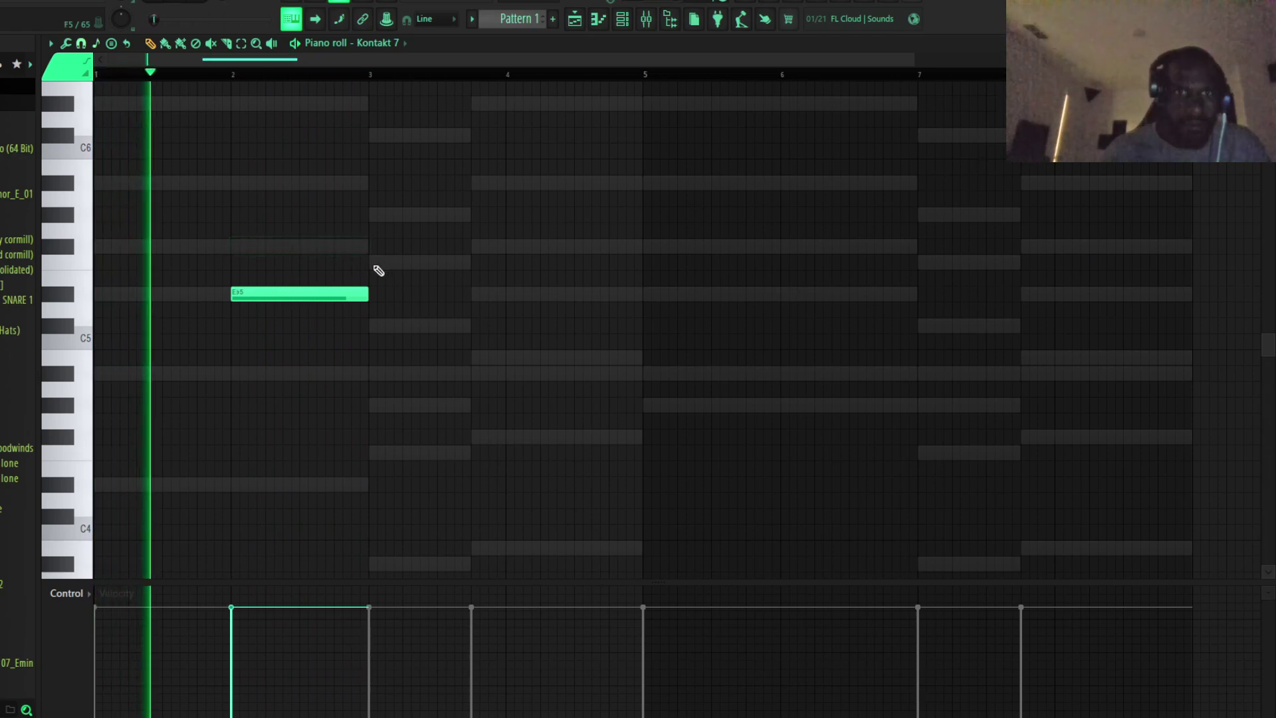
Add an F5 violin note at bar 3 trimmed to the chord change, followed by a G♭5 note, while the pattern plays
{"action": "left_click", "coordinate": [374, 263]}
{"action": "left_click_drag", "start_coordinate": [503, 266], "coordinate": [471, 273]}
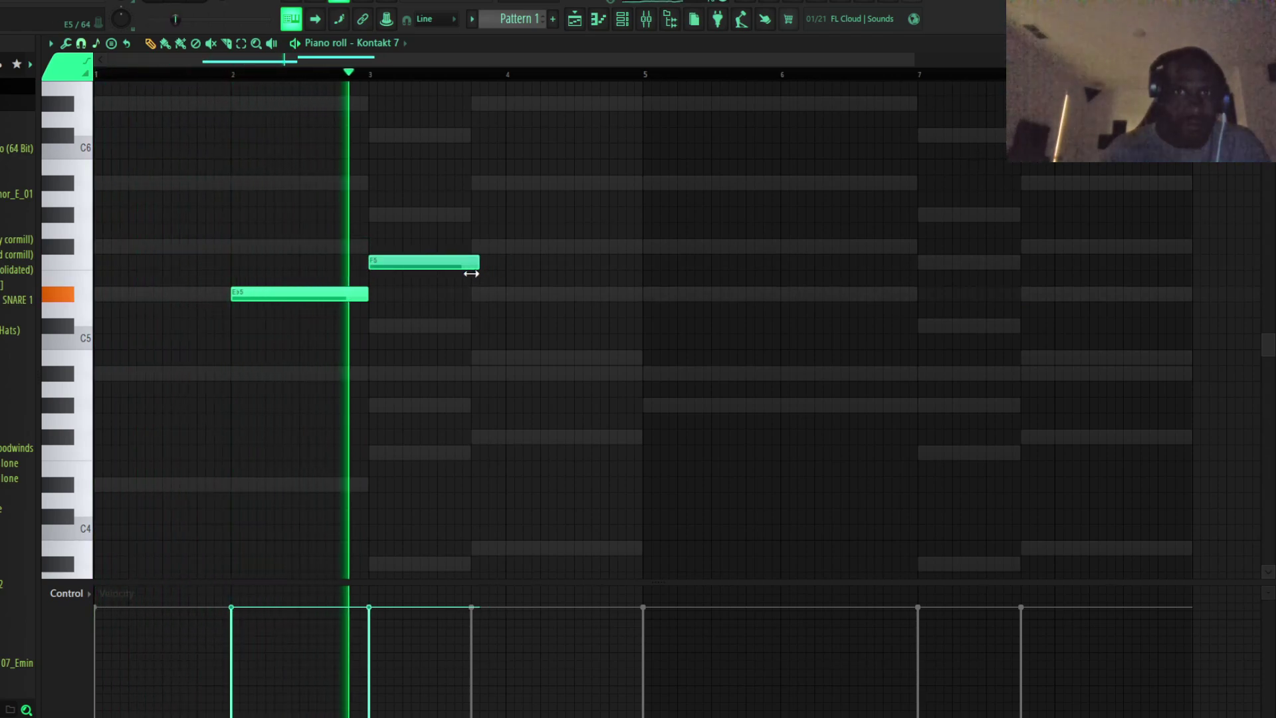
{"action": "left_click", "coordinate": [476, 246]}
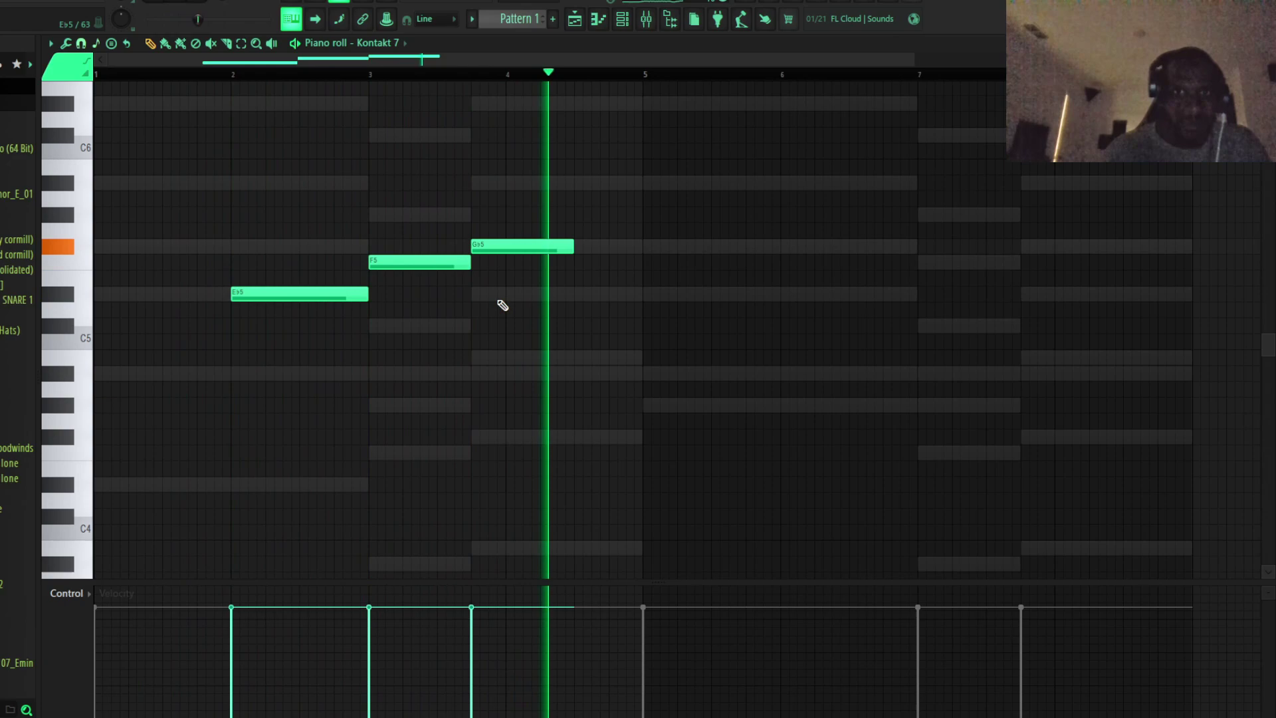
{"action": "key", "text": "space"}
{"action": "key", "text": "space"}
Raise the three violin notes to G♭5, A♭5 and B♭5, extend the last to bar 5, and add a short G♭5 note there
{"action": "left_click_drag", "start_coordinate": [280, 294], "coordinate": [279, 246]}
{"action": "left_click_drag", "start_coordinate": [415, 262], "coordinate": [417, 215]}
{"action": "key", "text": "space"}
{"action": "key", "text": "space"}
{"action": "left_click_drag", "start_coordinate": [502, 246], "coordinate": [482, 183]}
{"action": "scroll", "coordinate": [424, 235], "scroll_direction": "down", "scroll_amount": 1}
{"action": "key", "text": "space"}
{"action": "left_click", "coordinate": [485, 246]}
{"action": "left_click_drag", "start_coordinate": [593, 246], "coordinate": [494, 246]}
{"action": "key", "text": "space"}
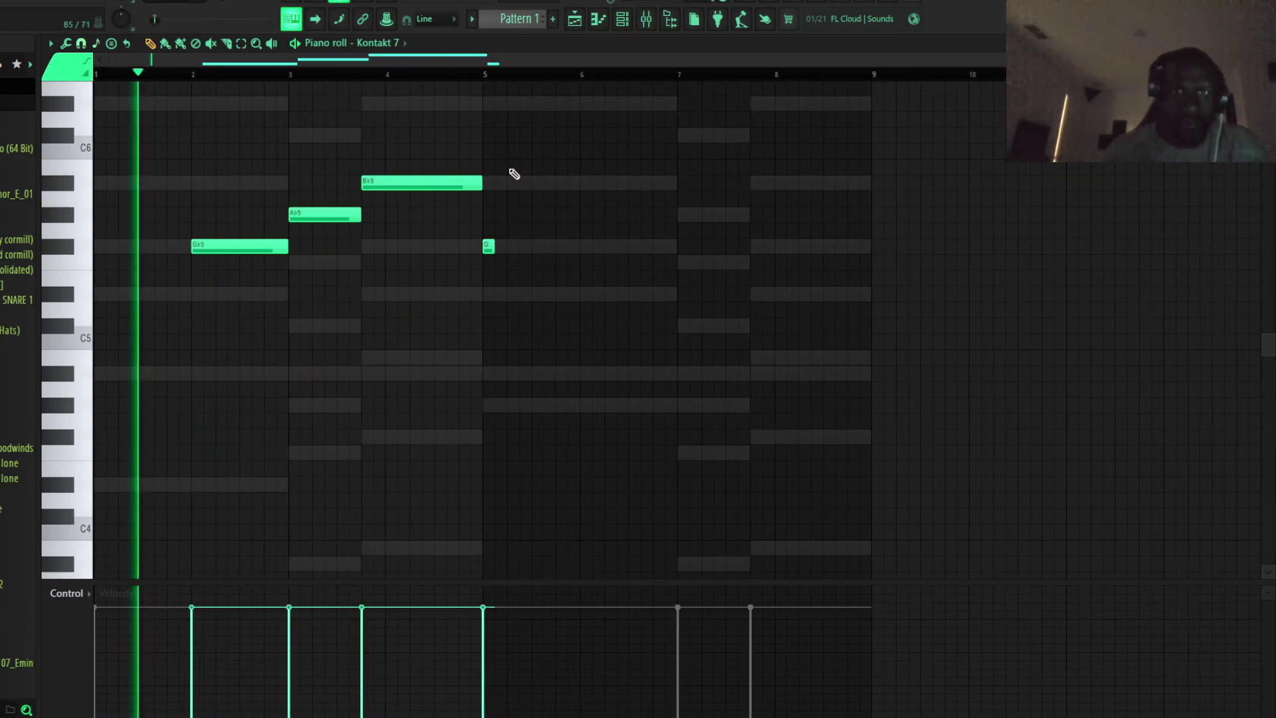
Play the pattern from the channel rack and check the Kontakt 7 channel's level against the other instruments
{"action": "key", "text": "ctrl+Right"}
{"action": "key", "text": "ctrl+Right"}
{"action": "key", "text": "F7"}
{"action": "key", "text": "F7"}
{"action": "key", "text": "space"}
{"action": "key", "text": "F7"}
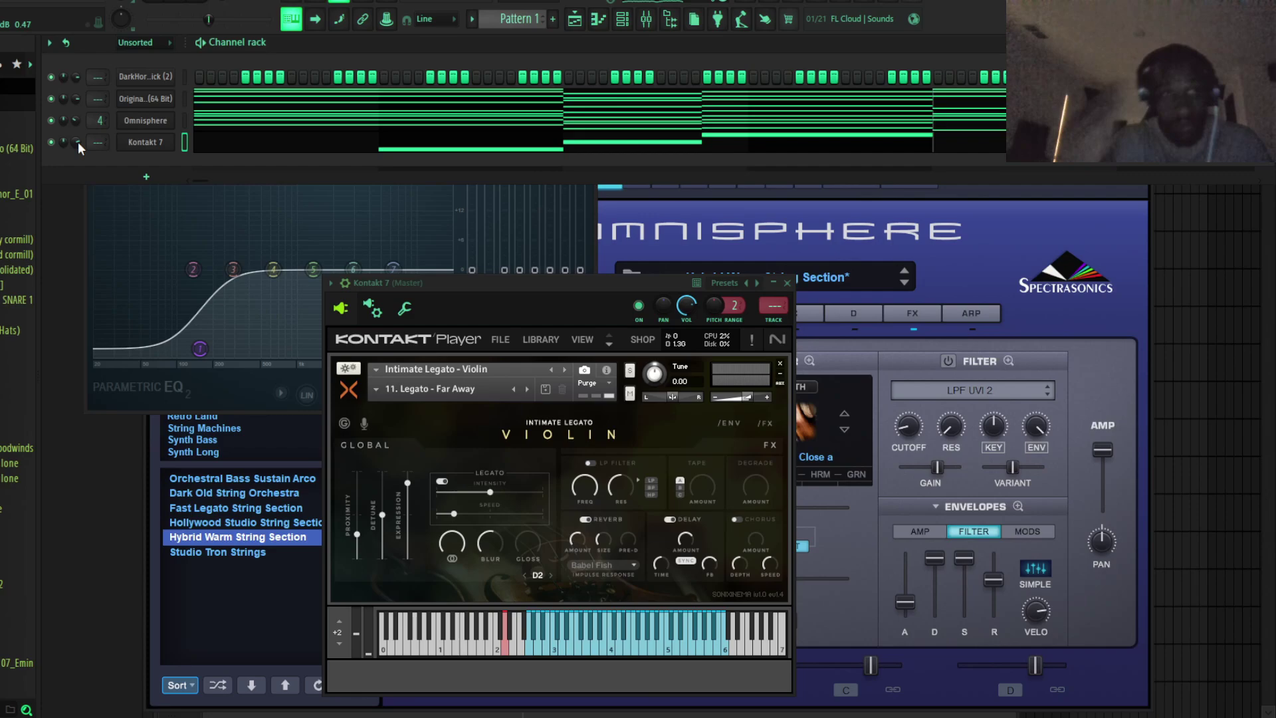
{"action": "key", "text": "space"}
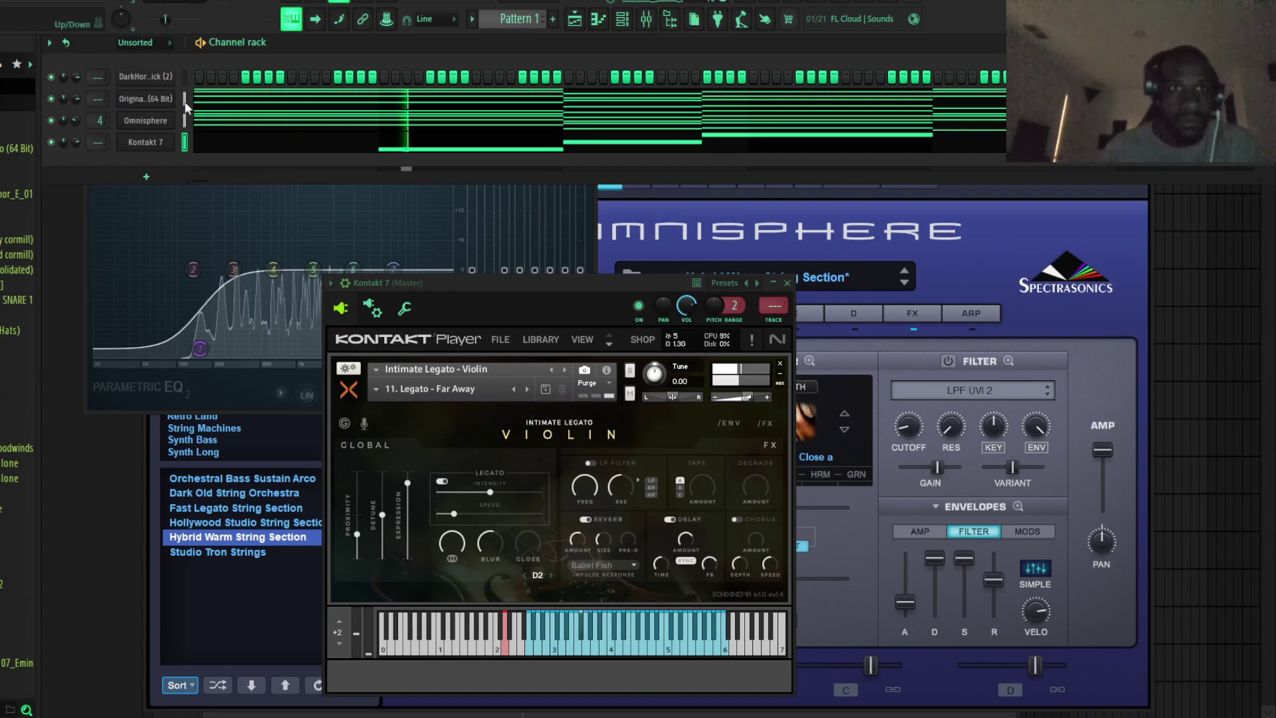
Transpose the bass notes of the Felt Piano chords down one octave and play the pattern to hear them
{"action": "left_click", "coordinate": [228, 108]}
{"action": "scroll", "coordinate": [803, 393], "scroll_direction": "down", "scroll_amount": 3}
{"action": "left_click_drag", "start_coordinate": [1208, 384], "coordinate": [160, 210]}
{"action": "key", "text": "ctrl+Down"}
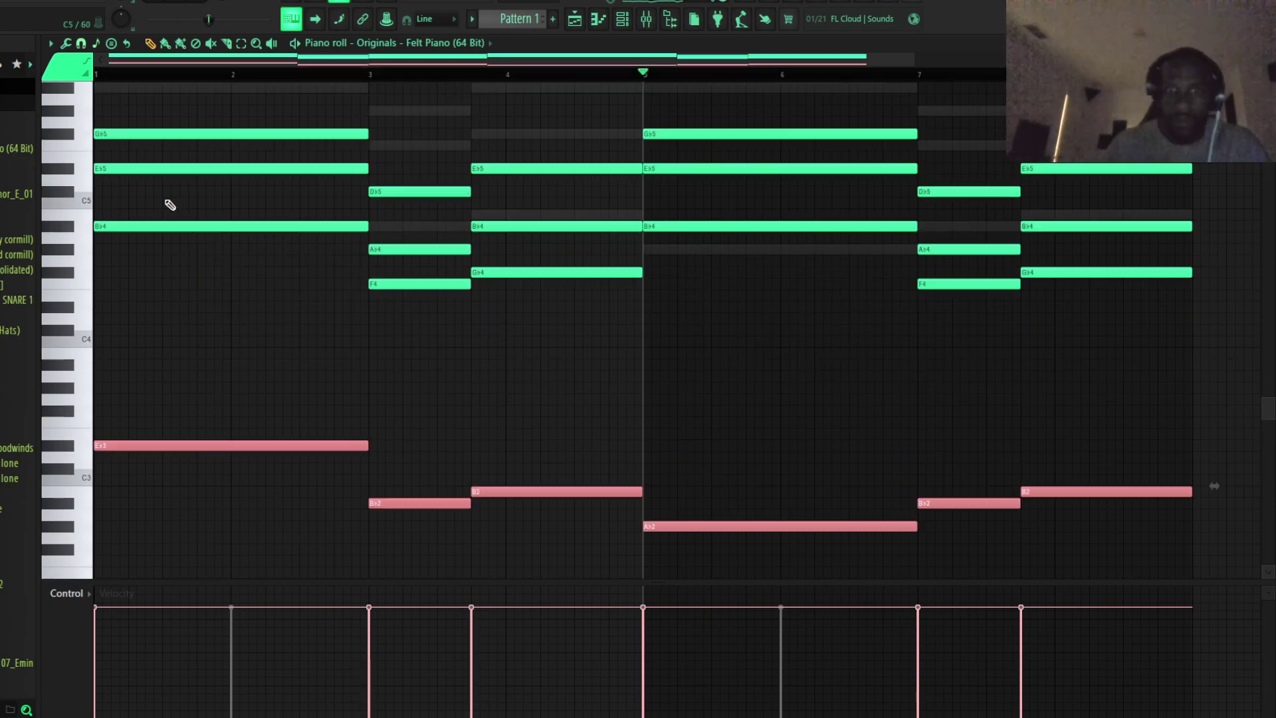
{"action": "key", "text": "space"}
{"action": "key", "text": "space"}
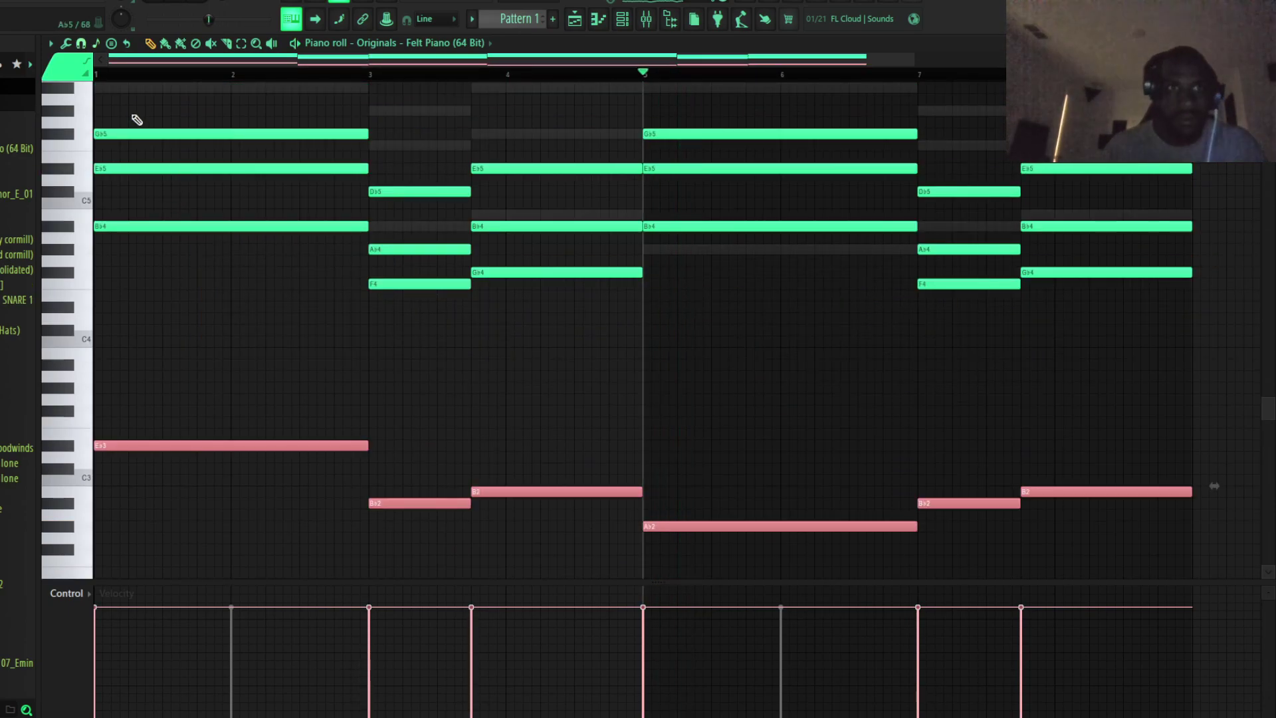
{"action": "key", "text": "space"}
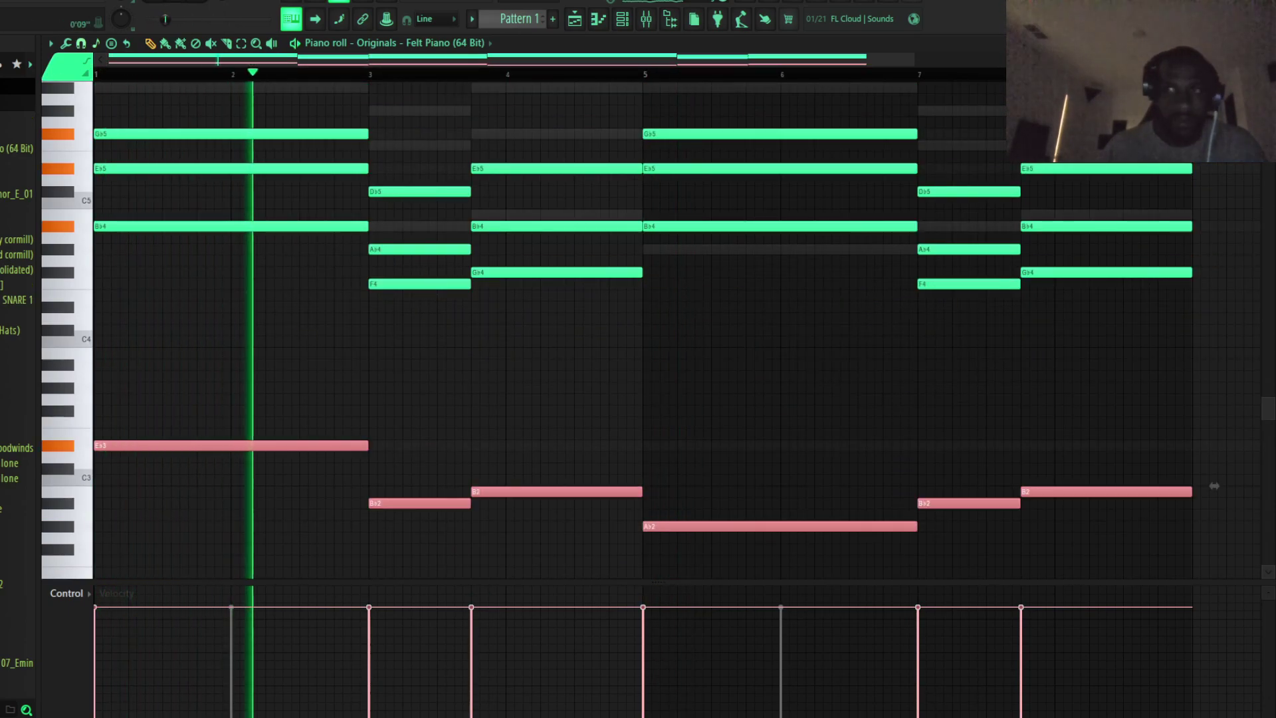
{"action": "key", "text": "Escape"}
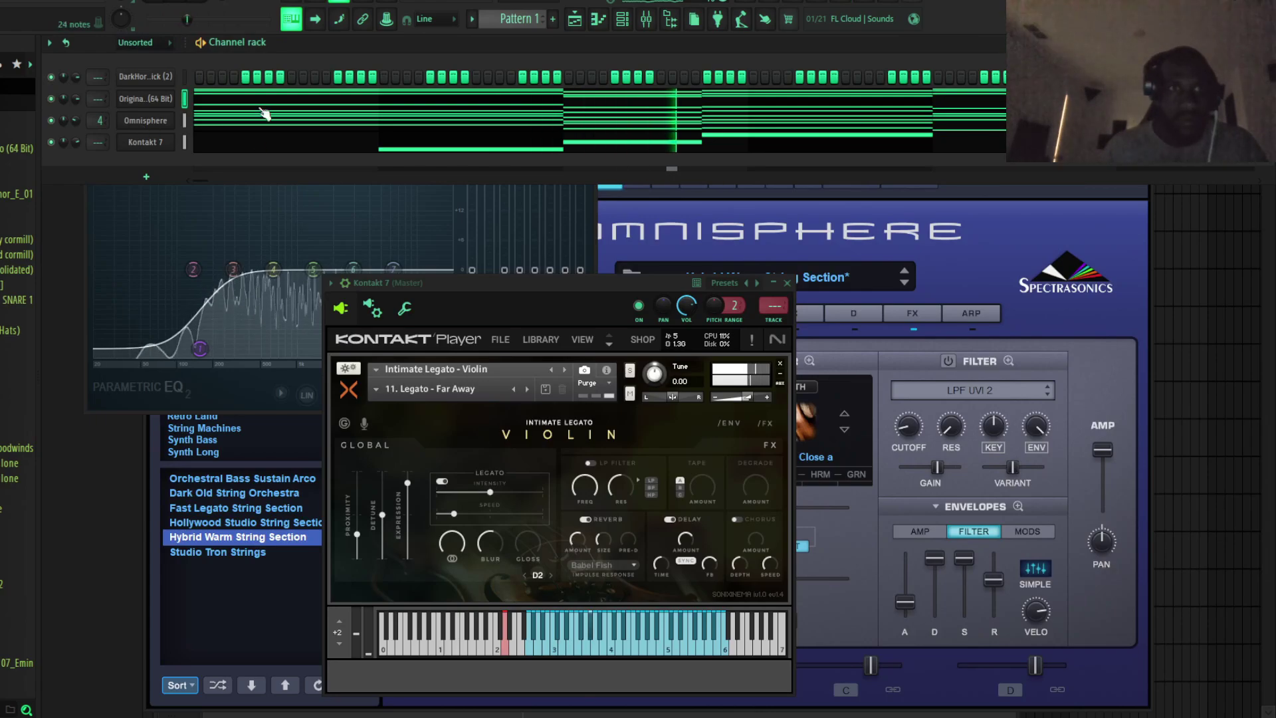
{"action": "key", "text": "F7"}
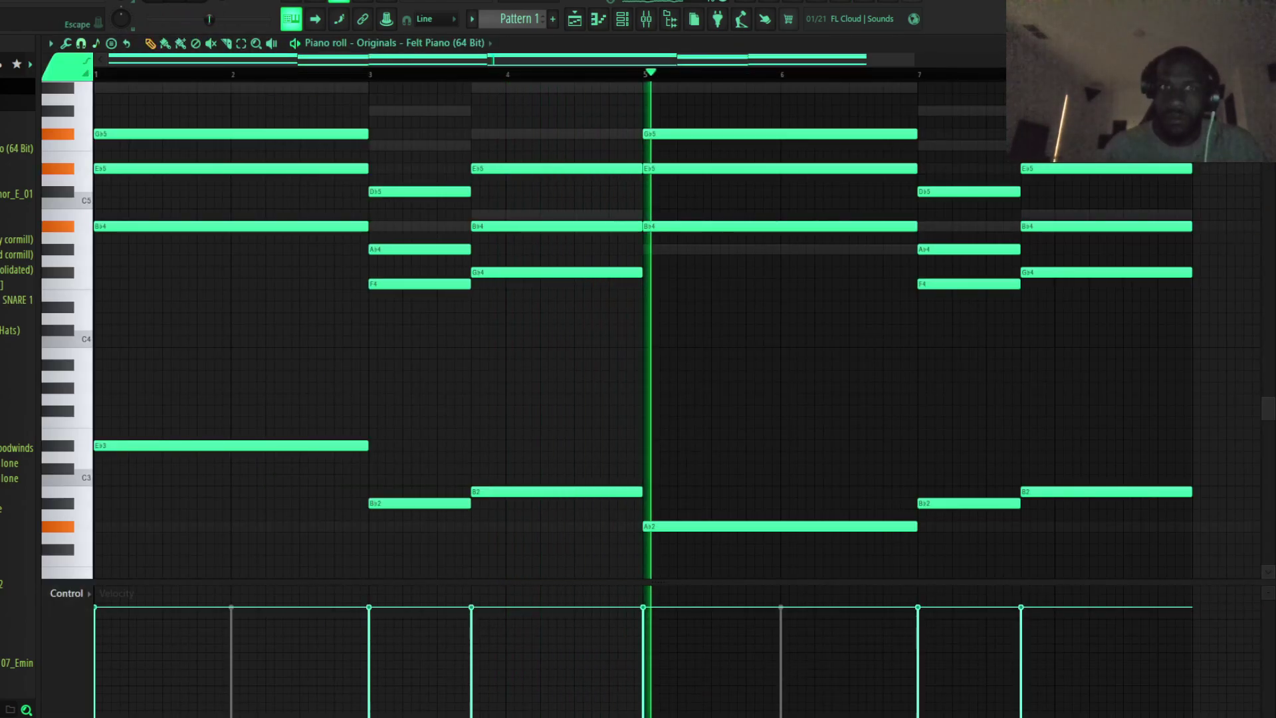
{"action": "key", "text": "F7"}
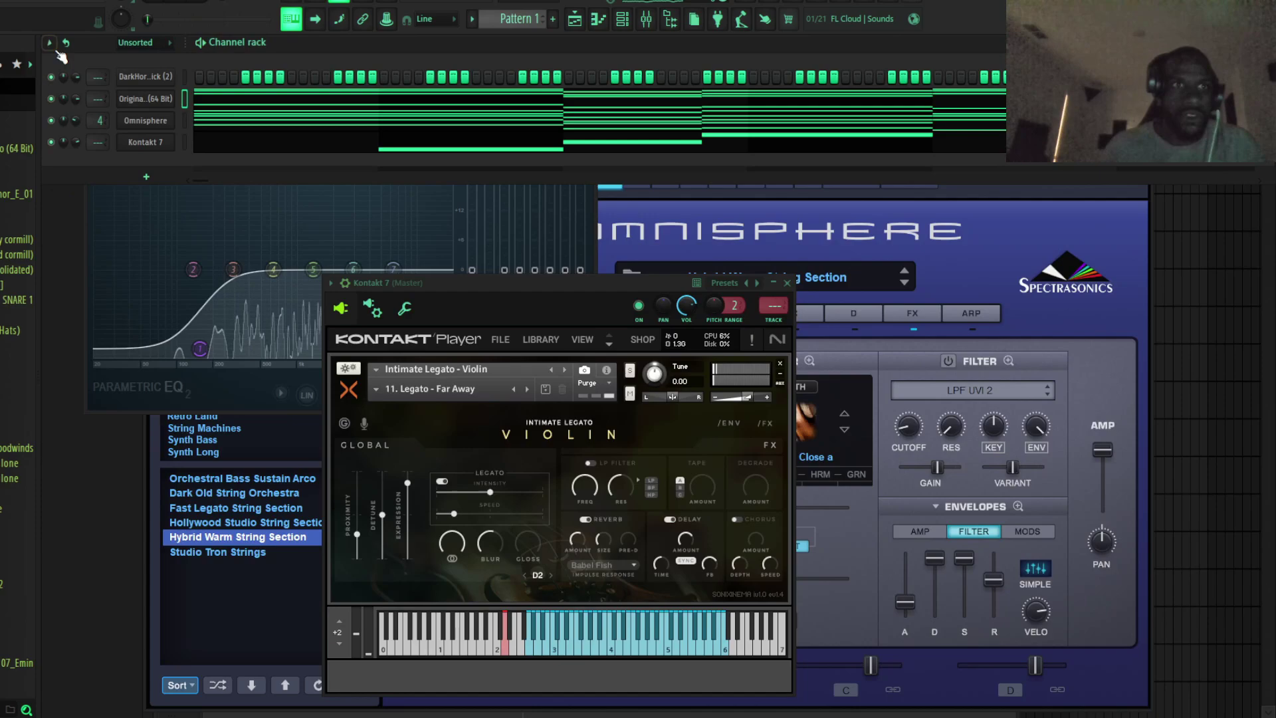
Quick render Pattern 1 as an audio clip, slice the playlist clip at bar 9 and remove its tail
{"action": "left_click", "coordinate": [49, 42]}
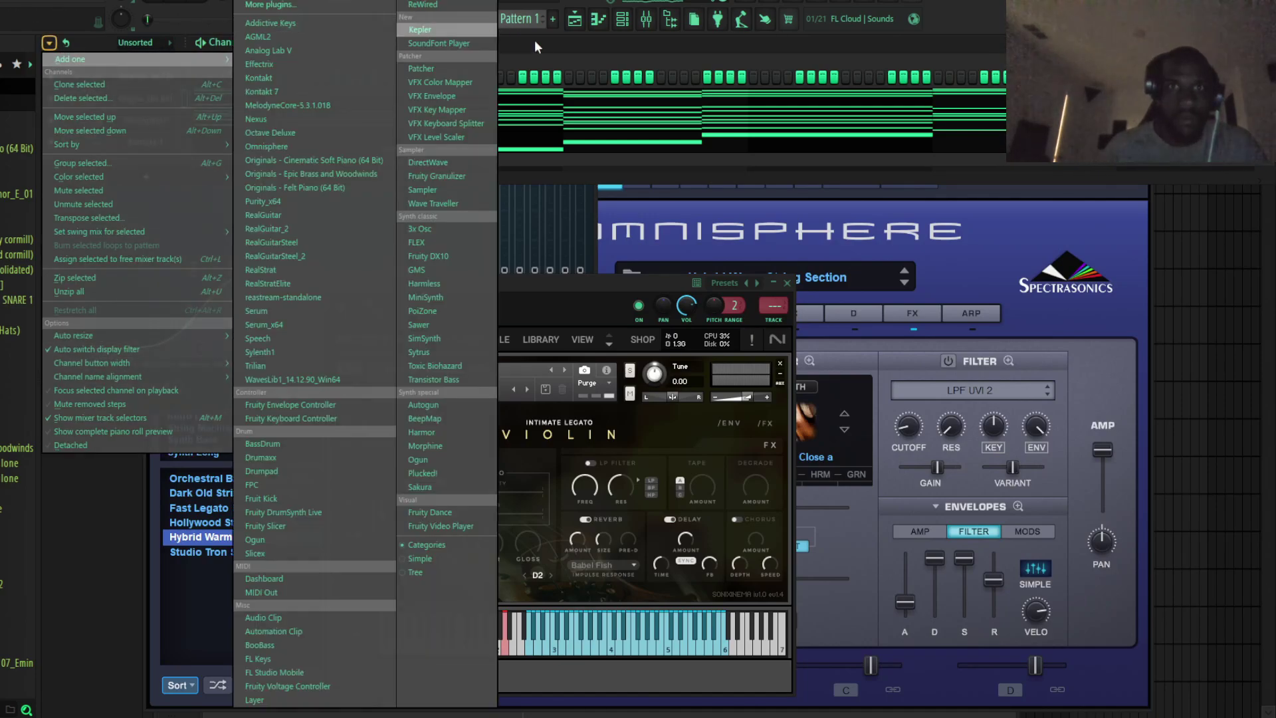
{"action": "left_click", "coordinate": [536, 40]}
{"action": "left_click", "coordinate": [472, 18]}
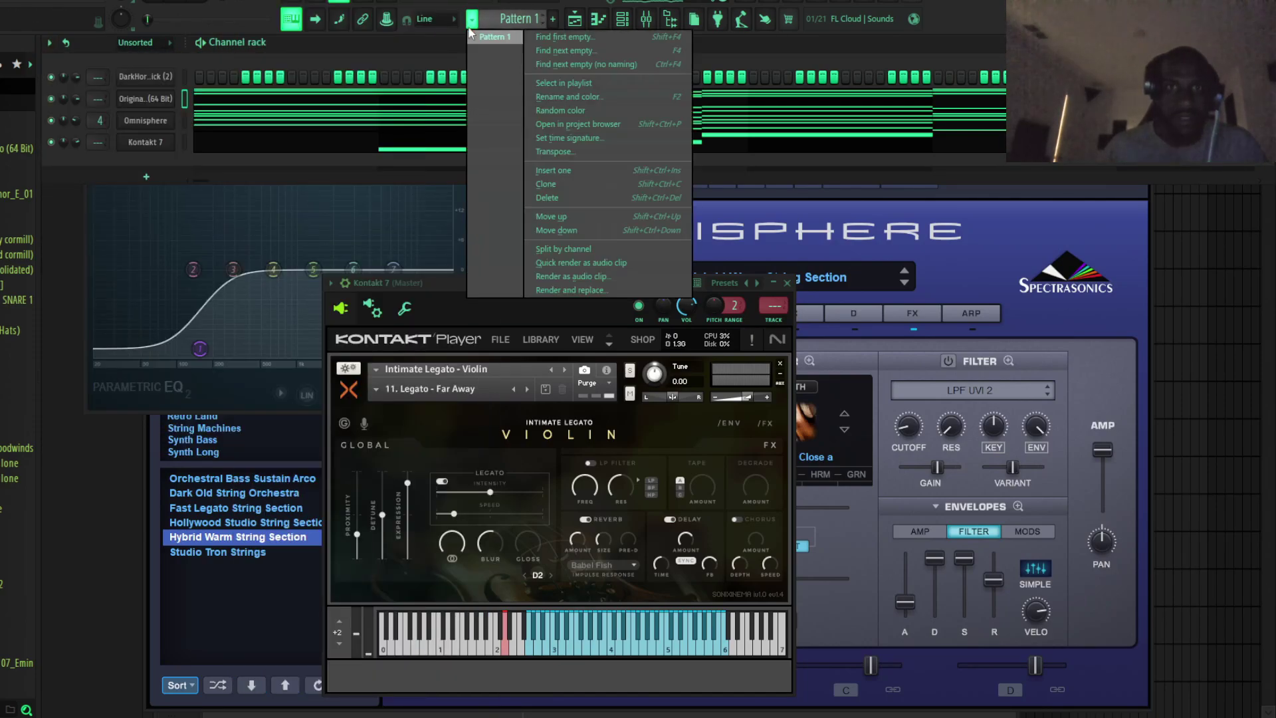
{"action": "left_click", "coordinate": [583, 265]}
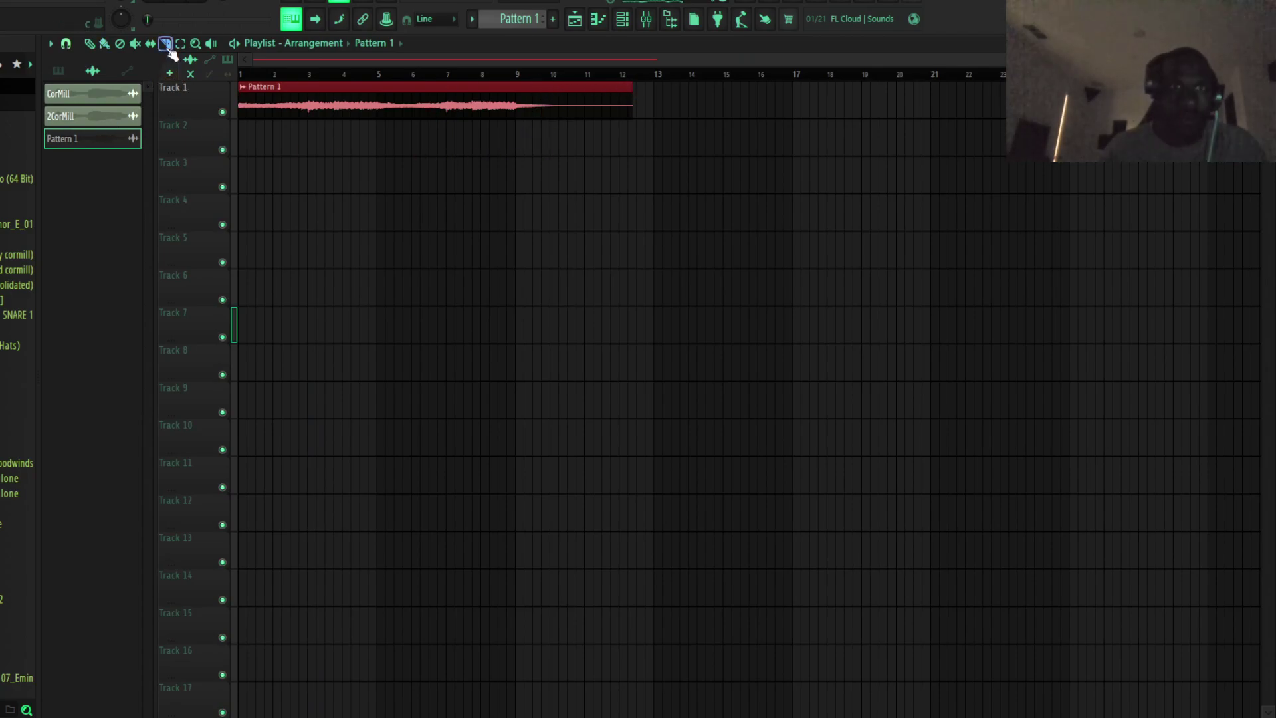
{"action": "left_click", "coordinate": [517, 121]}
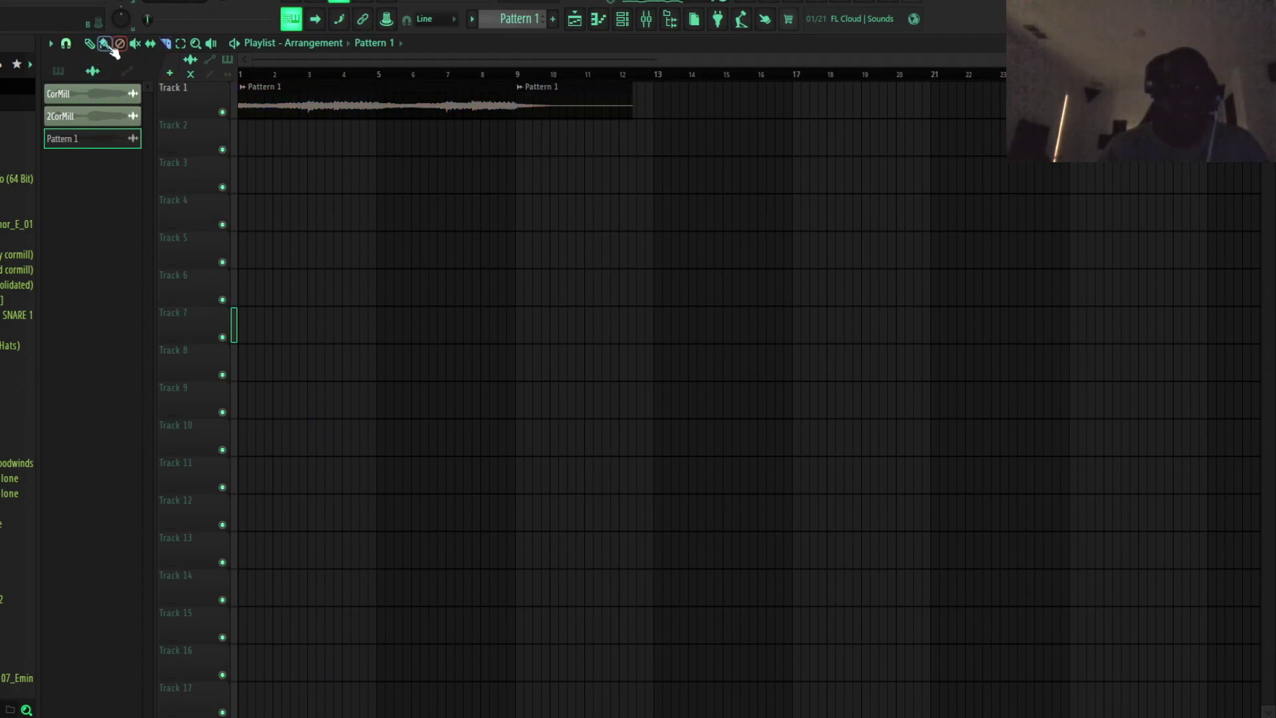
Show the unsorted channels in the channel rack and add a Fruity Slicer channel
{"action": "left_click", "coordinate": [622, 22]}
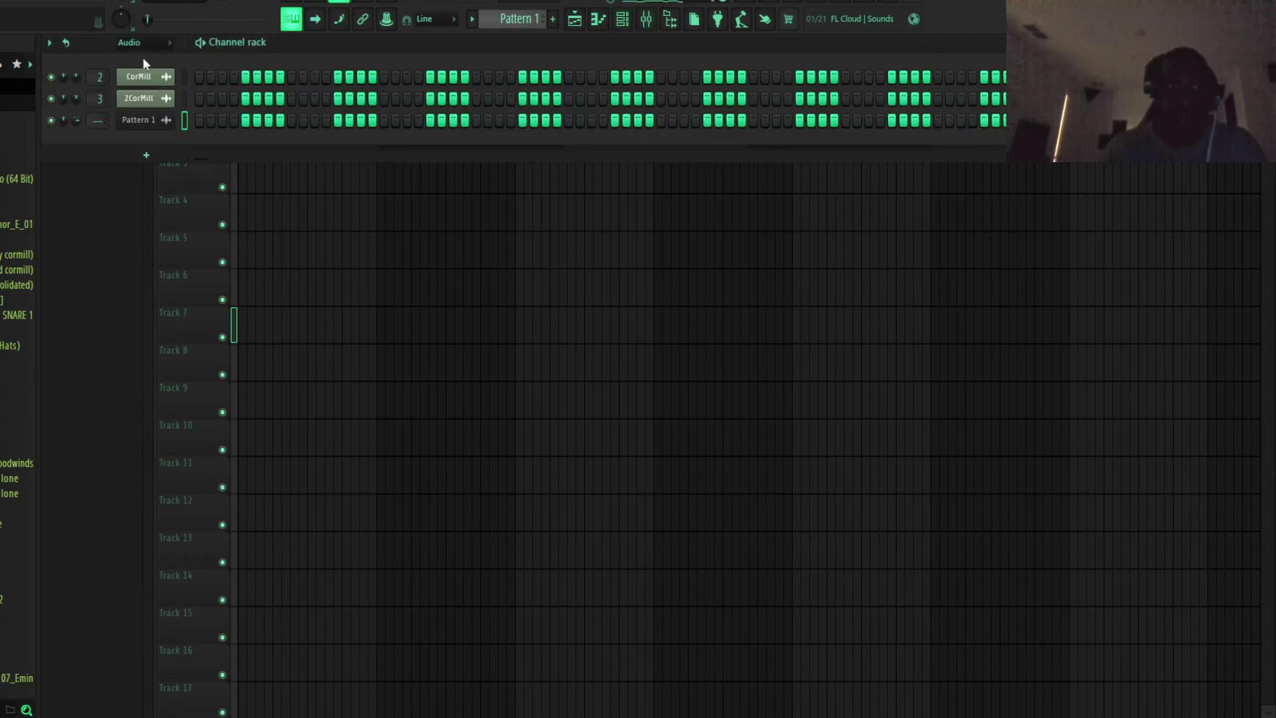
{"action": "left_click", "coordinate": [153, 98]}
{"action": "left_click", "coordinate": [137, 171]}
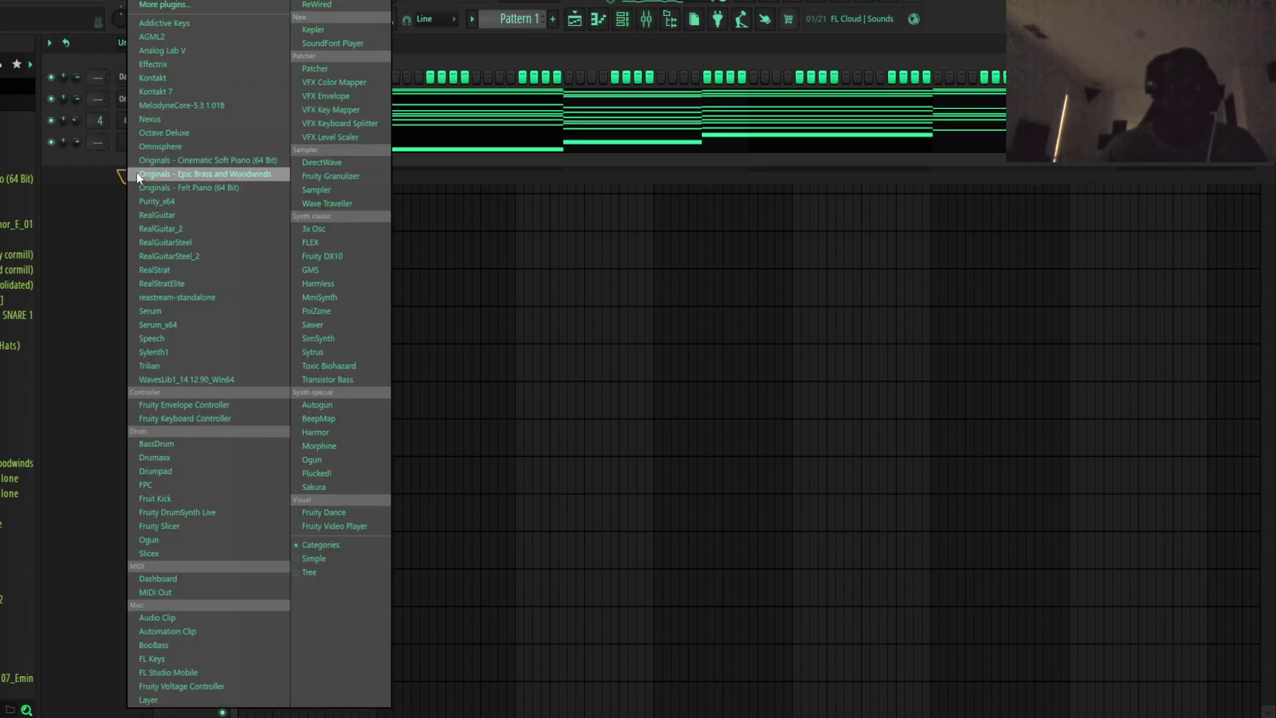
{"action": "left_click", "coordinate": [192, 532]}
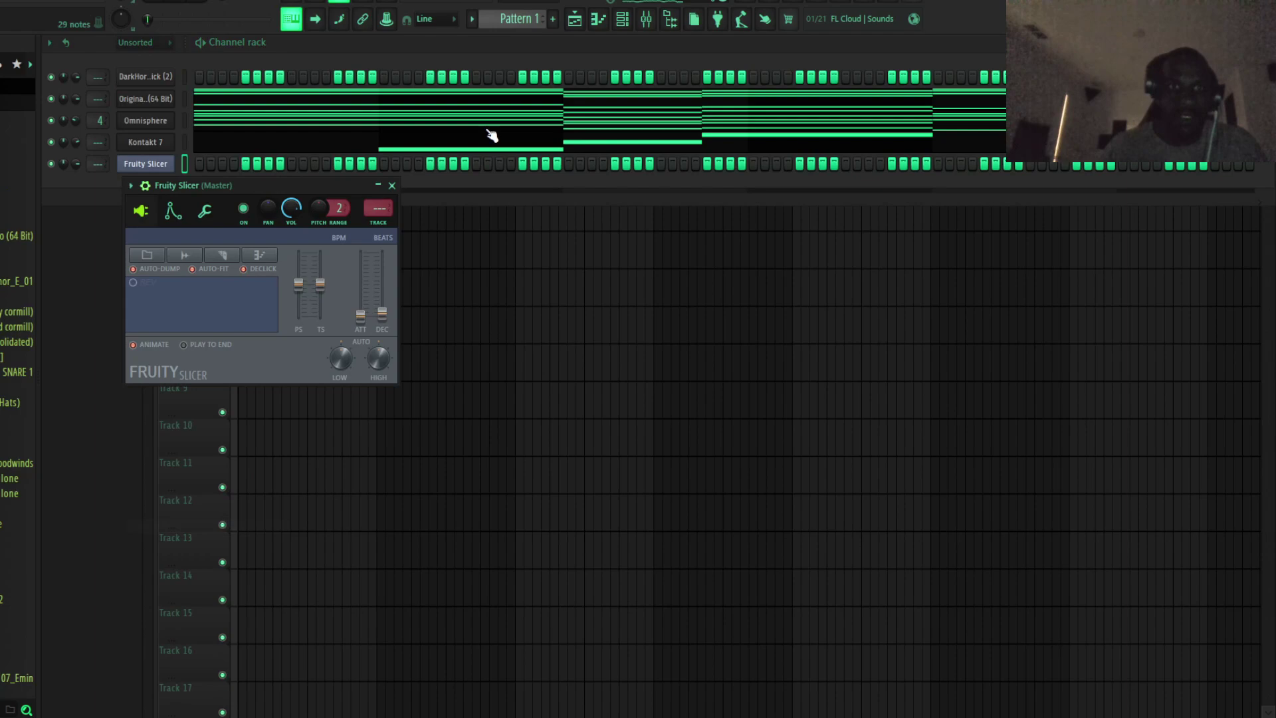
Create a new pattern named chops
{"action": "left_click", "coordinate": [552, 18]}
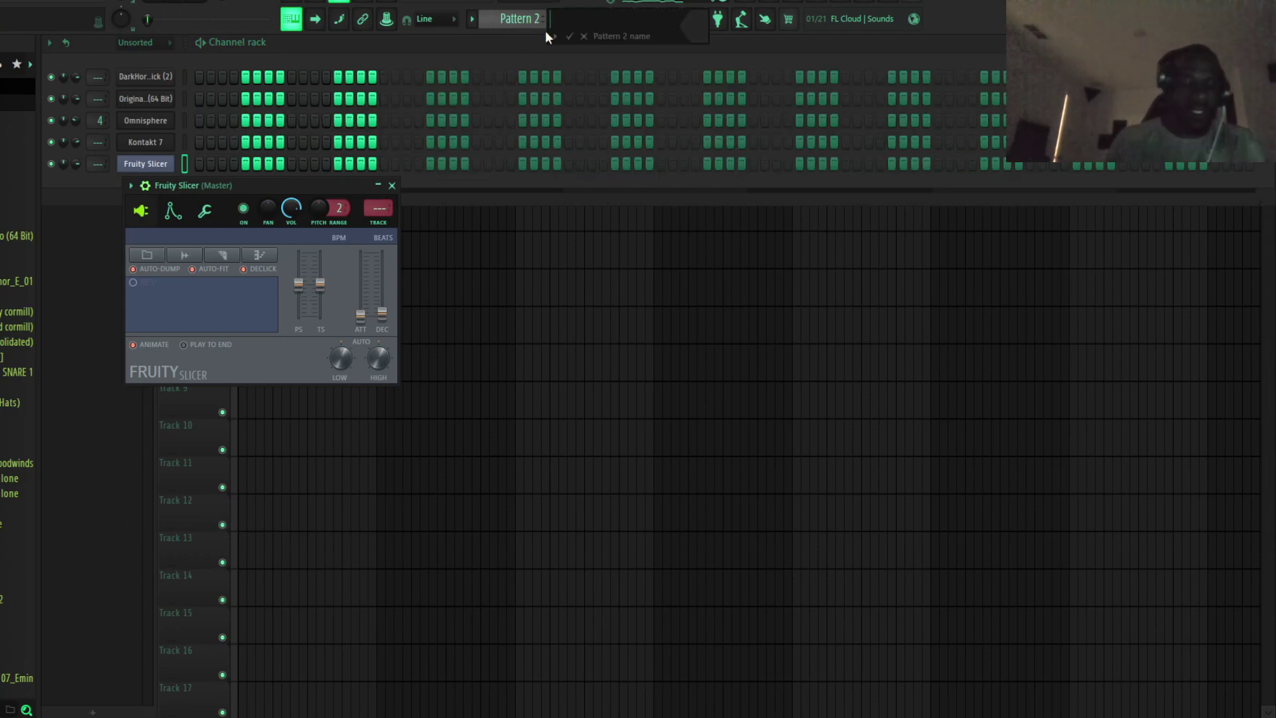
{"action": "type", "text": "chi"}
{"action": "key", "text": "BackSpace"}
{"action": "type", "text": "ops"}
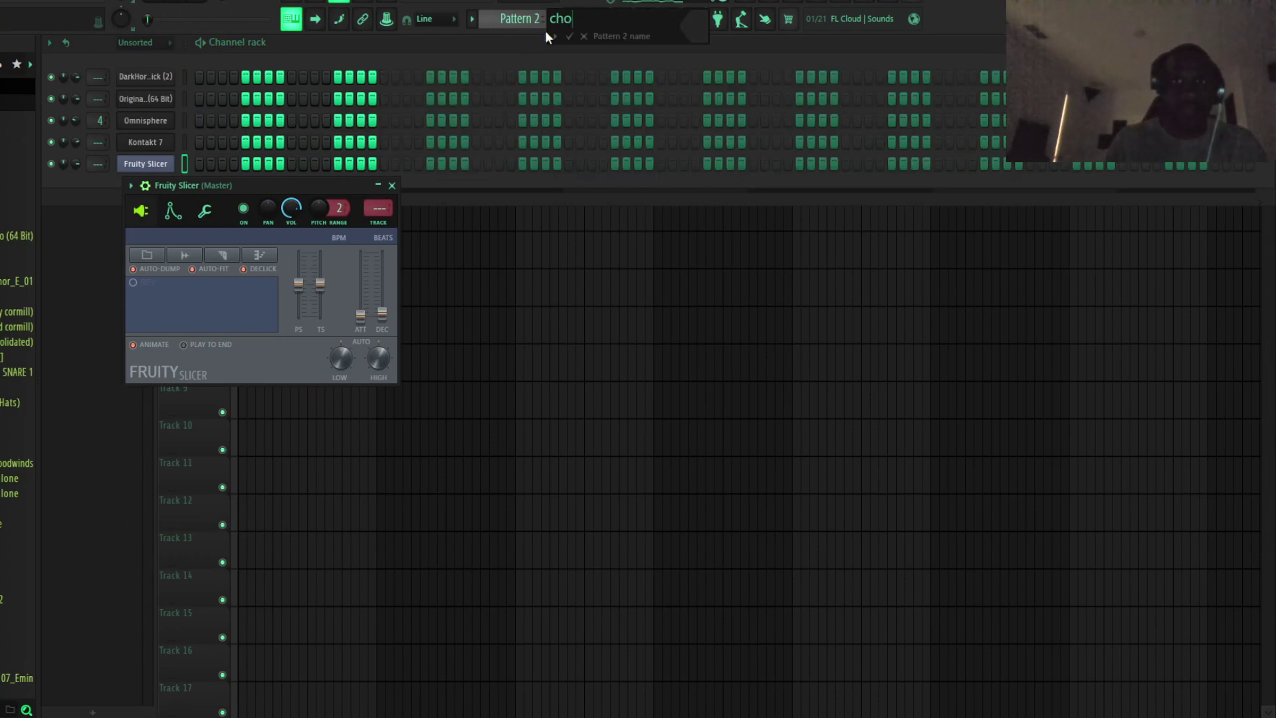
{"action": "key", "text": "Return"}
Open the Pattern 1 audio clip's settings and load its waveform into the Fruity Slicer channel
{"action": "left_click_drag", "start_coordinate": [270, 187], "coordinate": [601, 208]}
{"action": "double_click", "coordinate": [384, 111]}
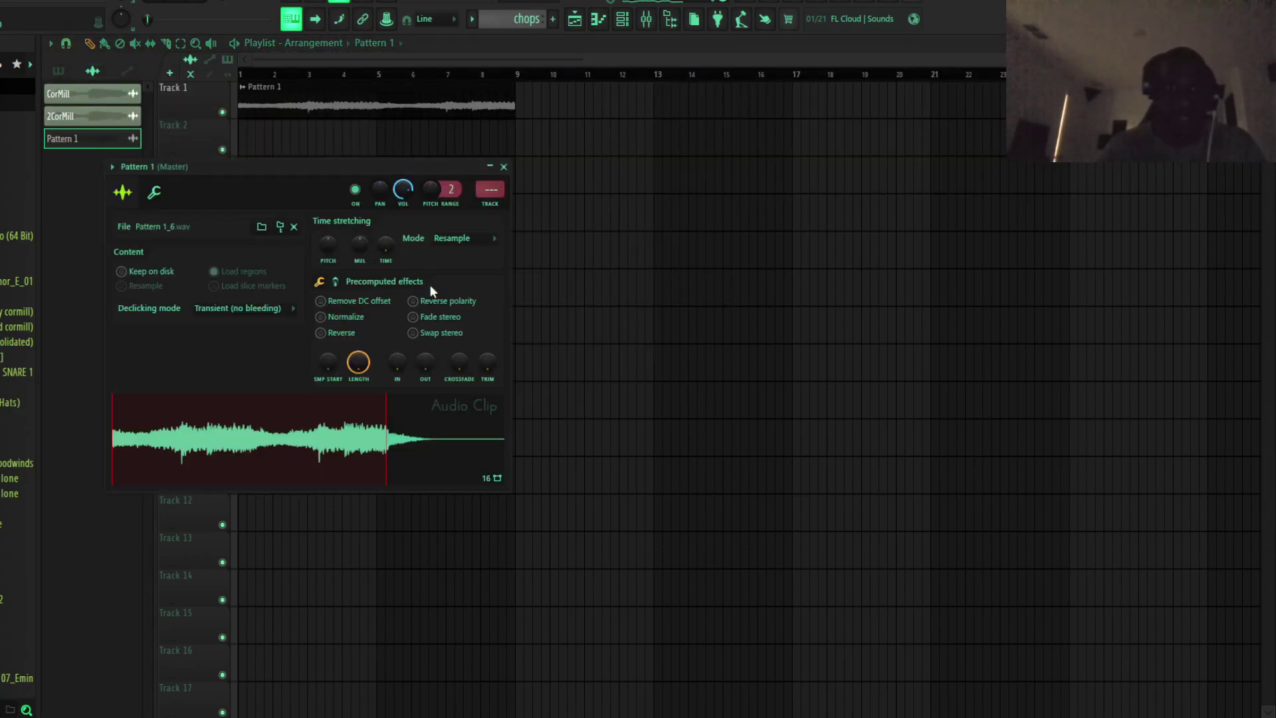
{"action": "left_click", "coordinate": [647, 20]}
{"action": "left_click", "coordinate": [648, 22]}
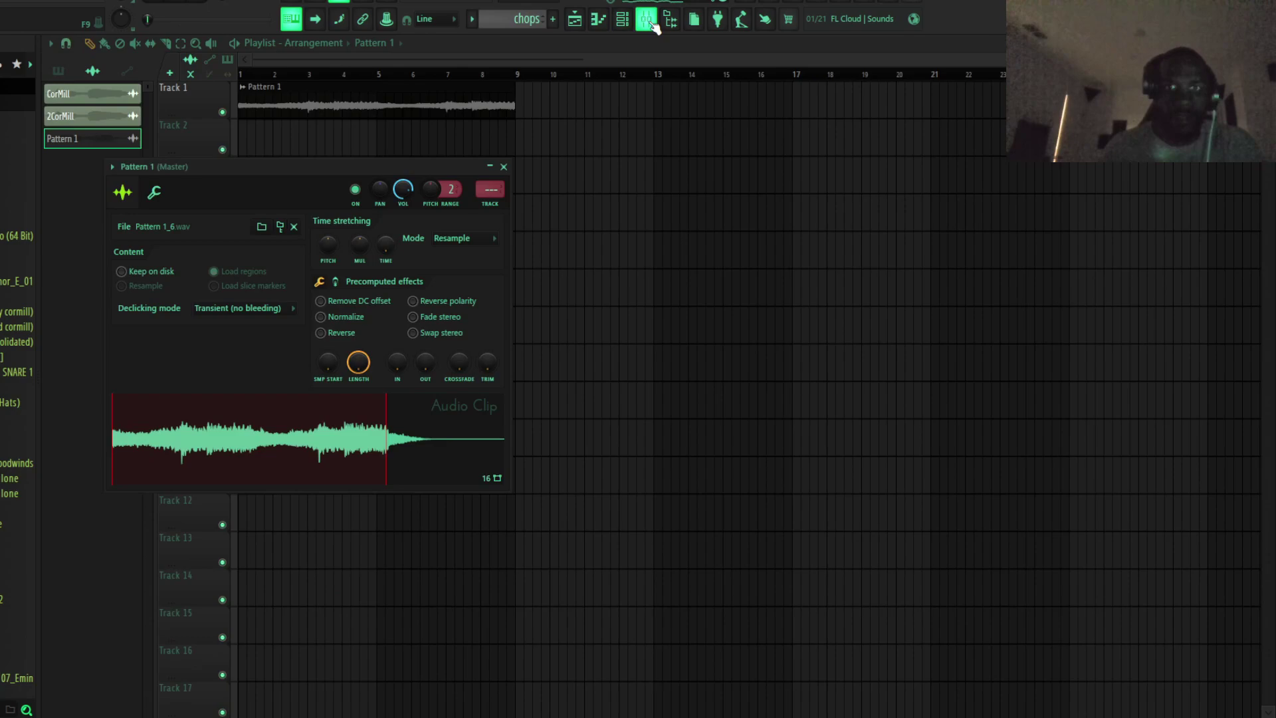
{"action": "left_click", "coordinate": [625, 26]}
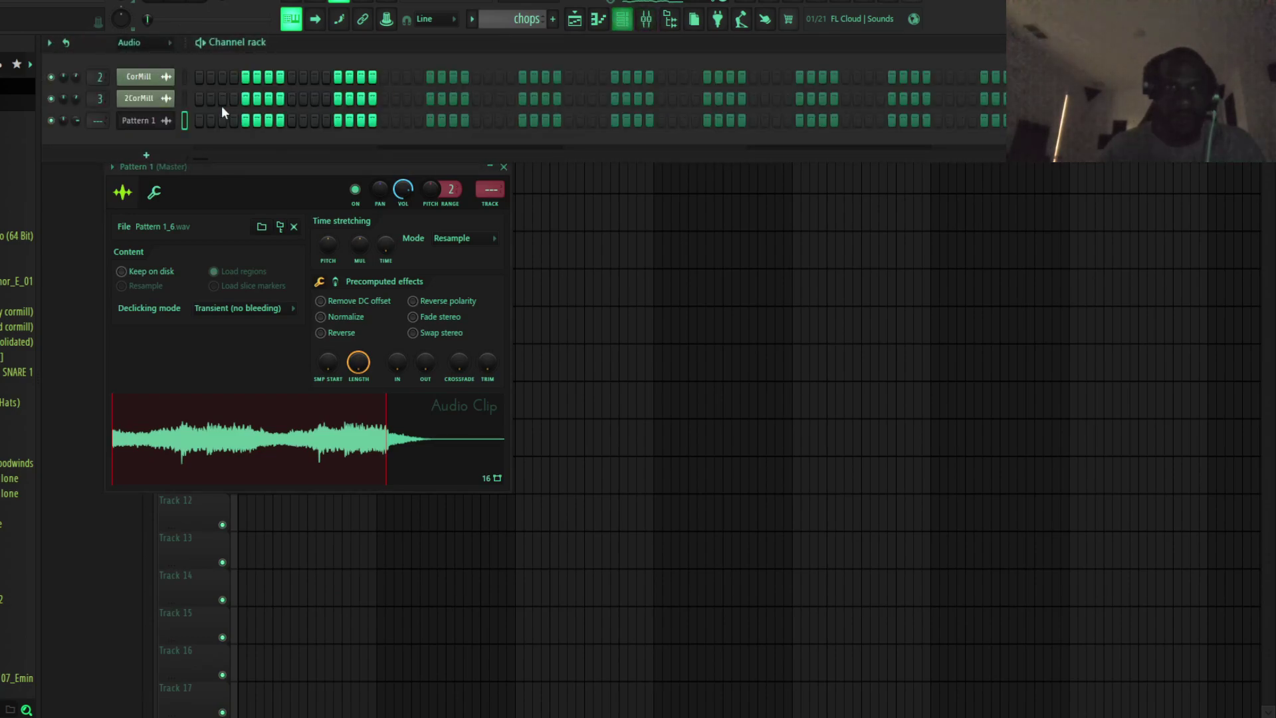
{"action": "left_click", "coordinate": [138, 90]}
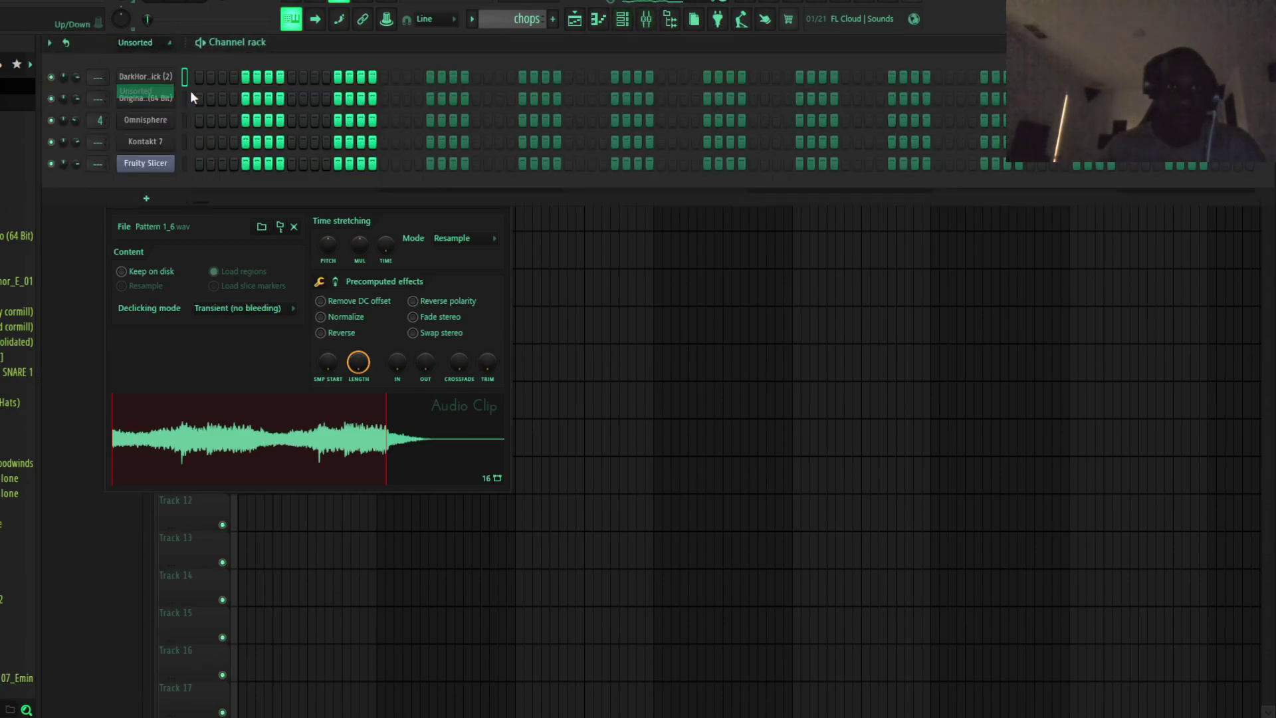
{"action": "left_click", "coordinate": [148, 167]}
{"action": "left_click_drag", "start_coordinate": [250, 470], "coordinate": [522, 326]}
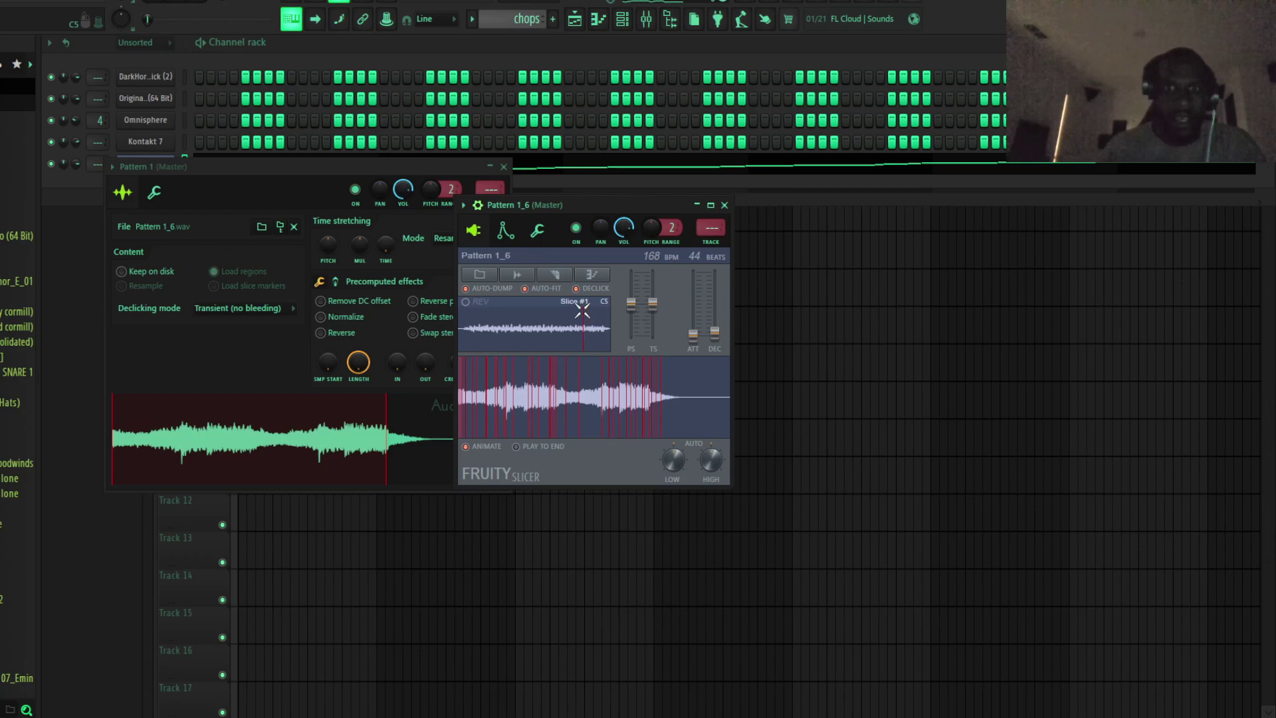
Slice the sample by beat, enable Play to End, raise the attack and decay, and play the slices in the channel's piano roll
{"action": "left_click", "coordinate": [554, 274]}
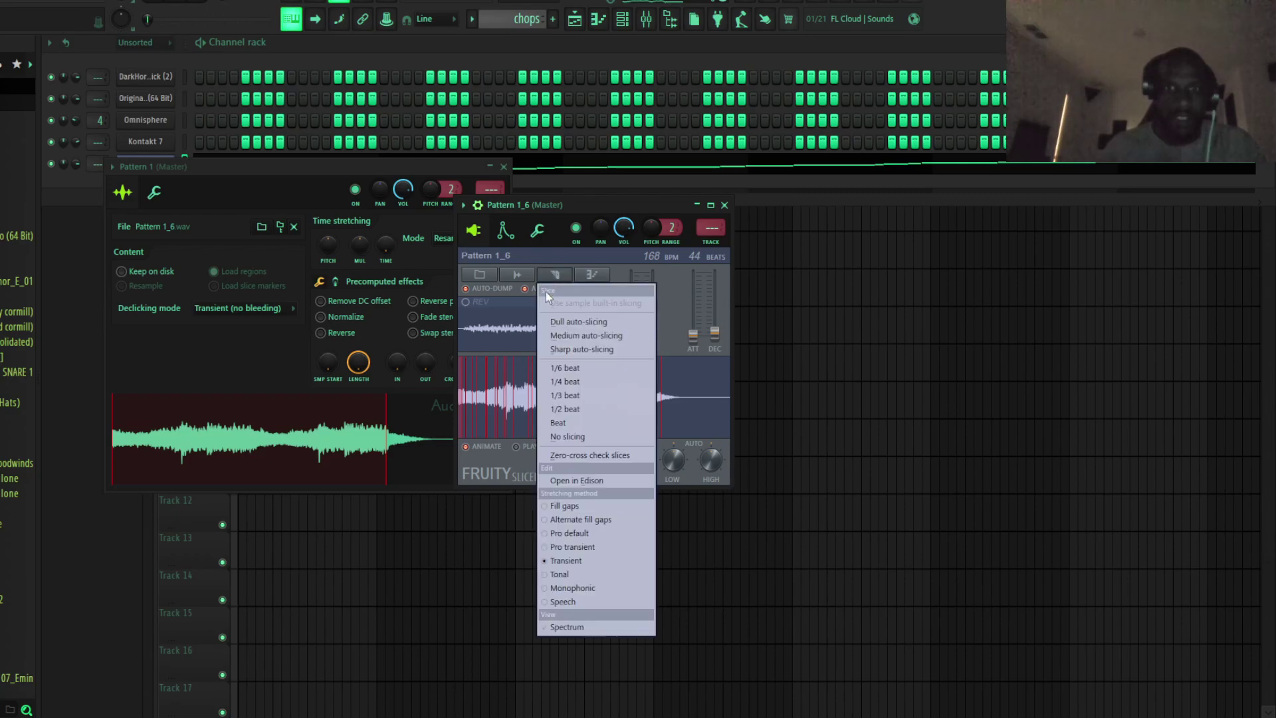
{"action": "left_click", "coordinate": [572, 423]}
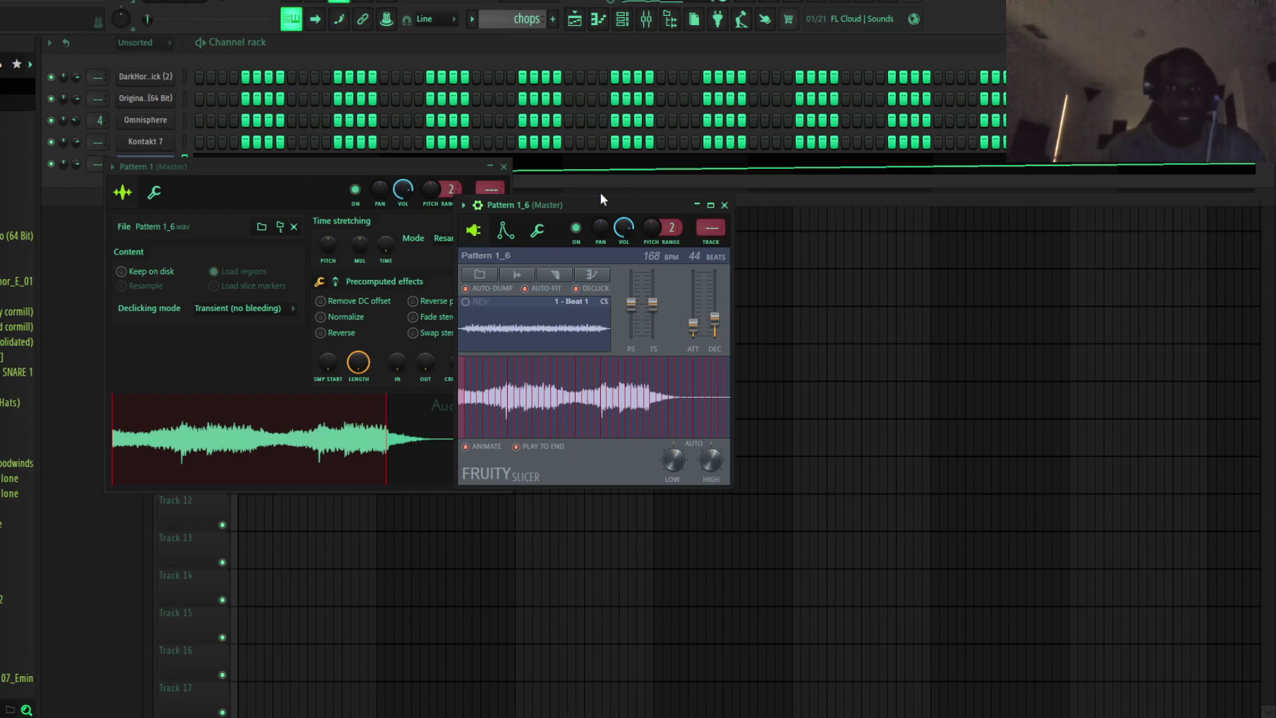
{"action": "left_click", "coordinate": [180, 69]}
{"action": "left_click", "coordinate": [255, 165]}
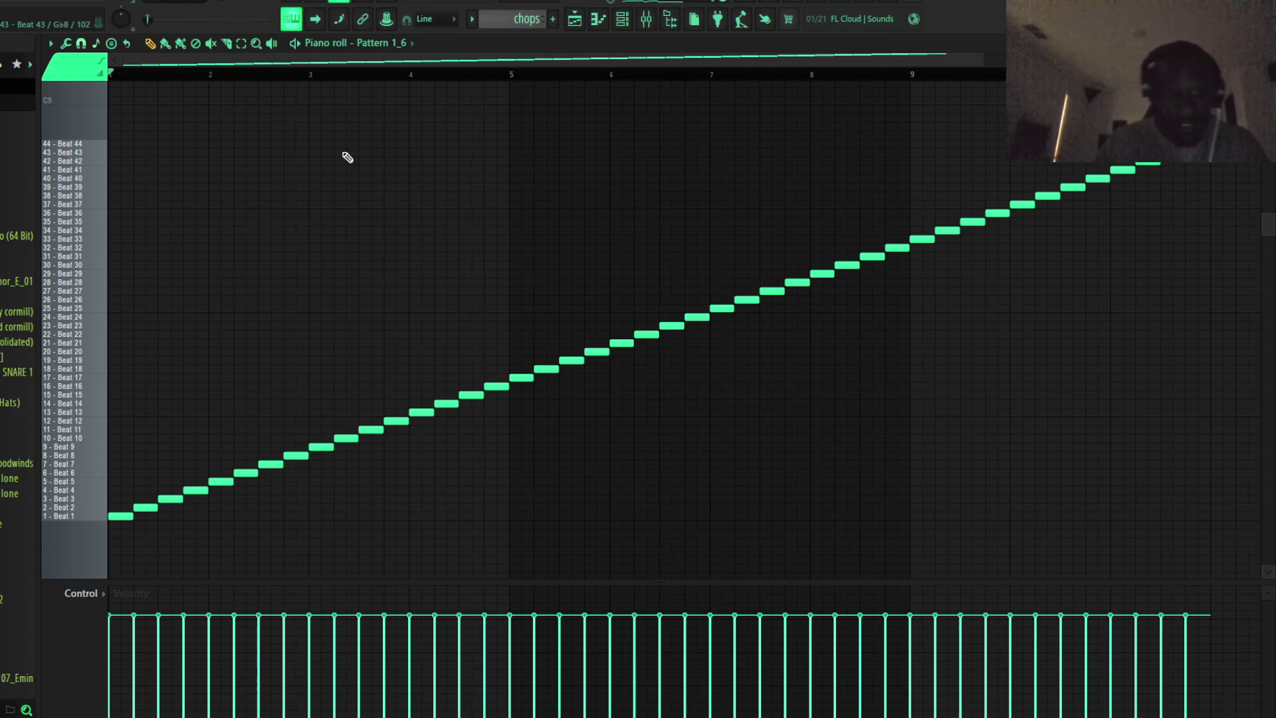
{"action": "key", "text": "space"}
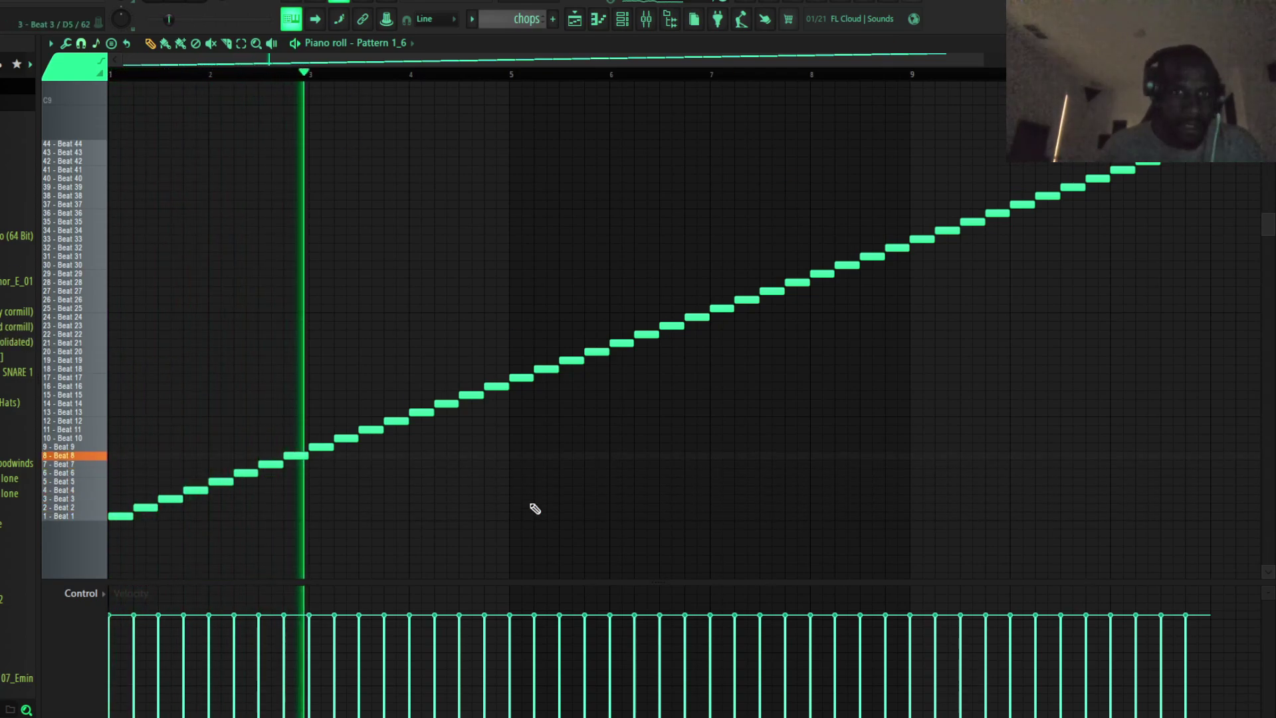
Replace the slice notes with one-beat notes: Beat 12 in bars 1–2, Beat 19 in 3–4, Beat 7 in 5–6, Beat 25 in 7–8, and play them
{"action": "scroll", "coordinate": [533, 507], "scroll_direction": "down", "scroll_amount": 1, "text": "ctrl"}
{"action": "scroll", "coordinate": [271, 459], "scroll_direction": "down", "scroll_amount": 3}
{"action": "key", "text": "ctrl+a"}
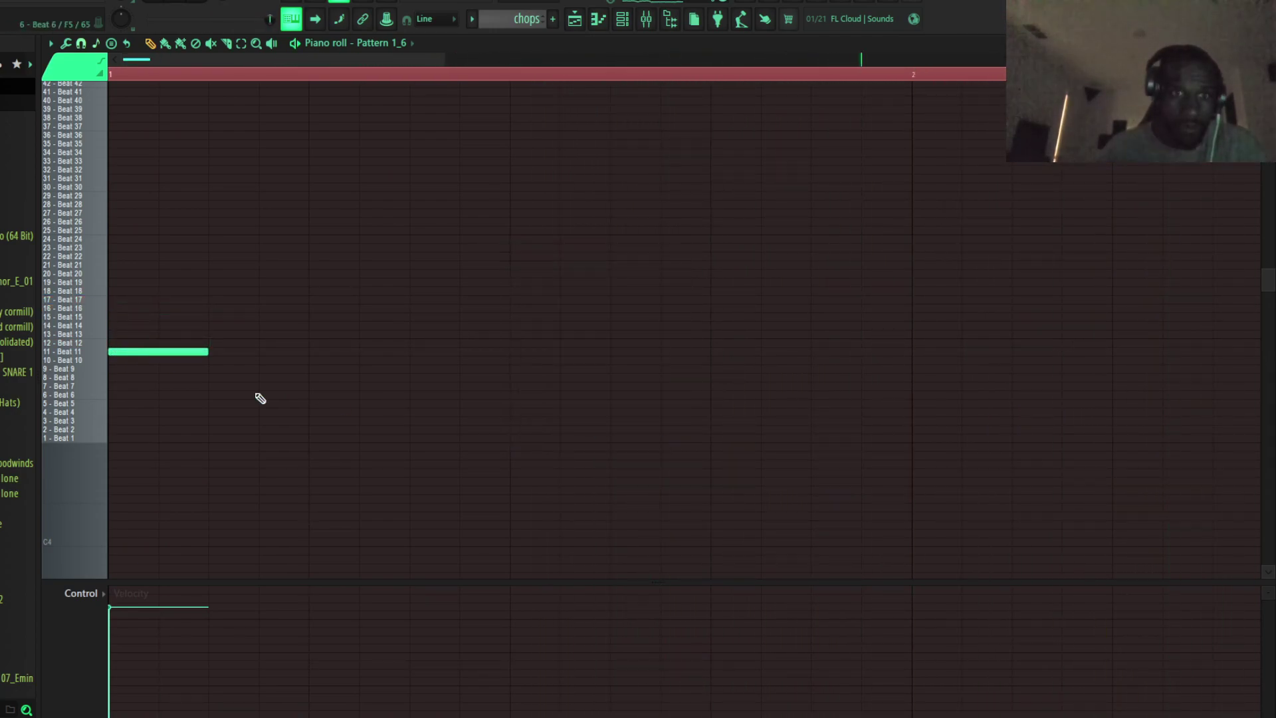
{"action": "left_click_drag", "start_coordinate": [186, 353], "coordinate": [307, 346]}
{"action": "left_click", "coordinate": [312, 345]}
{"action": "key", "text": "space"}
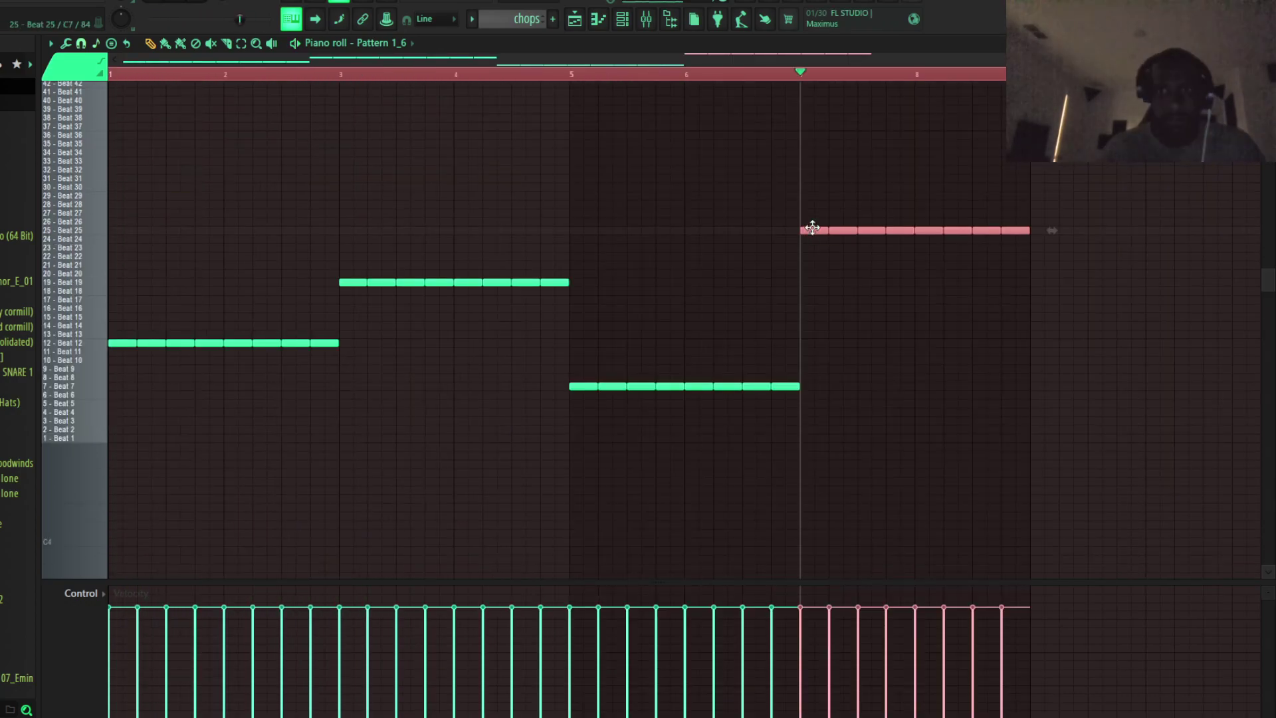
{"action": "key", "text": "space"}
{"action": "key", "text": "space"}
{"action": "scroll", "coordinate": [290, 185], "scroll_direction": "down", "scroll_amount": 1}
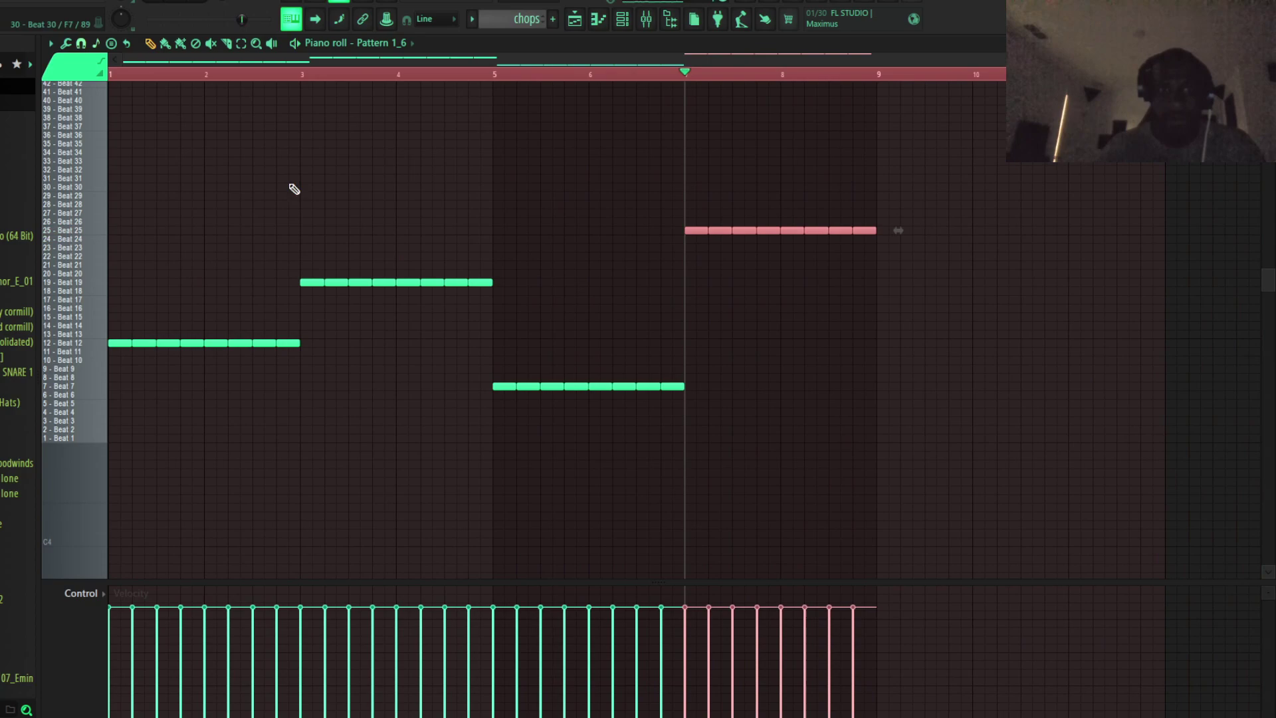
{"action": "left_click", "coordinate": [114, 75]}
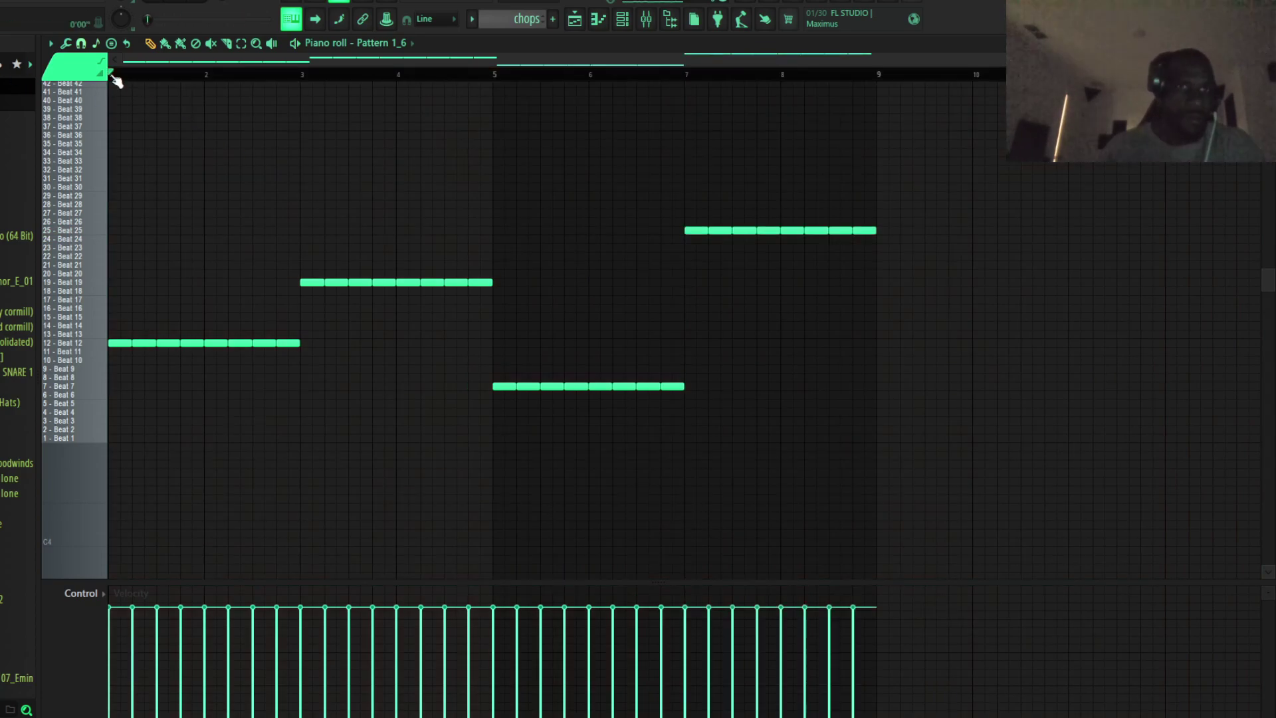
{"action": "key", "text": "space"}
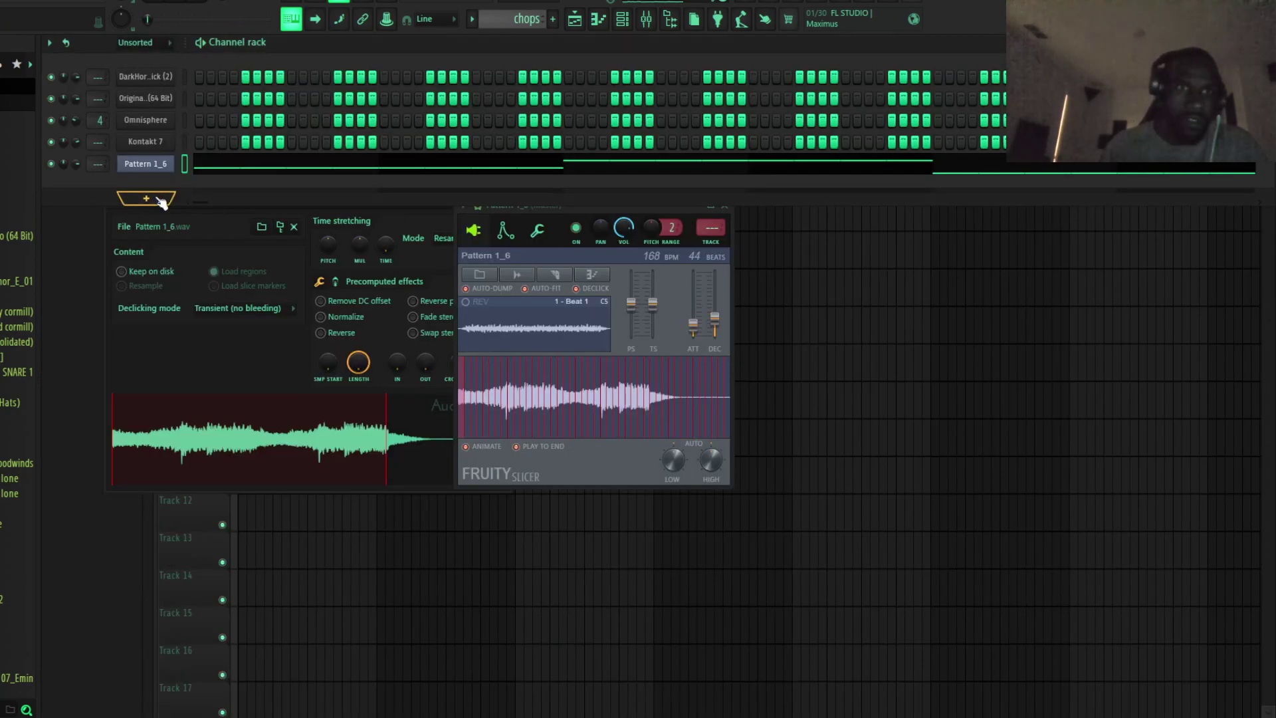
Add an Analog Lab V channel to the channel rack
{"action": "left_click", "coordinate": [161, 200]}
{"action": "left_click", "coordinate": [279, 51]}
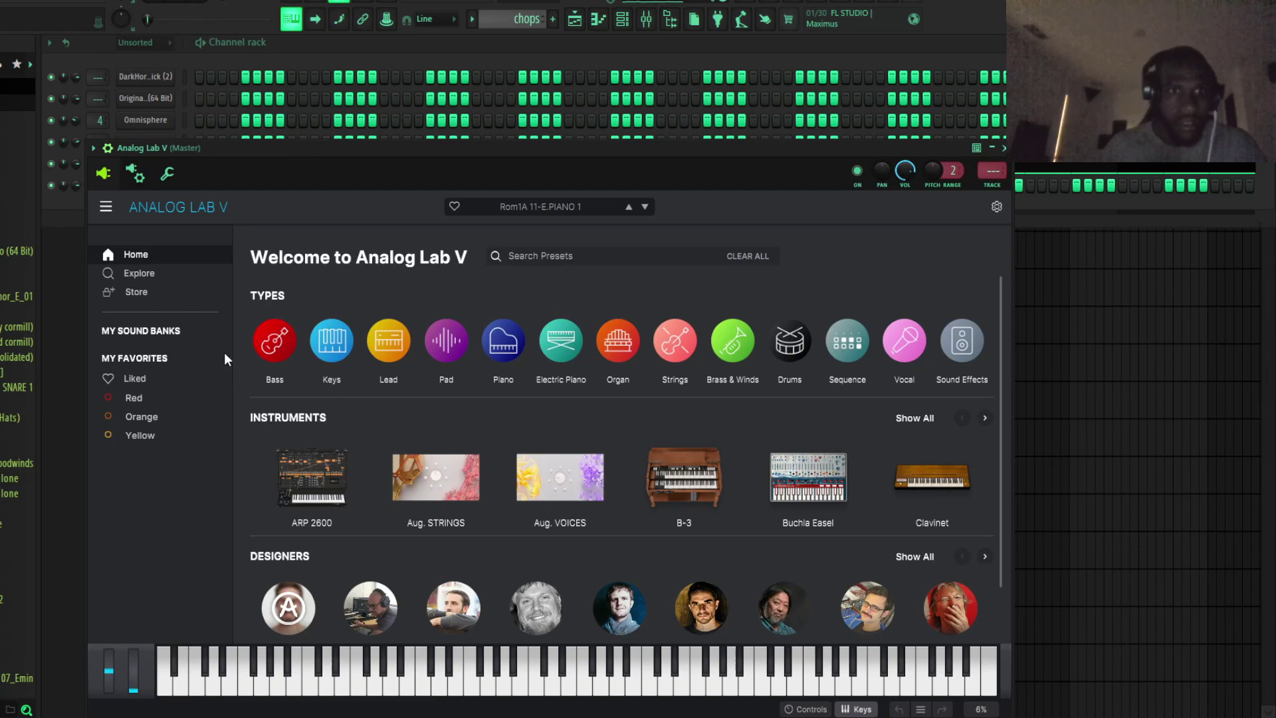
Load the Deep Shake bass preset from the Lo-fi Cartridge Vol 2 bank, with the presets sorted by type
{"action": "left_click", "coordinate": [159, 330]}
{"action": "left_click", "coordinate": [450, 342]}
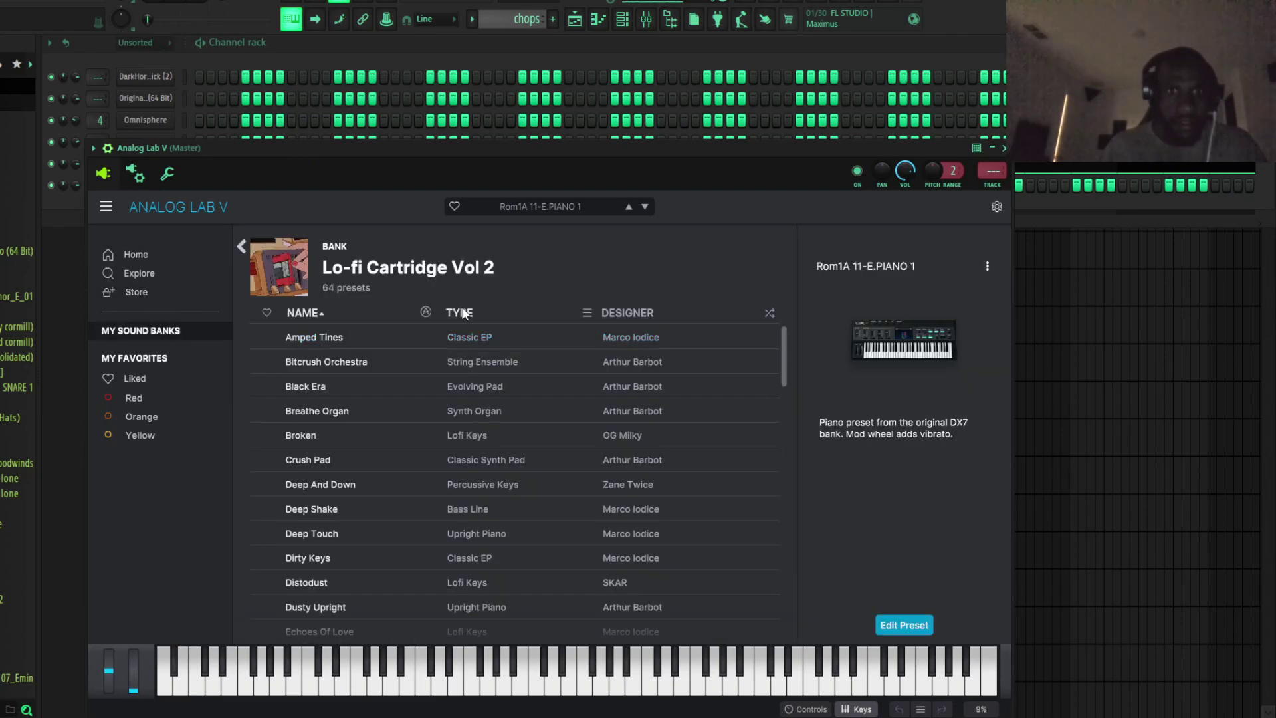
{"action": "left_click", "coordinate": [463, 313]}
{"action": "left_click", "coordinate": [474, 337]}
{"action": "left_click", "coordinate": [1078, 205]}
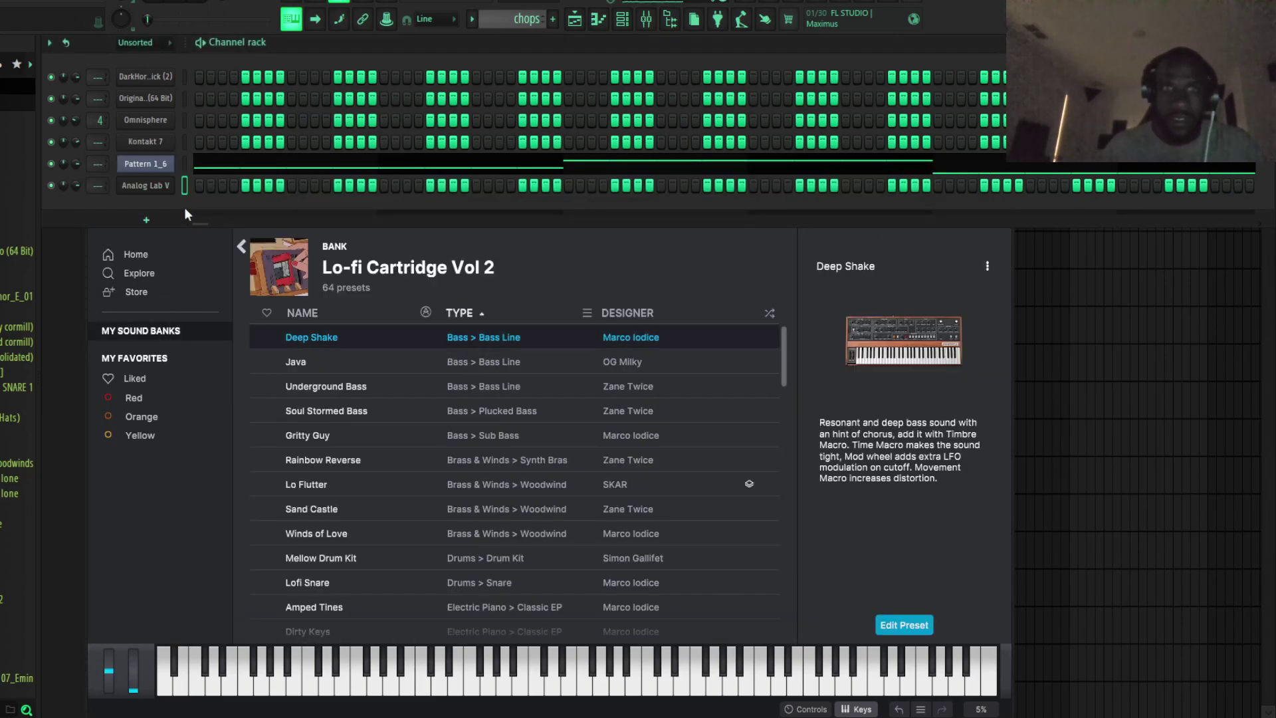
Draw two-bar notes for Analog Lab V in the piano roll: B5 at bar 1, A♭5 at bar 3, E♭6 at bar 5, D♭6 at bar 7
{"action": "right_click", "coordinate": [172, 178]}
{"action": "left_click", "coordinate": [192, 188]}
{"action": "scroll", "coordinate": [199, 288], "scroll_direction": "down", "scroll_amount": 2}
{"action": "scroll", "coordinate": [130, 263], "scroll_direction": "up", "scroll_amount": 3}
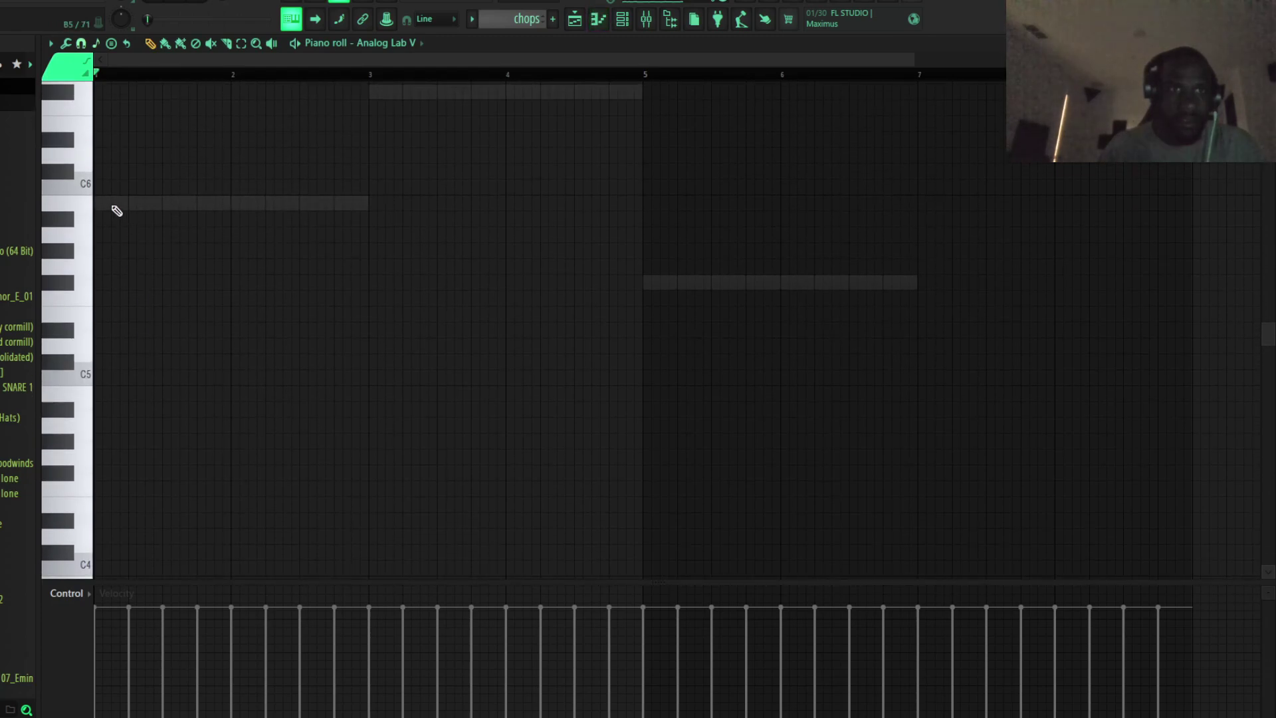
{"action": "left_click_drag", "start_coordinate": [127, 203], "coordinate": [392, 216]}
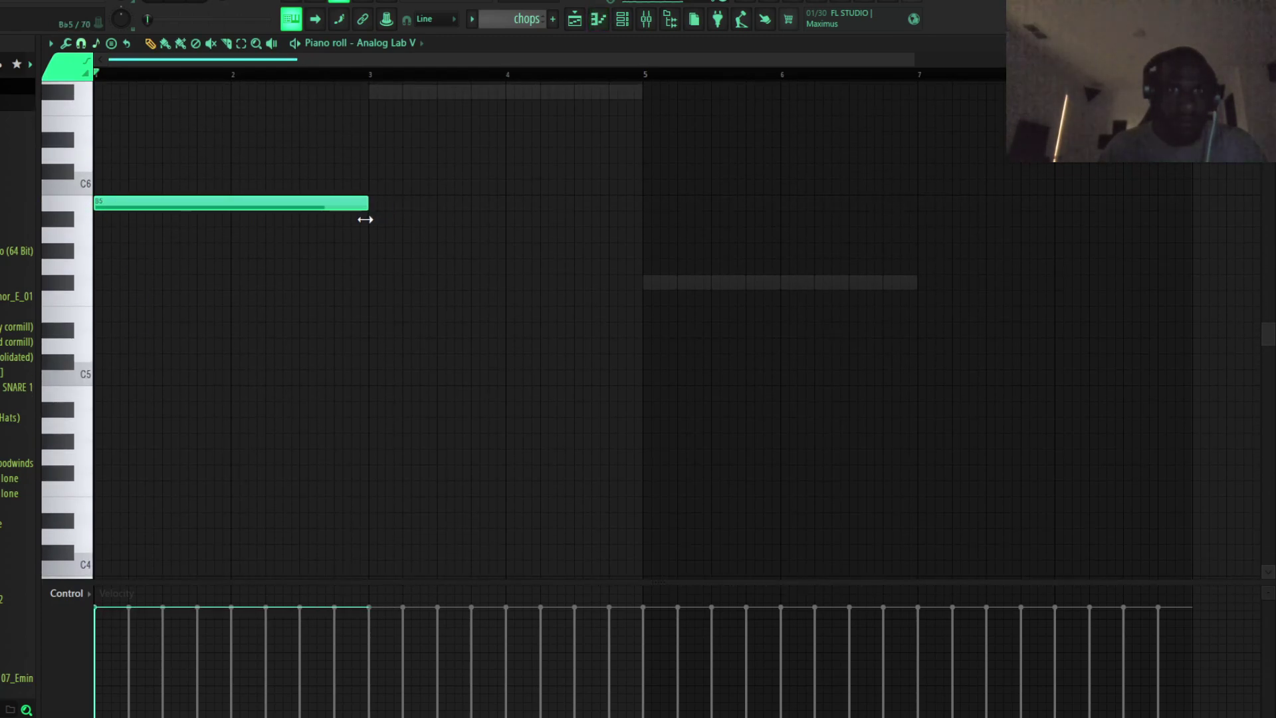
{"action": "left_click", "coordinate": [365, 246]}
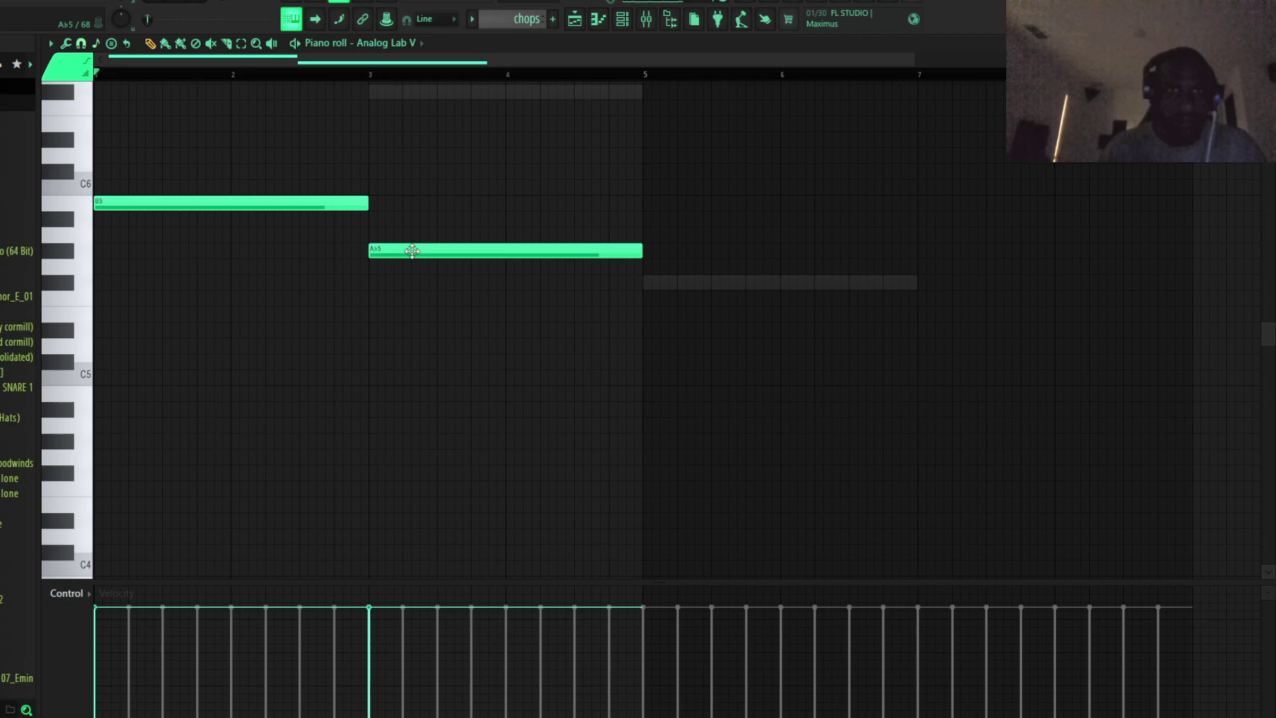
{"action": "left_click", "coordinate": [646, 187]}
{"action": "left_click", "coordinate": [646, 157]}
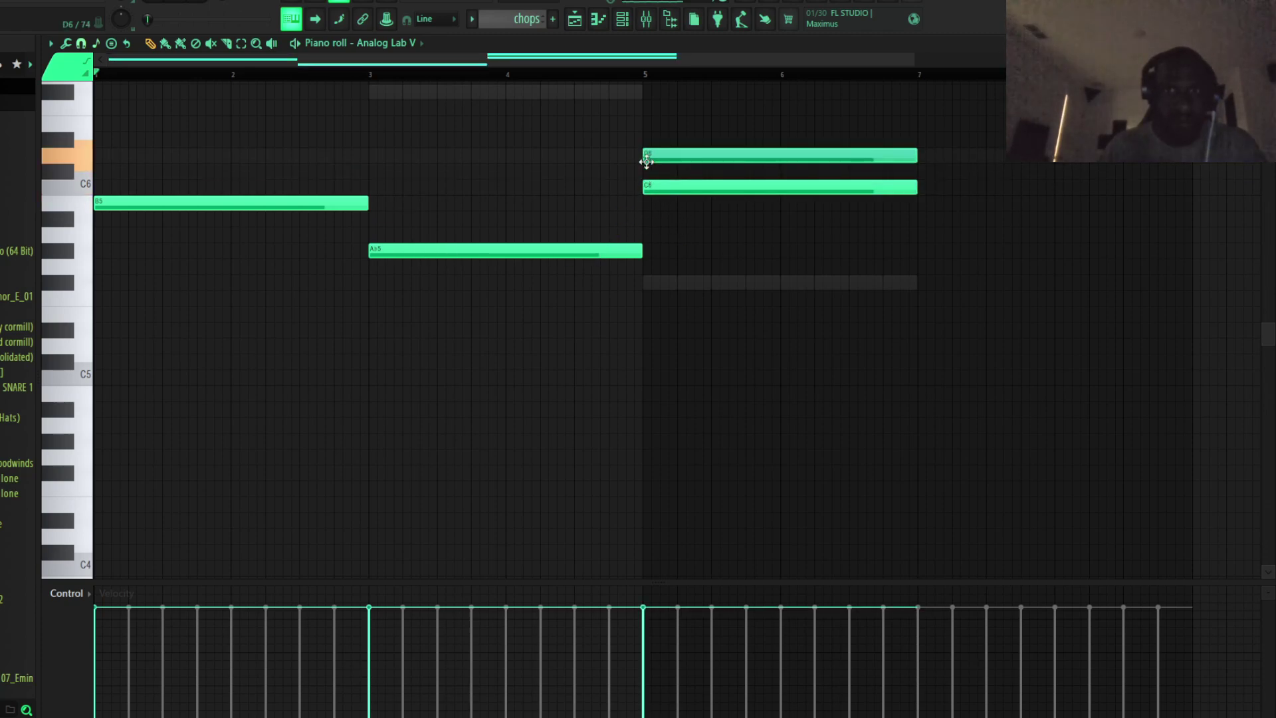
{"action": "left_click_drag", "start_coordinate": [649, 149], "coordinate": [649, 133]}
{"action": "right_click", "coordinate": [694, 191]}
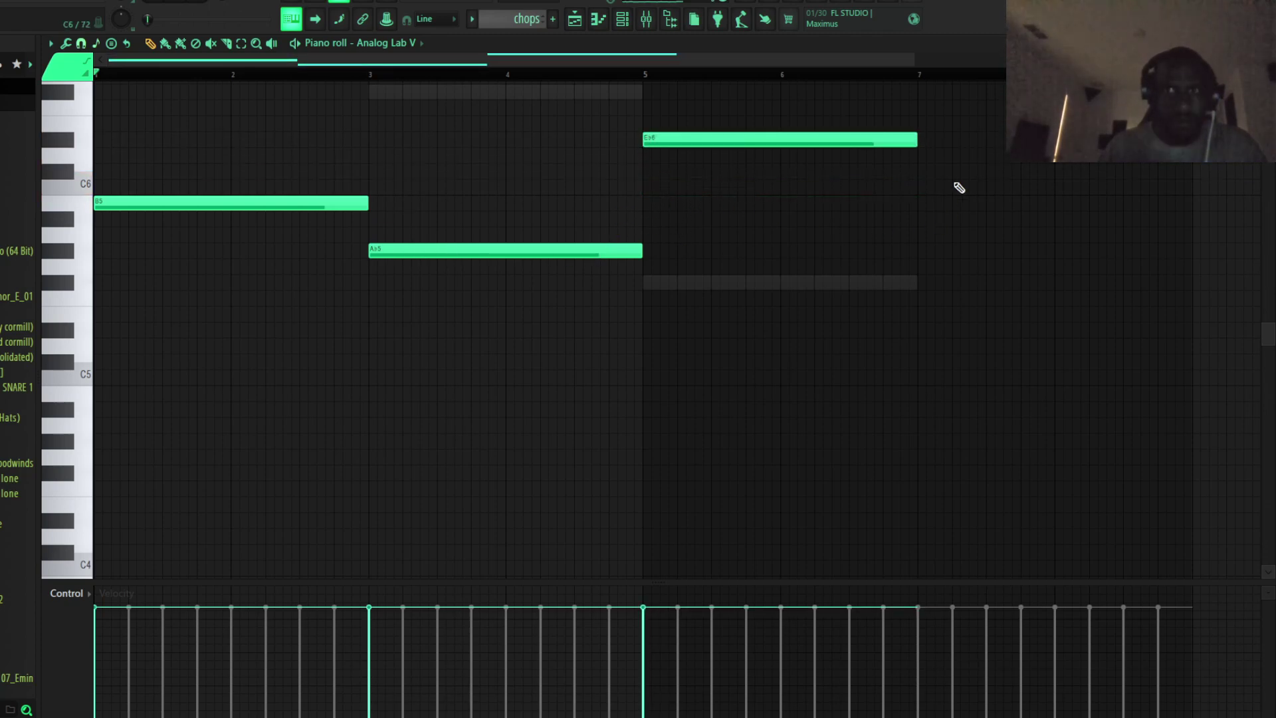
{"action": "scroll", "coordinate": [917, 180], "scroll_direction": "down", "scroll_amount": 2}
{"action": "left_click", "coordinate": [719, 172]}
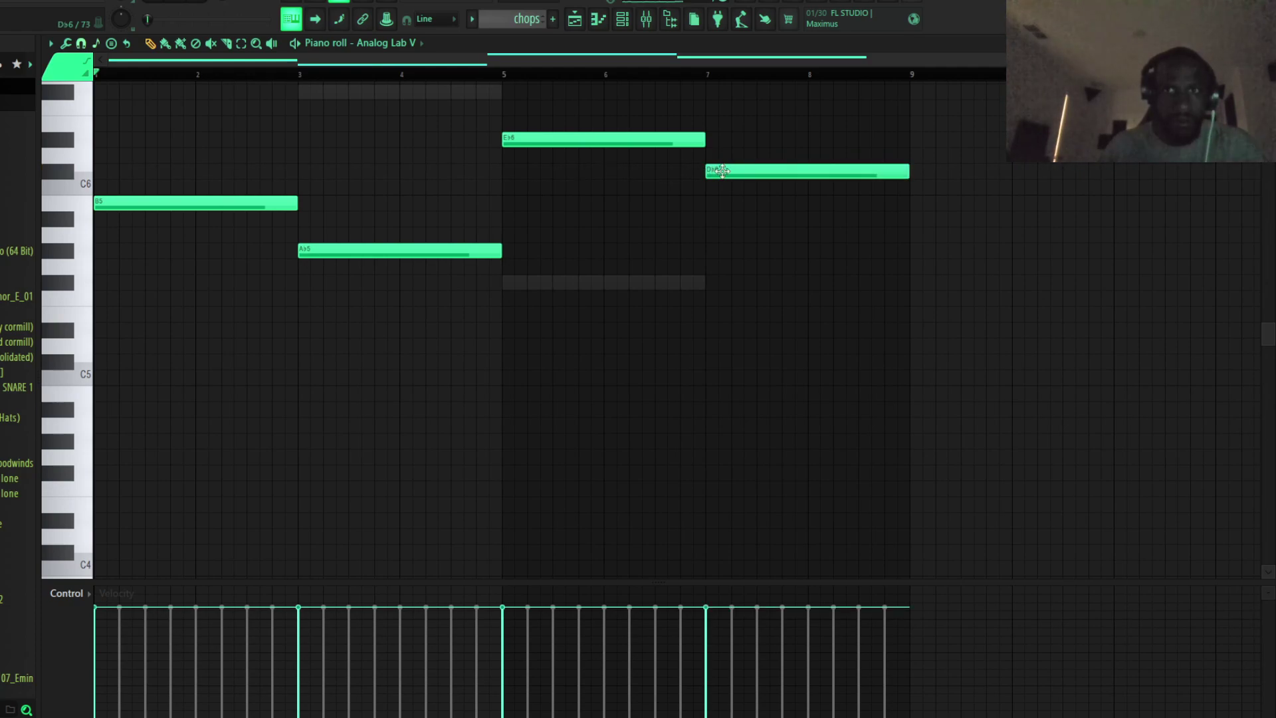
Transpose the four bass notes down two octaves and raise their velocity while playing the pattern
{"action": "key", "text": "ctrl+a"}
{"action": "key", "text": "ctrl+Down"}
{"action": "key", "text": "ctrl+Down"}
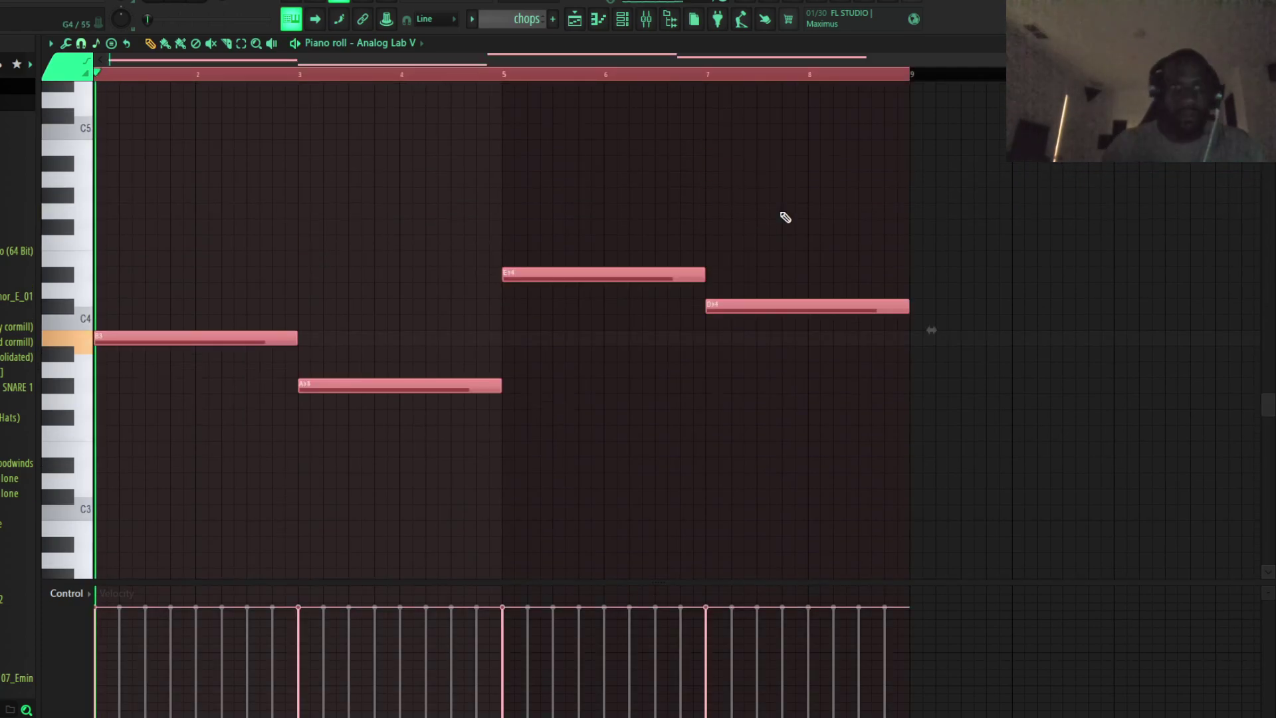
{"action": "key", "text": "space"}
{"action": "scroll", "coordinate": [1029, 319], "scroll_direction": "up", "scroll_amount": 1}
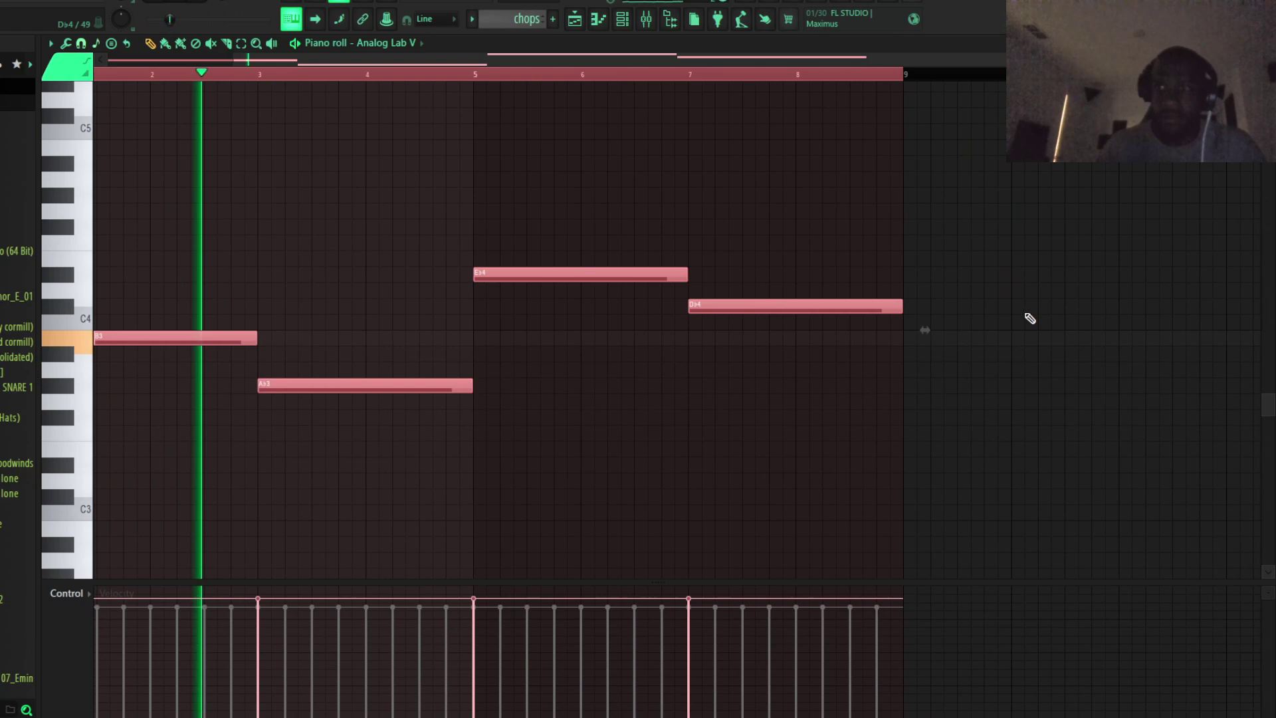
{"action": "scroll", "coordinate": [1030, 319], "scroll_direction": "up", "scroll_amount": 3}
{"action": "scroll", "coordinate": [997, 233], "scroll_direction": "down", "scroll_amount": 4}
{"action": "key", "text": "F7"}
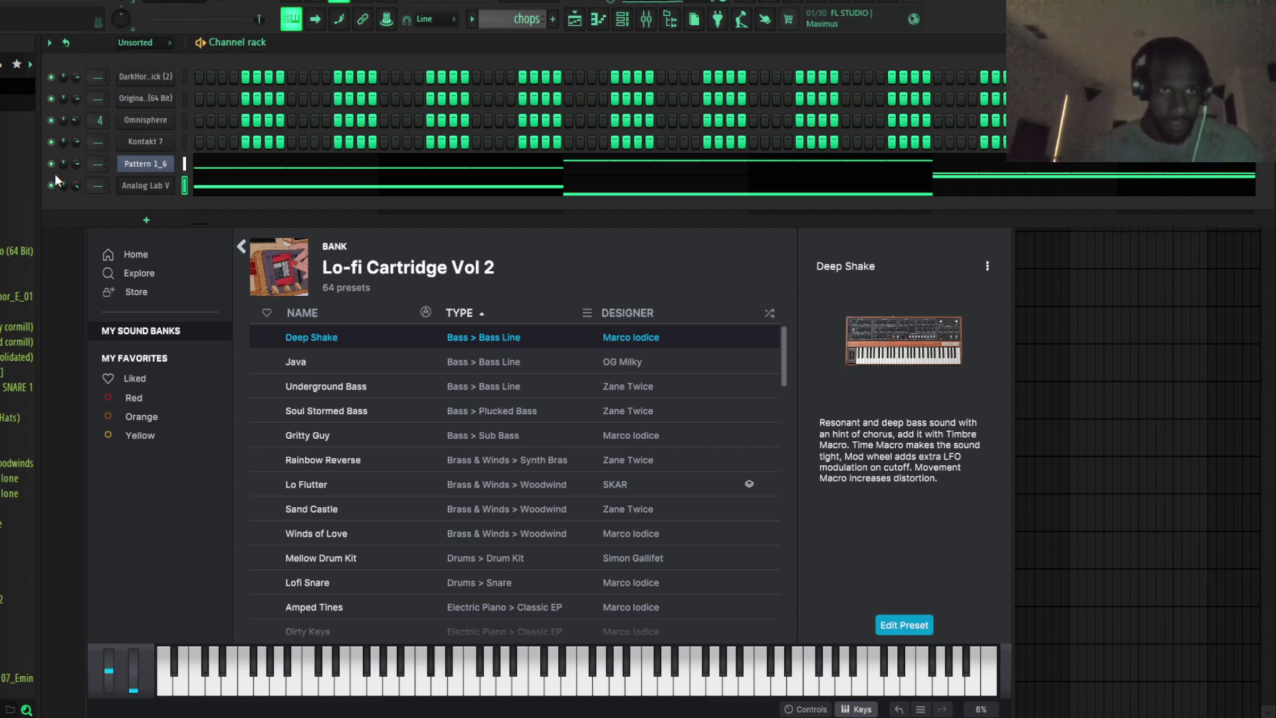
Route the Pattern 1_6 slicer channel to a free mixer track
{"action": "left_click", "coordinate": [143, 164]}
{"action": "left_click", "coordinate": [142, 165]}
{"action": "left_click", "coordinate": [463, 205]}
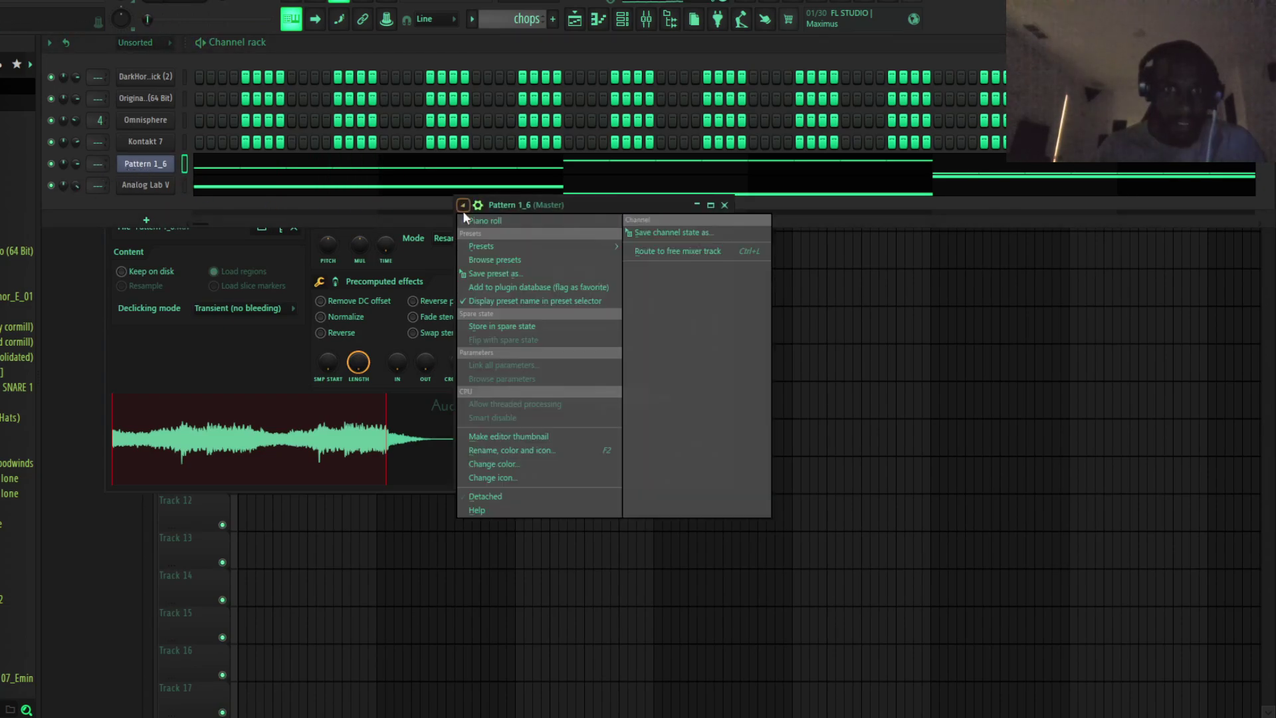
{"action": "left_click", "coordinate": [641, 252]}
Add Fruity Parametric EQ 2 to the Pattern 1_6 mixer track and cut its lows with band 1 as a steep high-pass
{"action": "left_click", "coordinate": [1121, 94]}
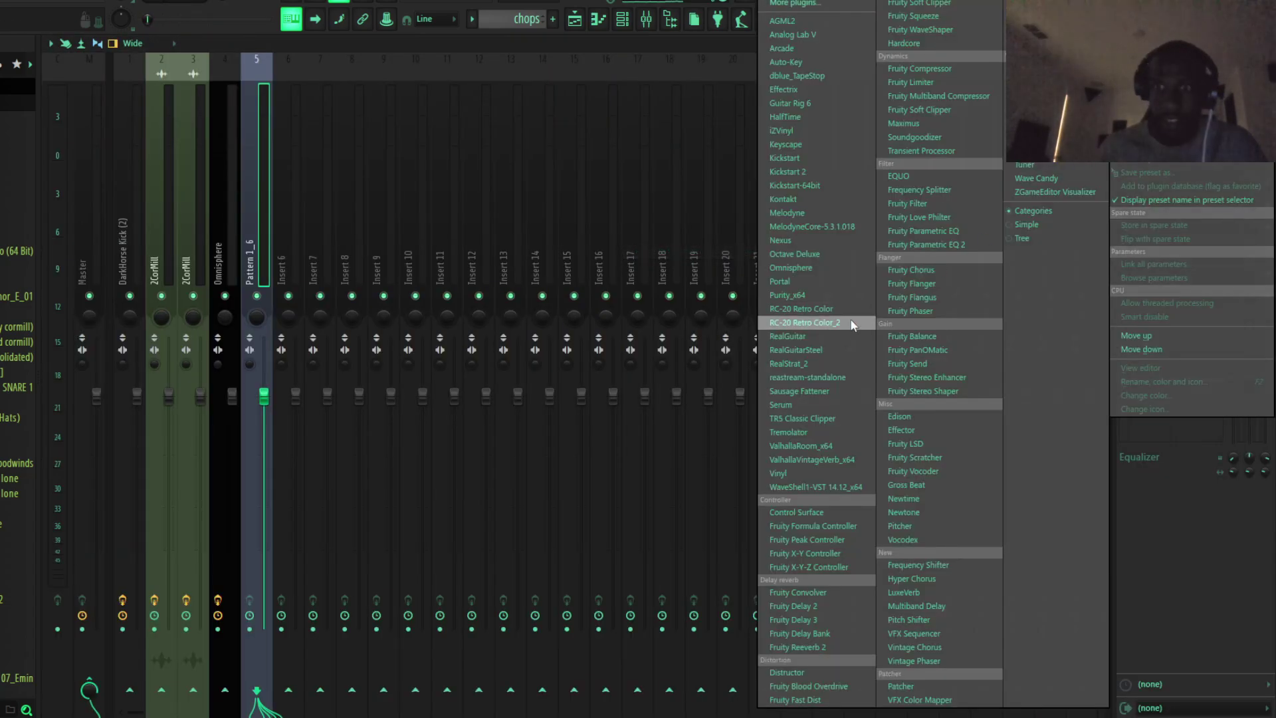
{"action": "left_click", "coordinate": [919, 244]}
{"action": "left_click_drag", "start_coordinate": [529, 200], "coordinate": [529, 202]}
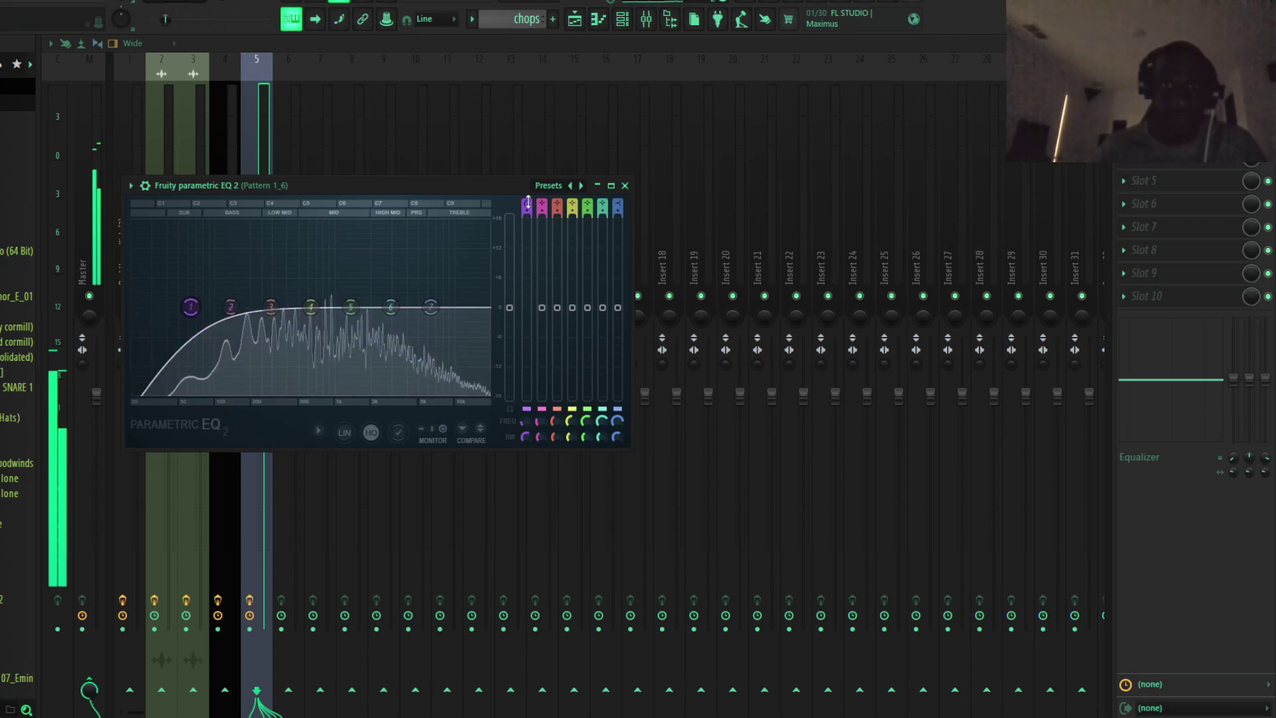
{"action": "left_click_drag", "start_coordinate": [189, 310], "coordinate": [224, 308]}
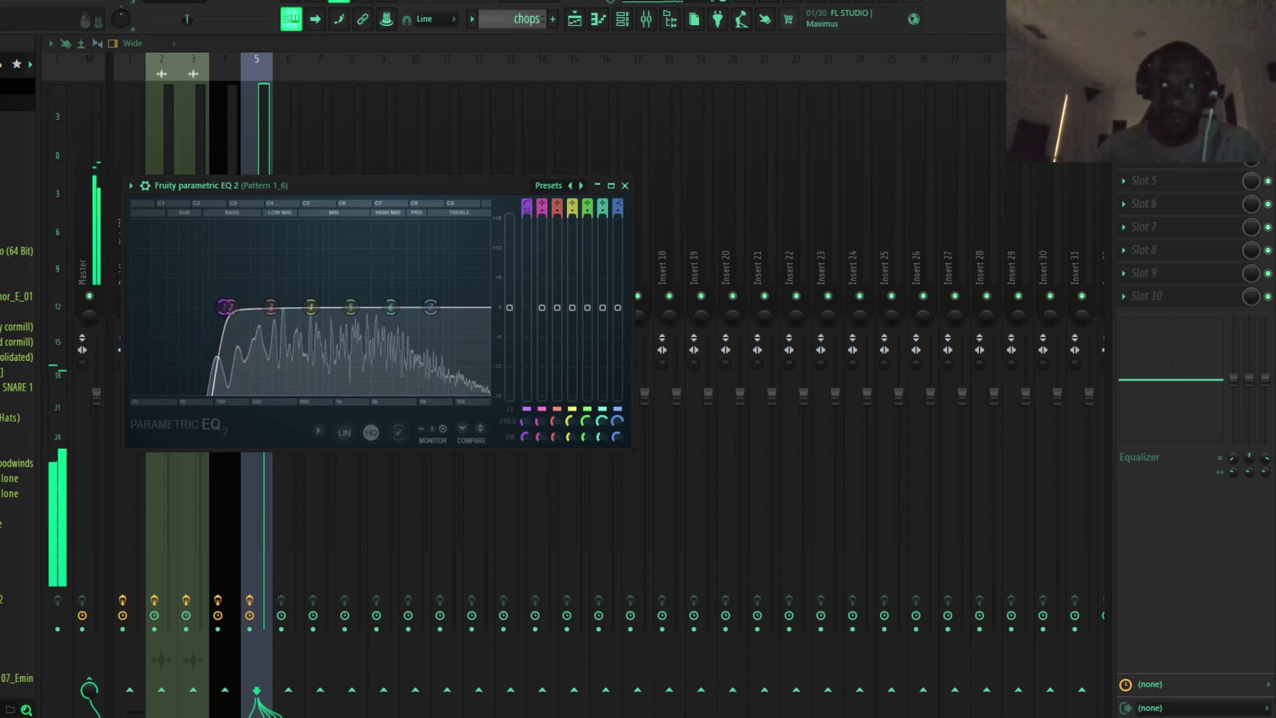
Add ValhallaVintageVerb to the Pattern 1_6 mixer track and set its mix to about 44.4 %
{"action": "left_click", "coordinate": [1124, 110]}
{"action": "left_click", "coordinate": [855, 460]}
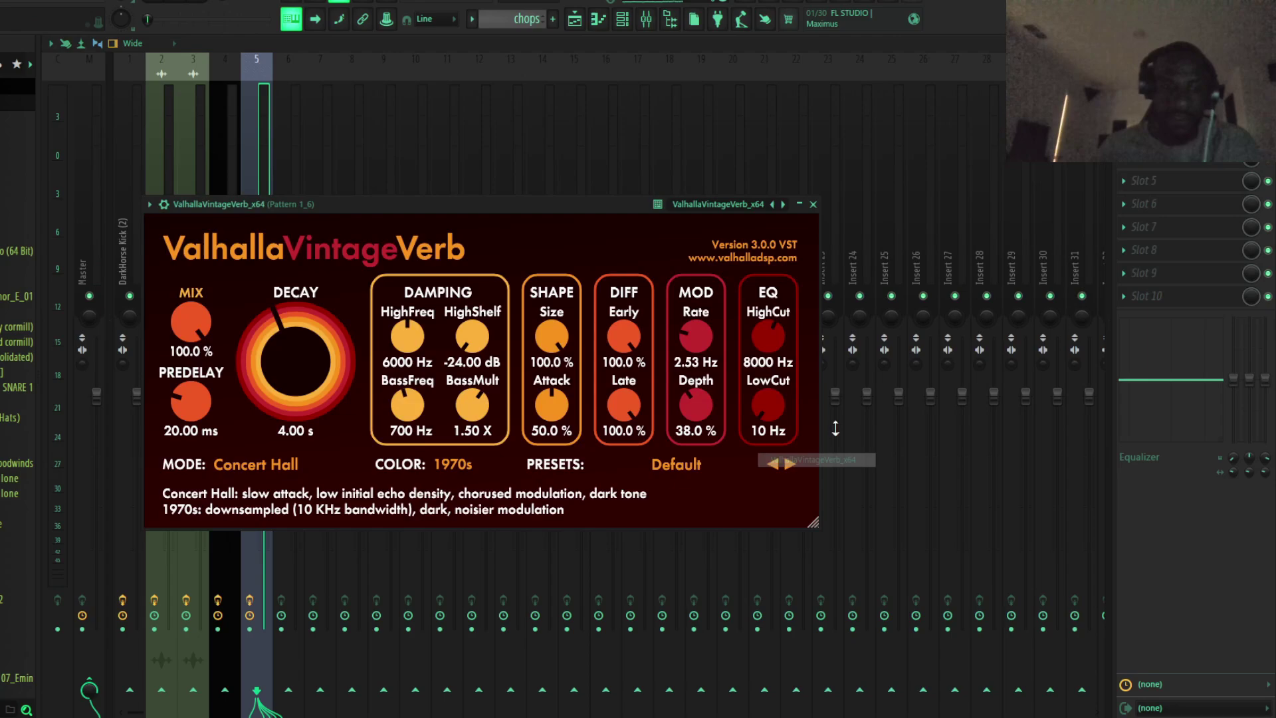
{"action": "left_click_drag", "start_coordinate": [178, 317], "coordinate": [166, 409]}
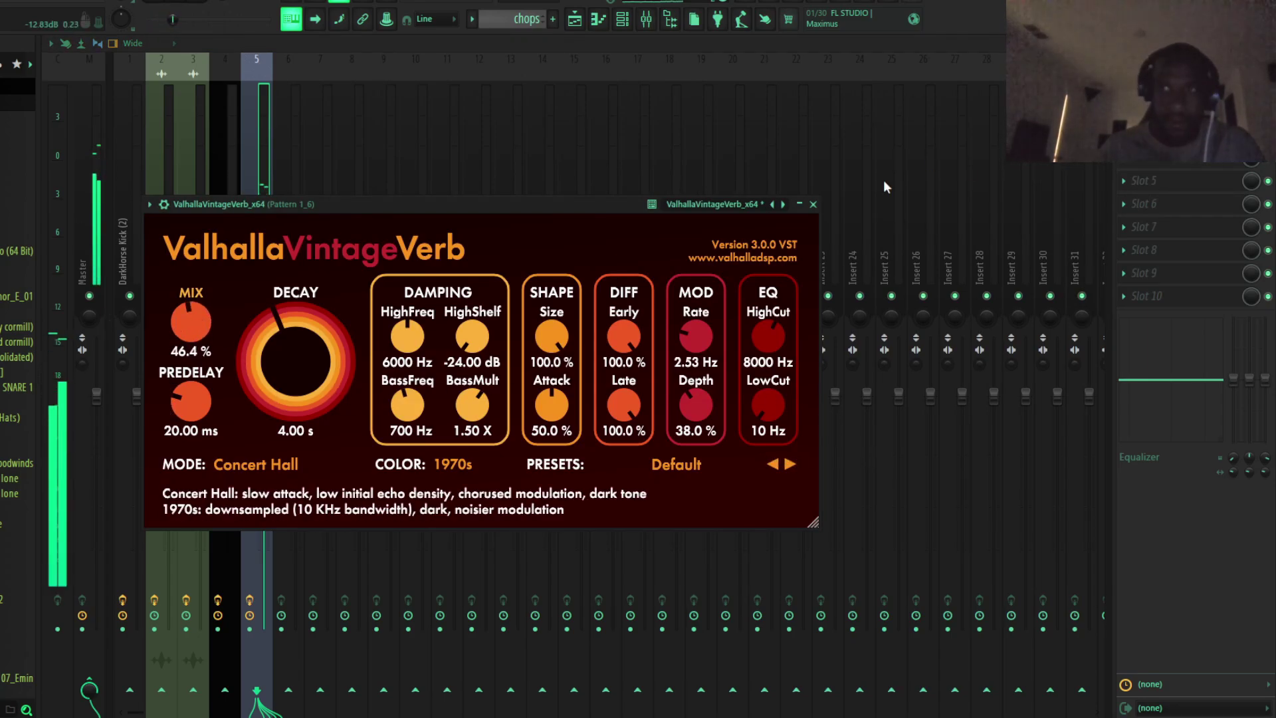
{"action": "left_click_drag", "start_coordinate": [195, 316], "coordinate": [187, 316]}
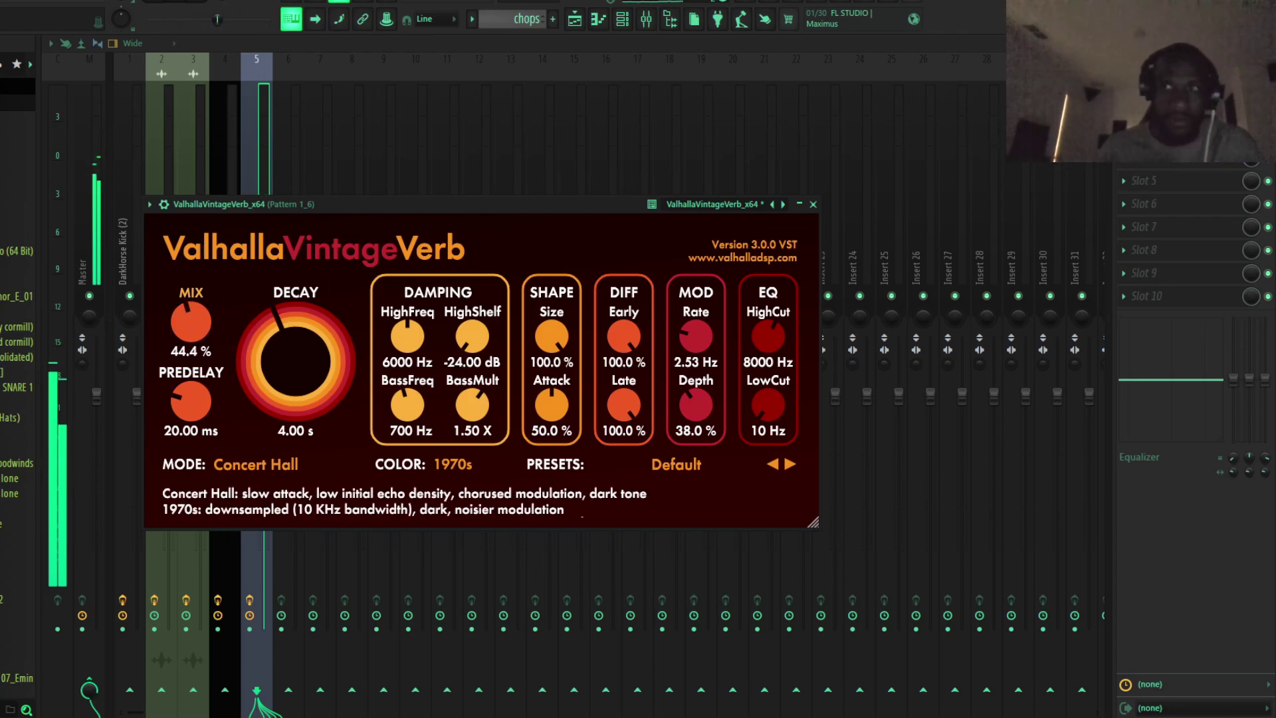
{"action": "key", "text": "F9"}
{"action": "key", "text": "F9"}
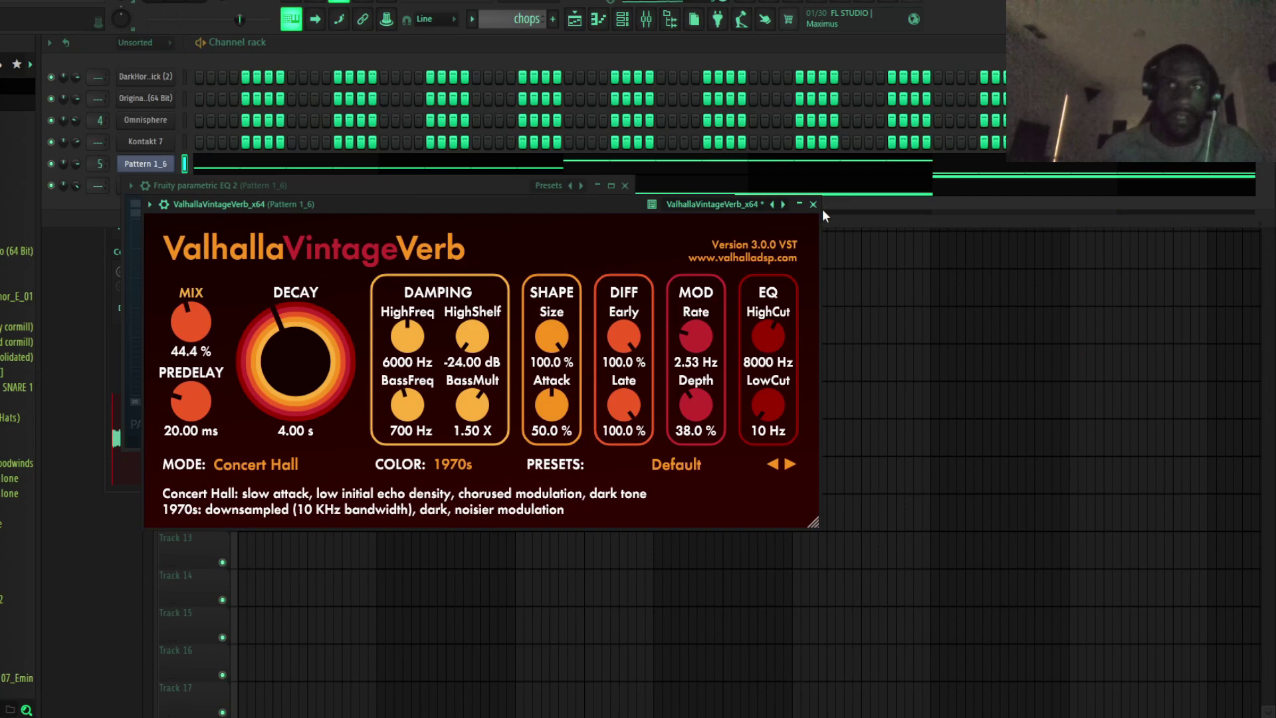
Move the Analog Lab V notes from the chops pattern into a new pattern named moog
{"action": "left_click", "coordinate": [869, 211]}
{"action": "left_click", "coordinate": [864, 194]}
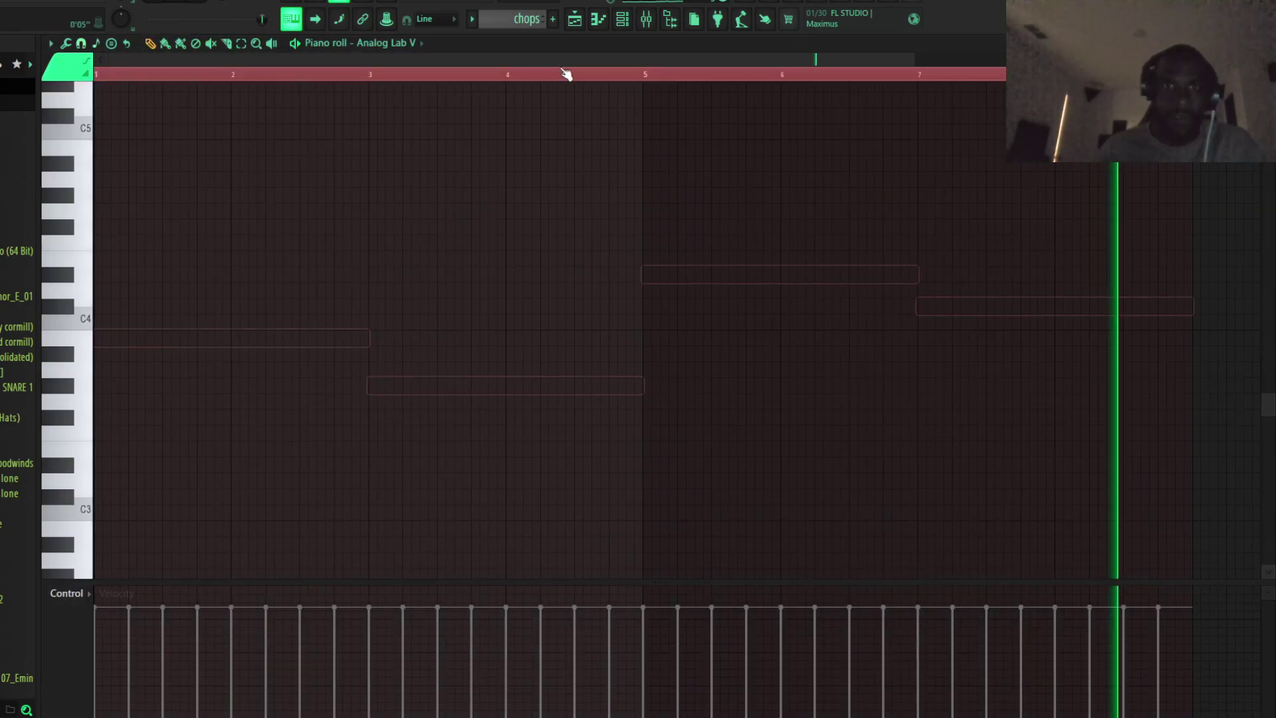
{"action": "left_click", "coordinate": [552, 19]}
{"action": "type", "text": "noog"}
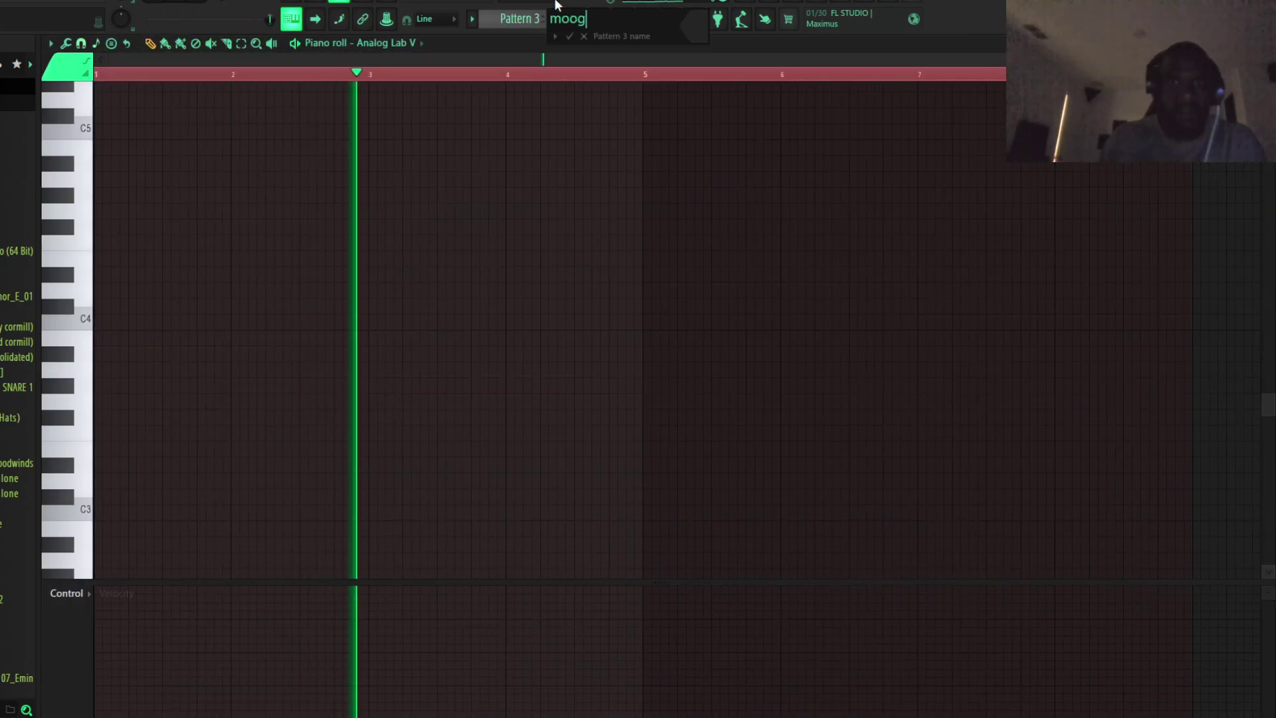
{"action": "key", "text": "Return"}
{"action": "key", "text": "ctrl+v"}
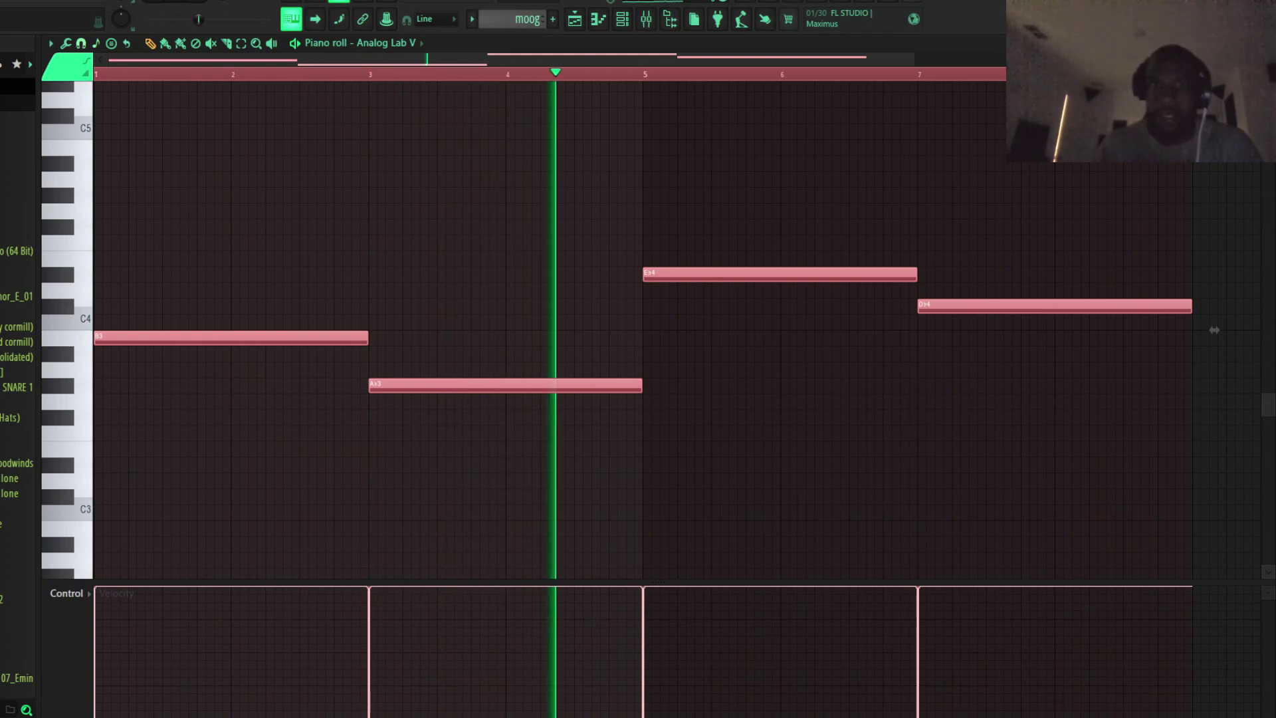
Create a new pattern named perc and show its channels in the channel rack
{"action": "left_click", "coordinate": [472, 19]}
{"action": "left_click", "coordinate": [475, 36]}
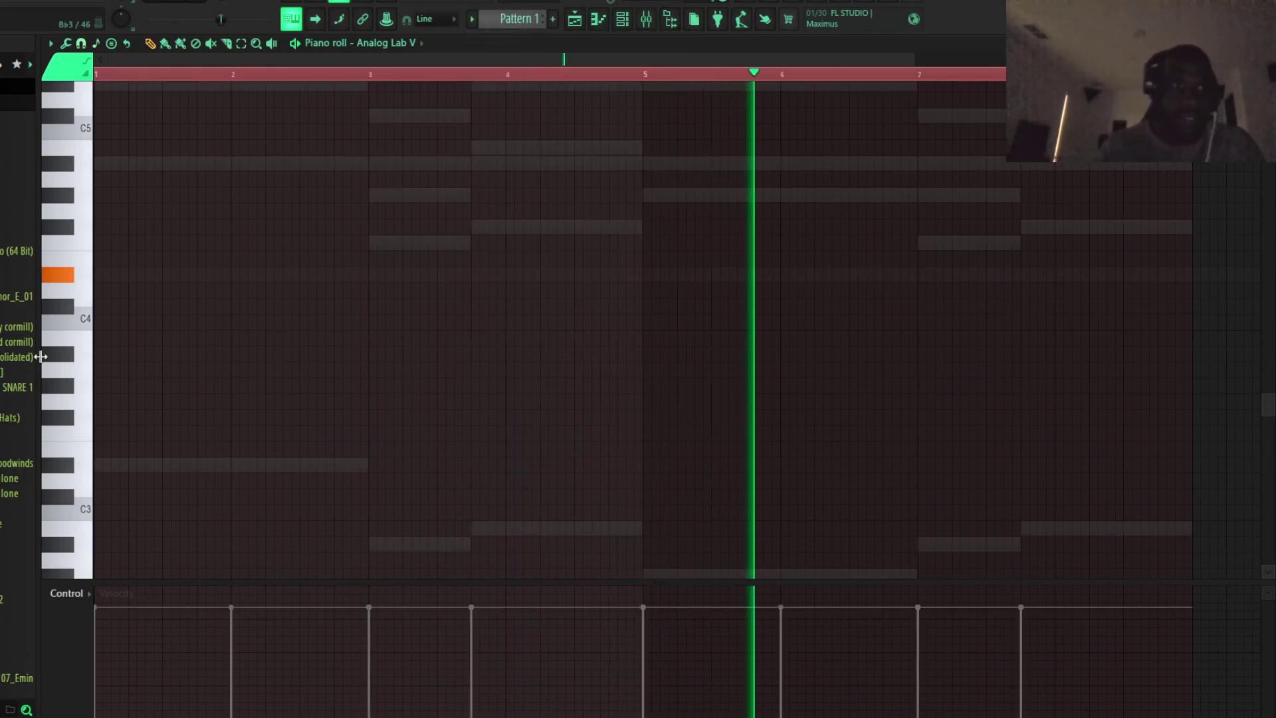
{"action": "left_click", "coordinate": [552, 19]}
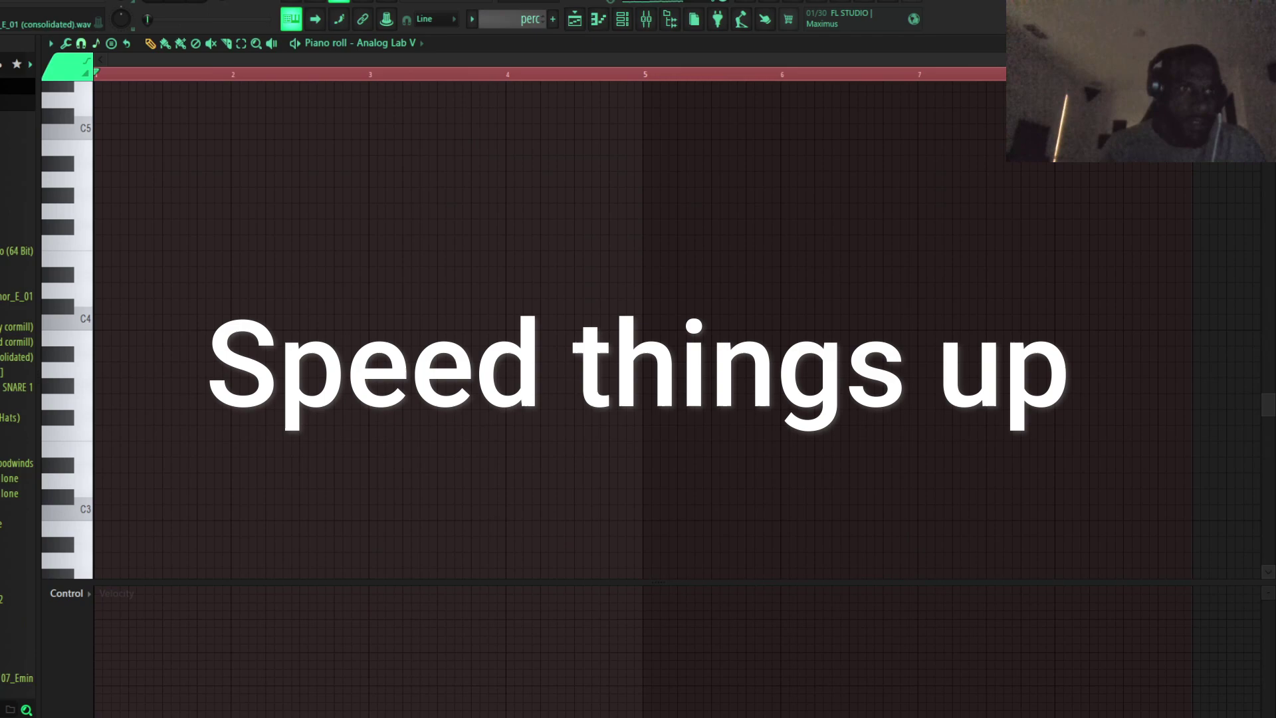
{"action": "left_click", "coordinate": [628, 23]}
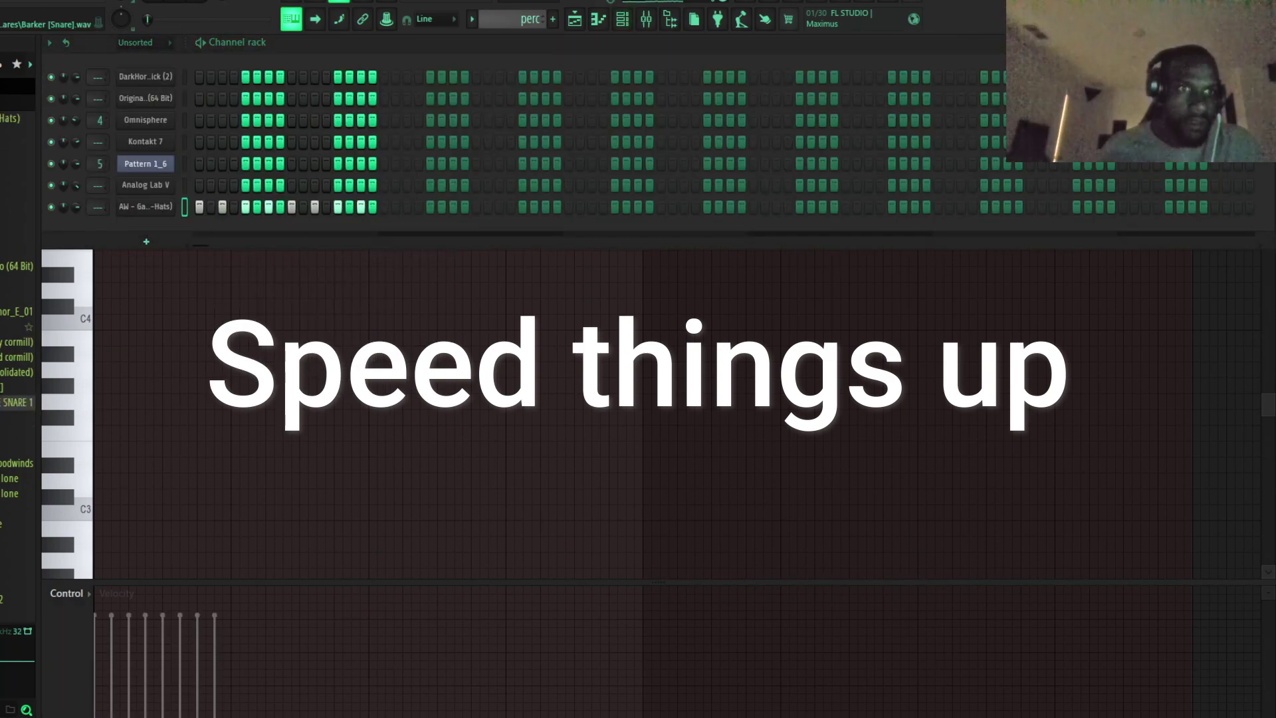
Repeat the one-bar hi-hat step sequence until it fills eight bars of the perc pattern
{"action": "right_click", "coordinate": [145, 206]}
{"action": "left_click", "coordinate": [186, 205]}
{"action": "key", "text": "ctrl+b"}
{"action": "key", "text": "ctrl+b"}
{"action": "key", "text": "ctrl+b"}
{"action": "key", "text": "ctrl+b"}
{"action": "key", "text": "ctrl+b"}
{"action": "key", "text": "ctrl+b"}
{"action": "key", "text": "ctrl+b"}
{"action": "key", "text": "ctrl+b"}
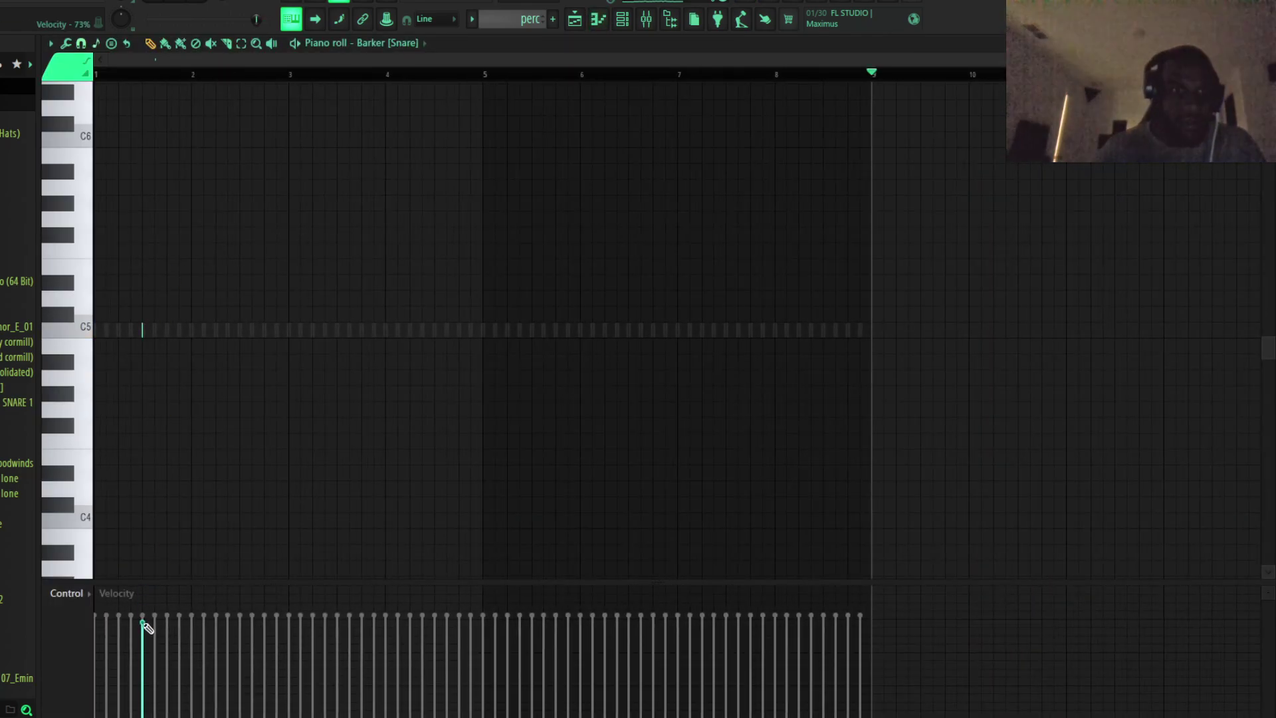
Repeat the Barker snare's C5 hit on beat 3 of bar 1 in every bar through bar 8
{"action": "key", "text": "ctrl+a"}
{"action": "key", "text": "ctrl+b"}
{"action": "key", "text": "ctrl+b"}
{"action": "key", "text": "ctrl+b"}
{"action": "key", "text": "ctrl+b"}
{"action": "key", "text": "ctrl+b"}
{"action": "key", "text": "ctrl+b"}
{"action": "key", "text": "ctrl+b"}
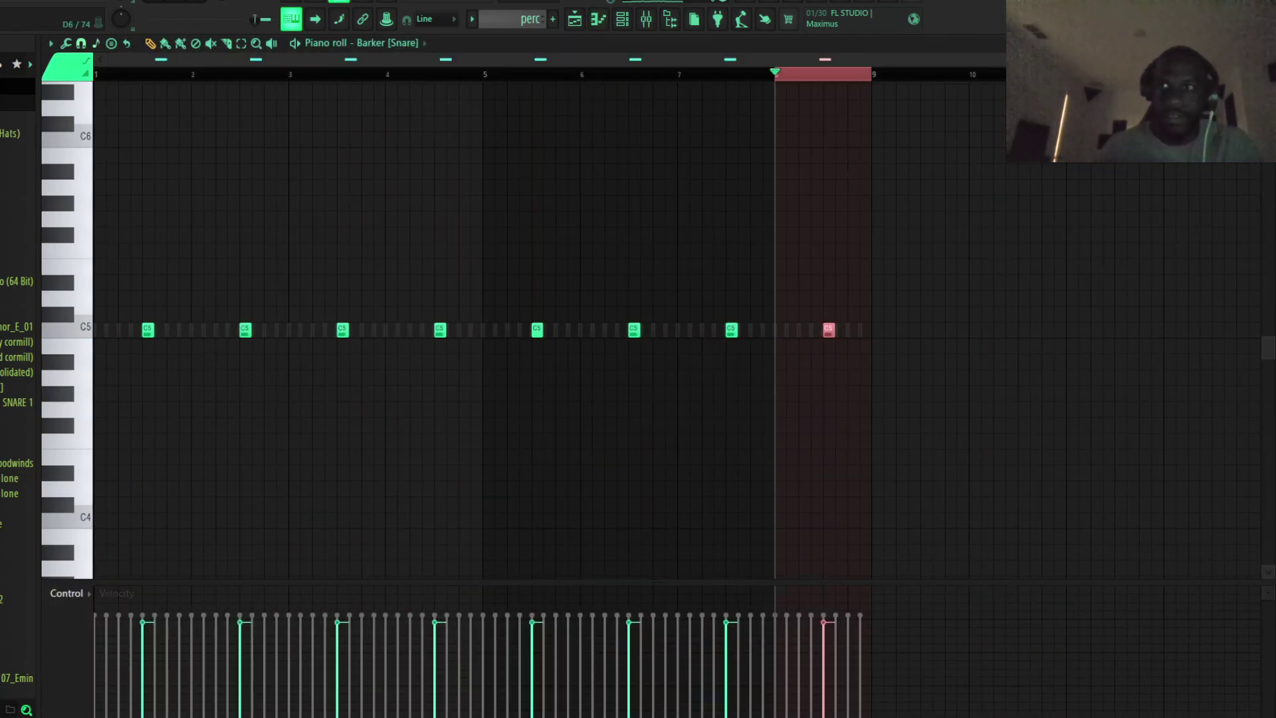
{"action": "key", "text": "F7"}
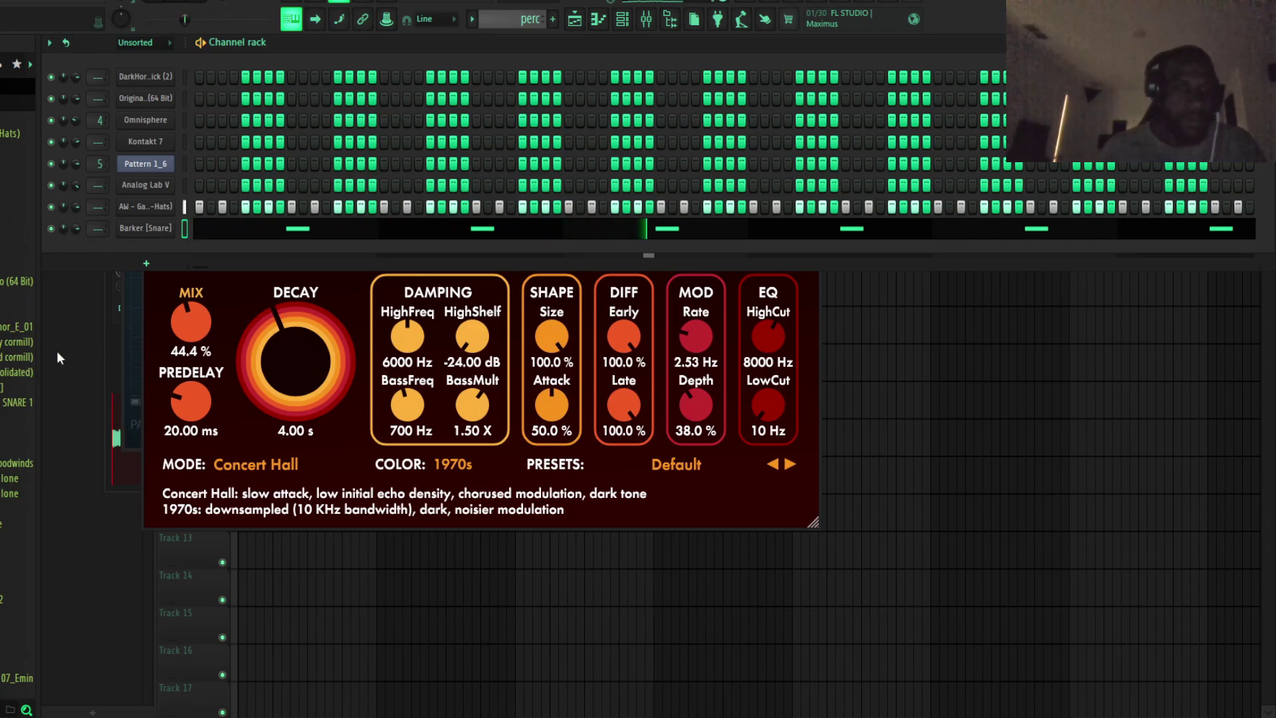
Delete the Pattern 1 audio clip from Track 1 of the playlist
{"action": "left_click", "coordinate": [1007, 326]}
{"action": "right_click", "coordinate": [1008, 326]}
{"action": "key", "text": "space"}
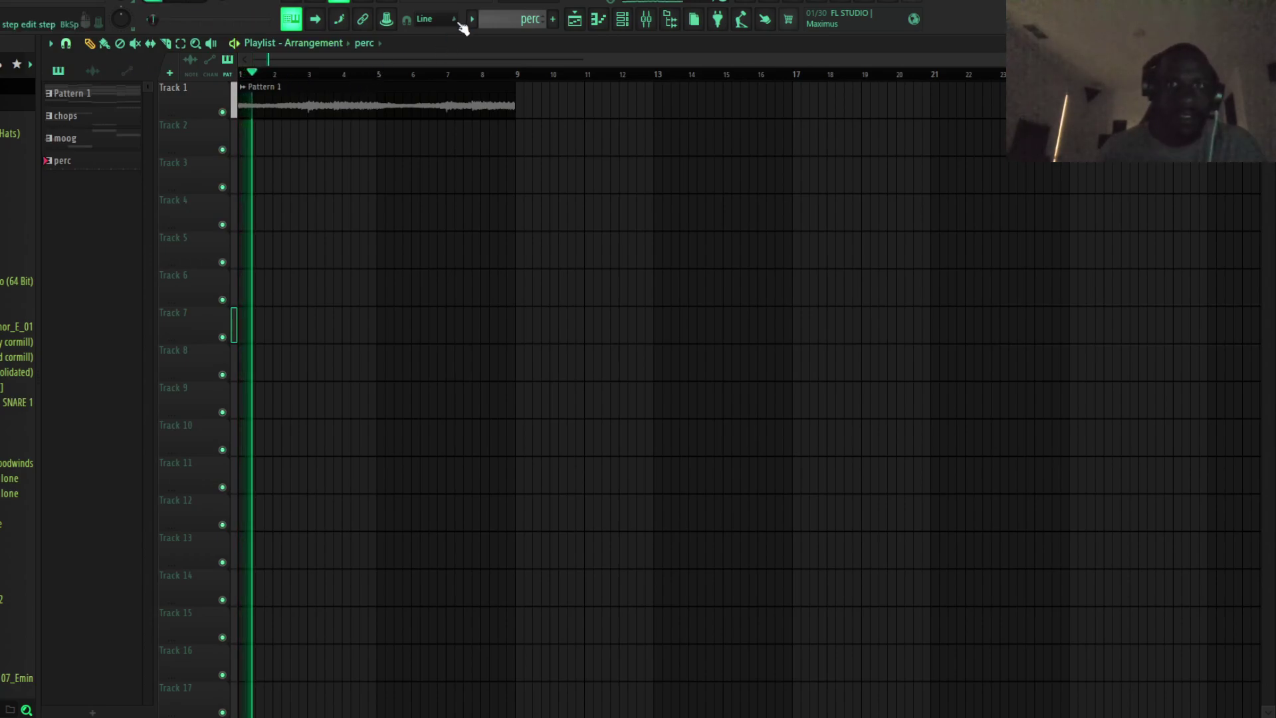
{"action": "right_click", "coordinate": [376, 118]}
Place the chops pattern at bar 1 on Track 1 of the playlist and duplicate it to bar 9
{"action": "left_click", "coordinate": [492, 21]}
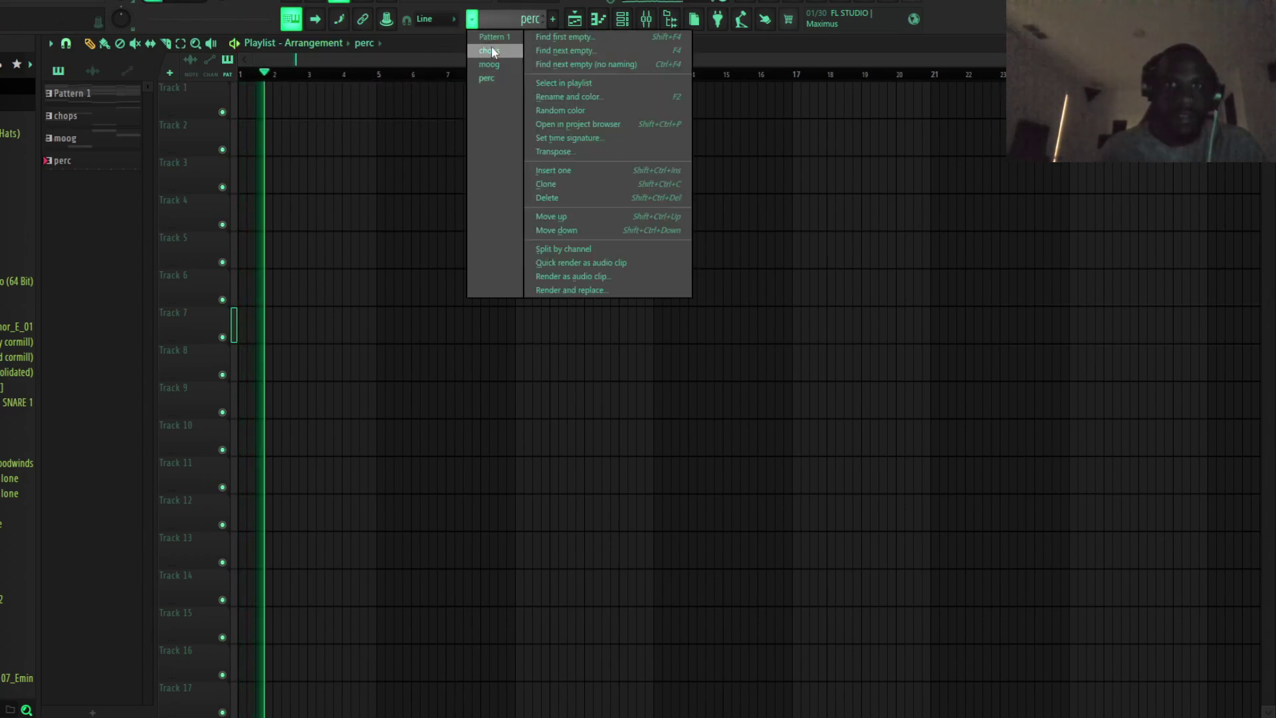
{"action": "left_click", "coordinate": [491, 51]}
{"action": "left_click", "coordinate": [395, 115]}
{"action": "left_click_drag", "start_coordinate": [459, 117], "coordinate": [292, 109]}
{"action": "left_click_drag", "start_coordinate": [270, 192], "coordinate": [515, 80]}
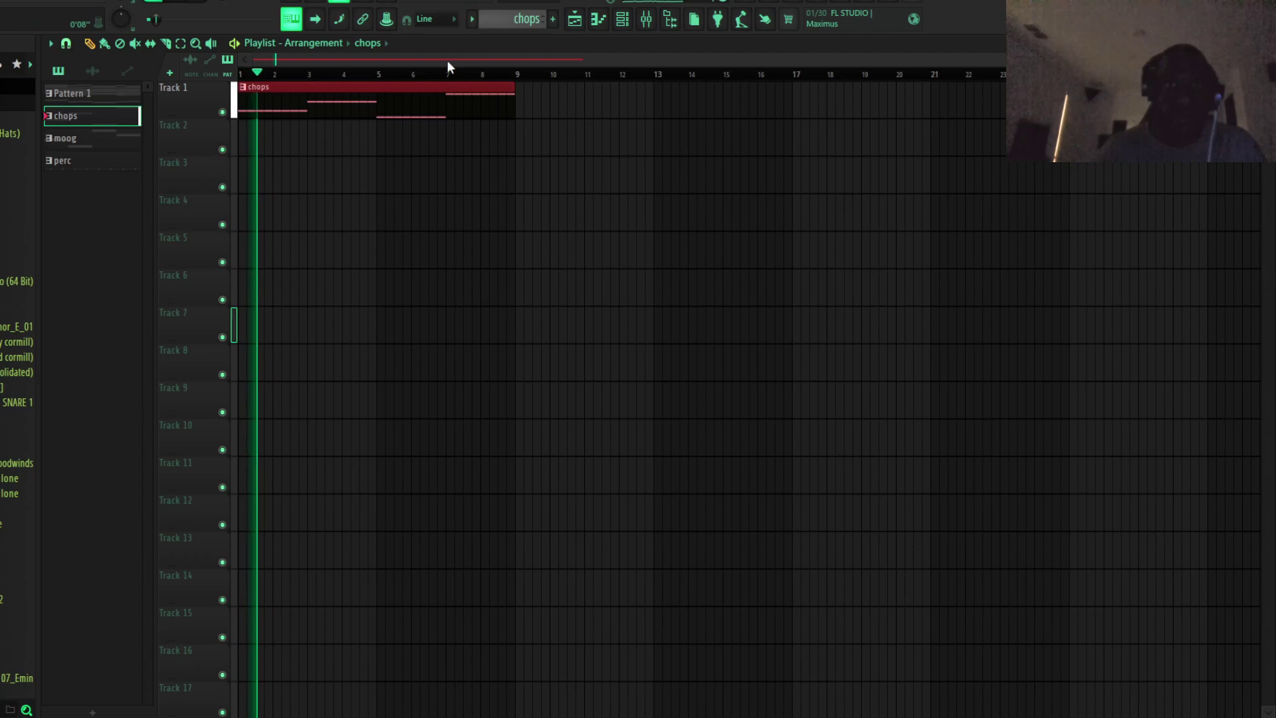
{"action": "left_click_drag", "start_coordinate": [353, 107], "coordinate": [628, 101]}
Place the moog pattern at bar 9 on Track 2 of the playlist
{"action": "left_click", "coordinate": [472, 19]}
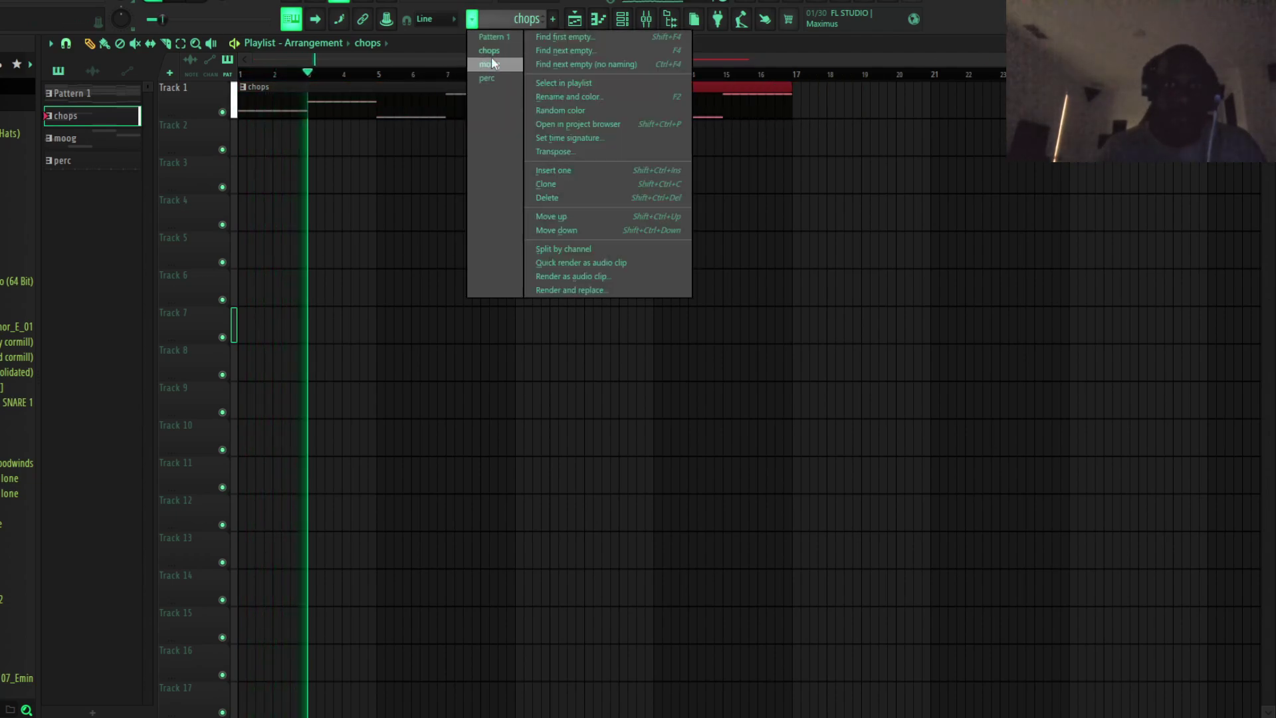
{"action": "left_click", "coordinate": [552, 108]}
{"action": "left_click", "coordinate": [472, 19]}
{"action": "left_click", "coordinate": [489, 64]}
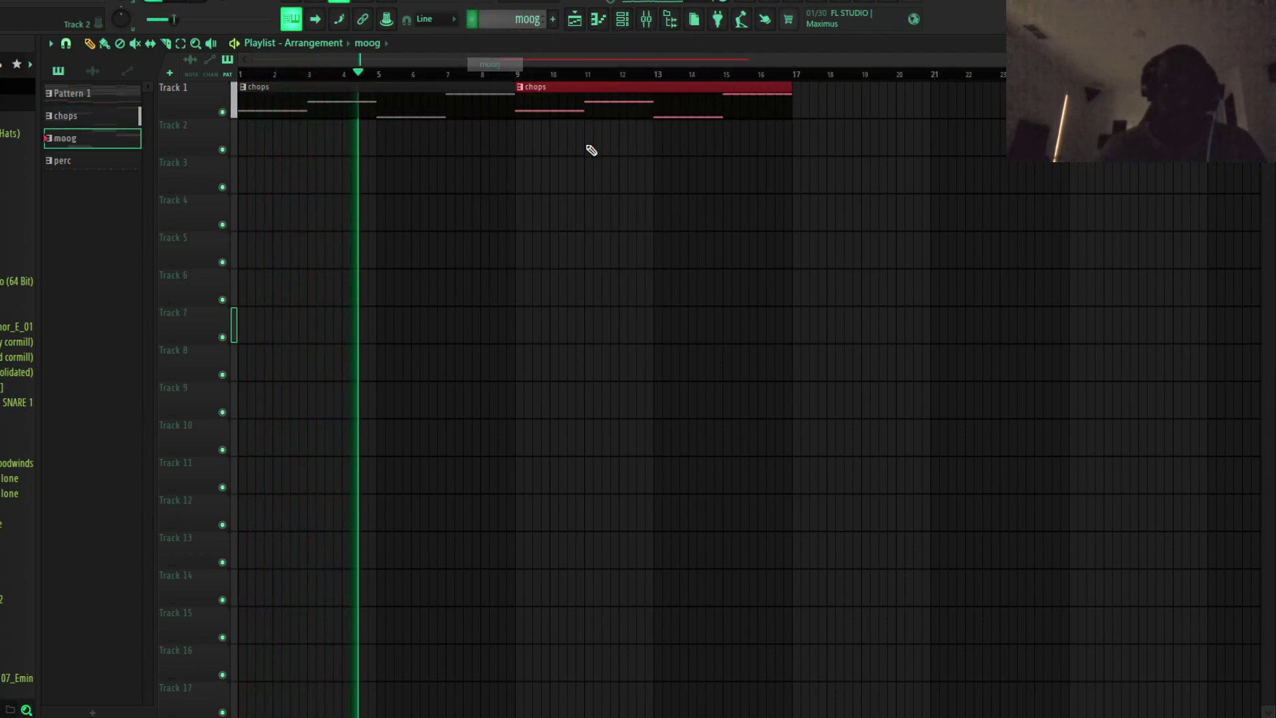
{"action": "left_click_drag", "start_coordinate": [590, 148], "coordinate": [527, 169]}
{"action": "scroll", "coordinate": [629, 291], "scroll_direction": "down", "scroll_amount": 1}
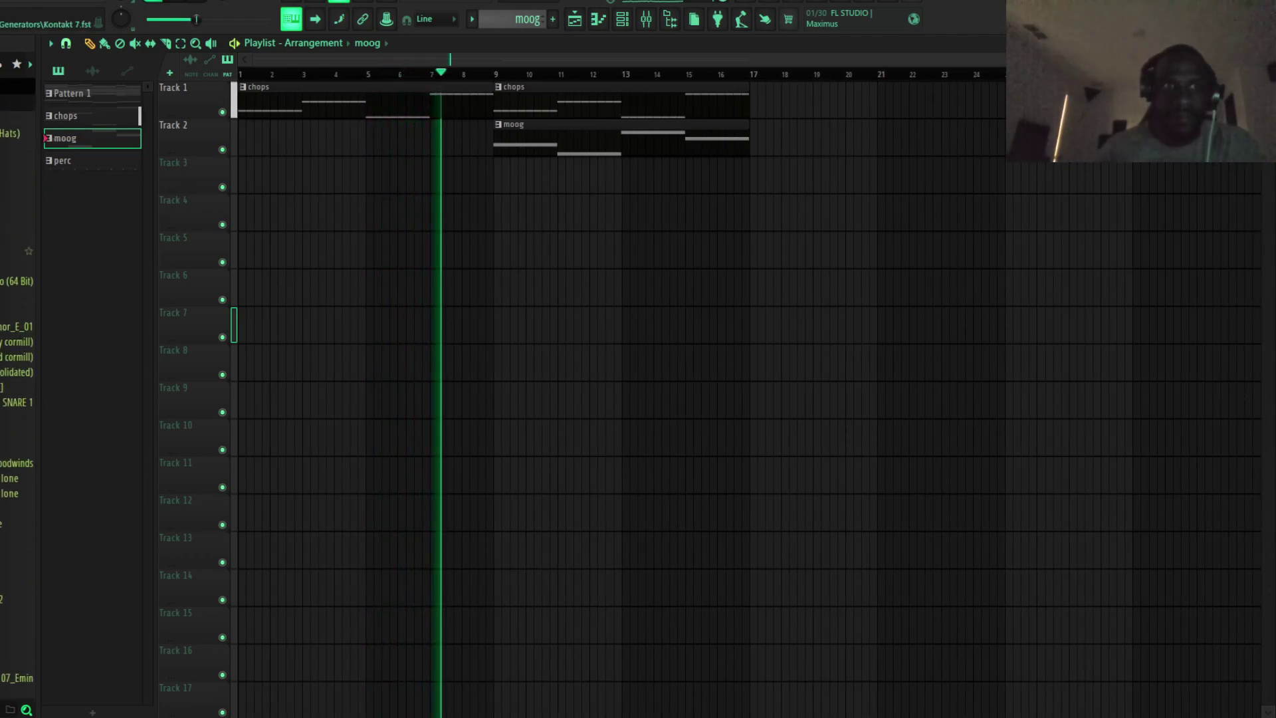
Duplicate the chops and moog clips from bar 9 to bar 17
{"action": "left_click_drag", "start_coordinate": [803, 195], "coordinate": [766, 184]}
{"action": "left_click_drag", "start_coordinate": [631, 108], "coordinate": [886, 117]}
{"action": "left_click_drag", "start_coordinate": [663, 140], "coordinate": [921, 183]}
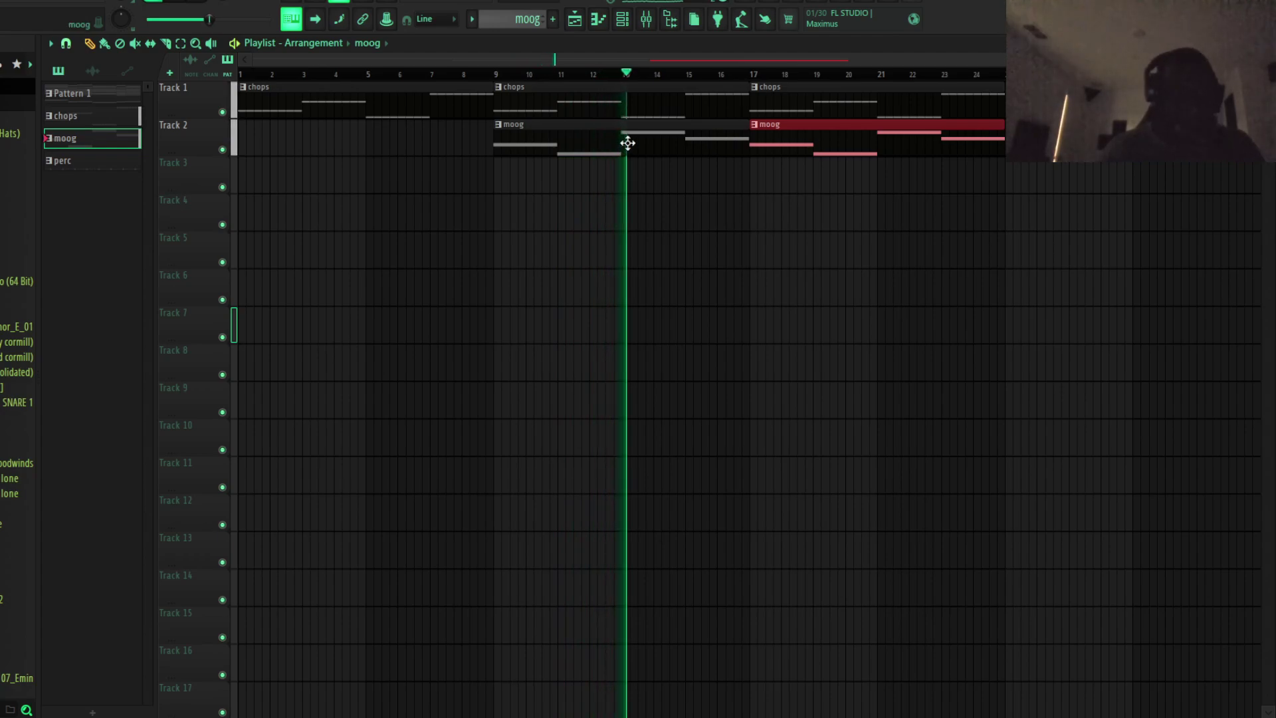
Open the moog pattern's notes and move the long note at bar 7 down to A#3
{"action": "double_click", "coordinate": [676, 137]}
{"action": "scroll", "coordinate": [632, 191], "scroll_direction": "down", "scroll_amount": 2}
{"action": "key", "text": "space"}
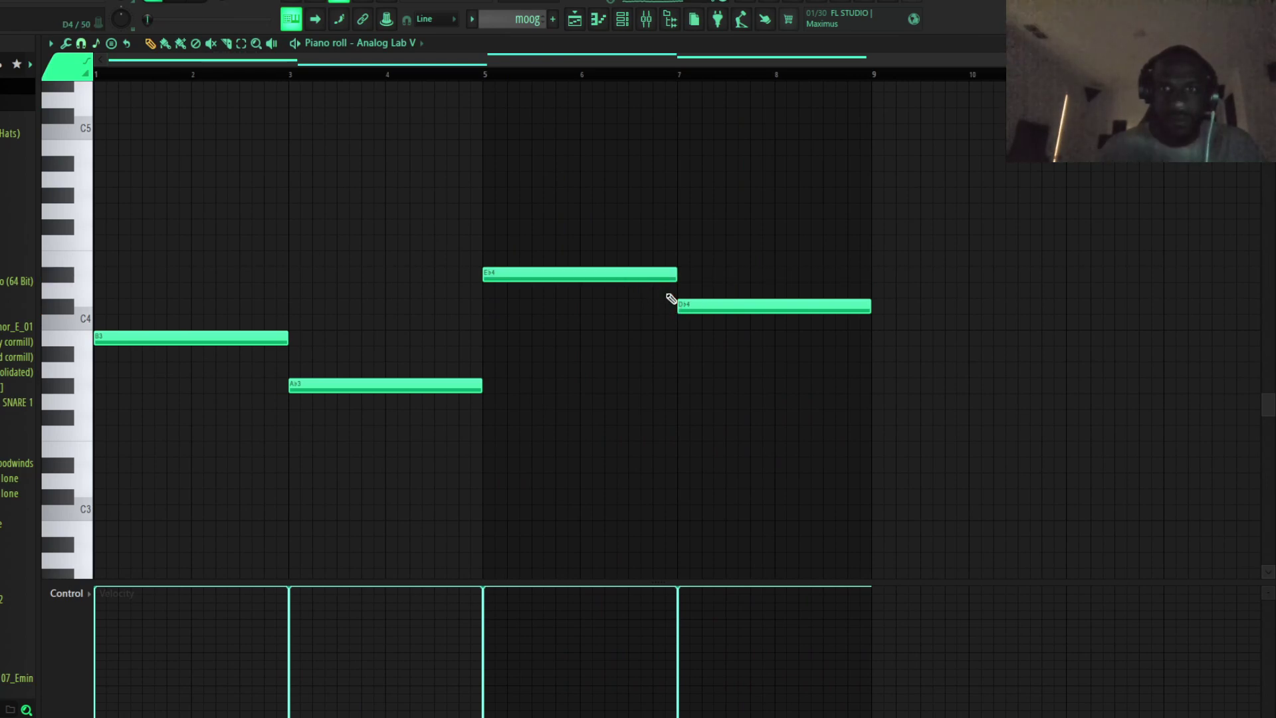
{"action": "mouse_move", "coordinate": [691, 307]}
{"action": "left_mouse_down"}
{"action": "mouse_move", "coordinate": [701, 344]}
{"action": "mouse_move", "coordinate": [695, 313]}
{"action": "left_mouse_up"}
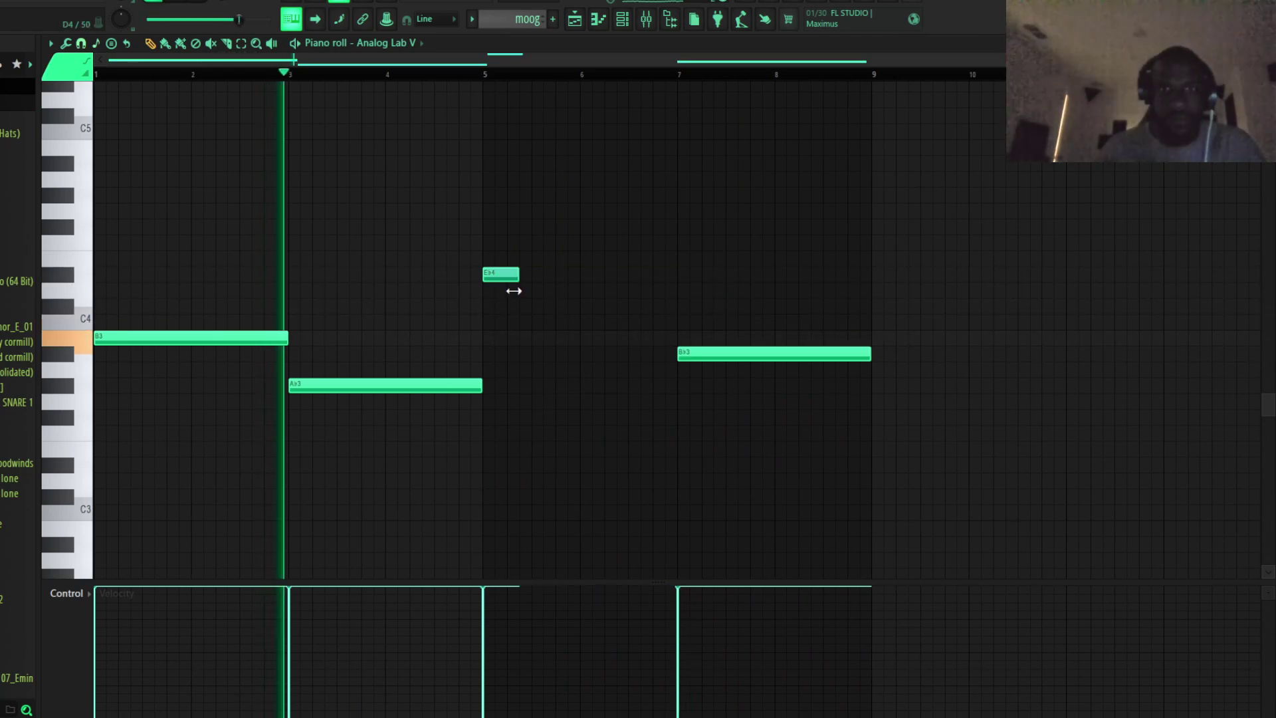
Shorten the moog pattern's bar 5 note to one beat and follow it with a D#3 note held until bar 7
{"action": "mouse_move", "coordinate": [512, 288]}
{"action": "left_mouse_down"}
{"action": "mouse_move", "coordinate": [492, 271]}
{"action": "mouse_move", "coordinate": [514, 268]}
{"action": "left_mouse_up"}
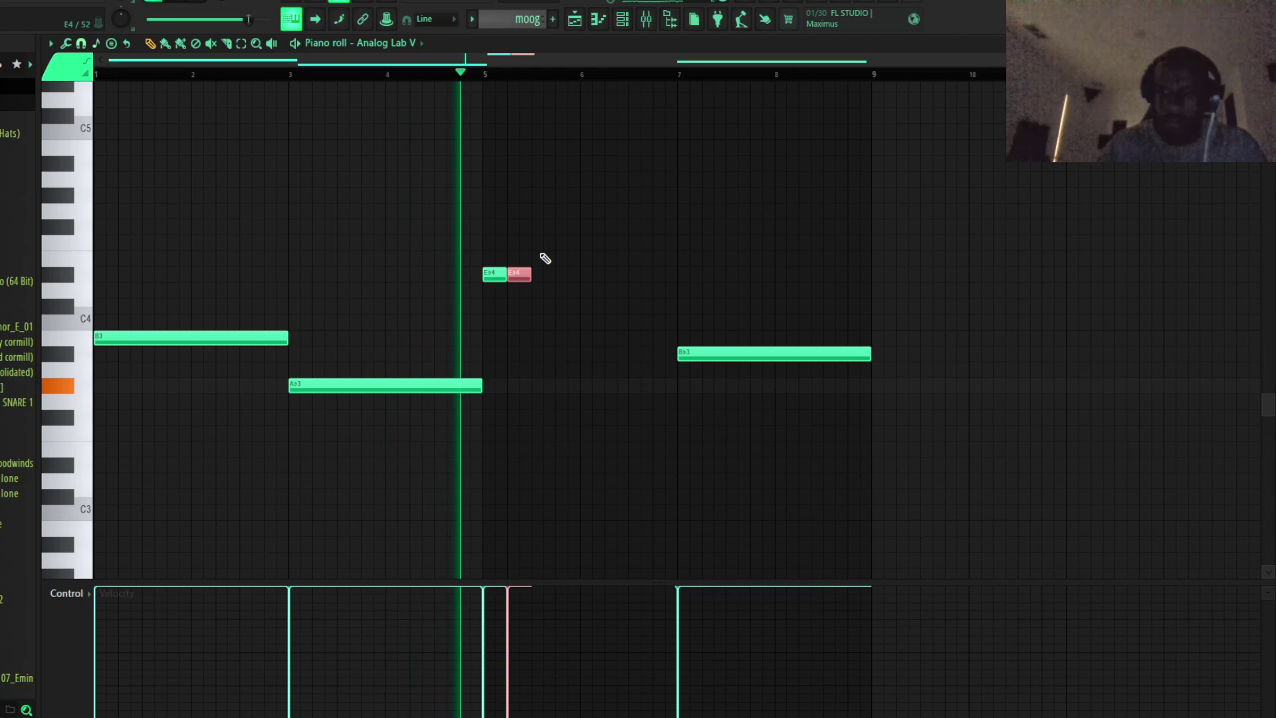
{"action": "key", "text": "ctrl+Down"}
{"action": "scroll", "coordinate": [544, 258], "scroll_direction": "down", "scroll_amount": 1}
{"action": "left_click", "coordinate": [540, 411]}
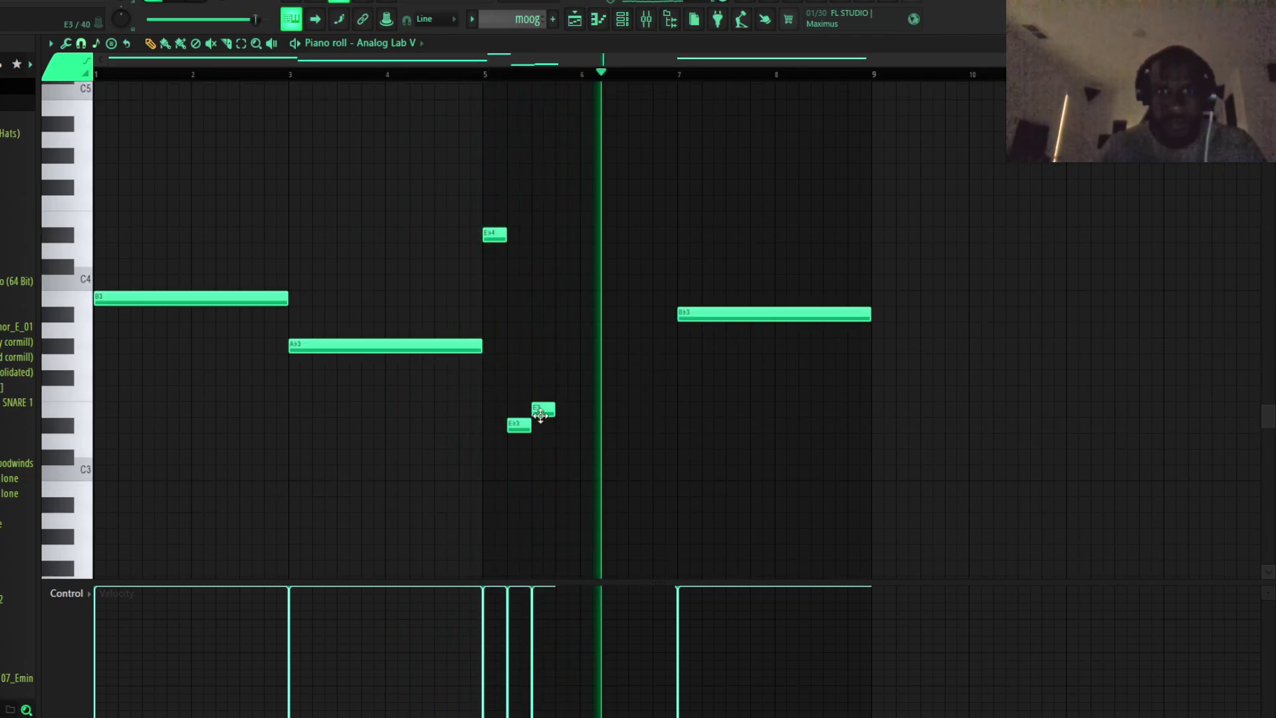
{"action": "right_click", "coordinate": [540, 411]}
{"action": "left_click_drag", "start_coordinate": [530, 426], "coordinate": [676, 426]}
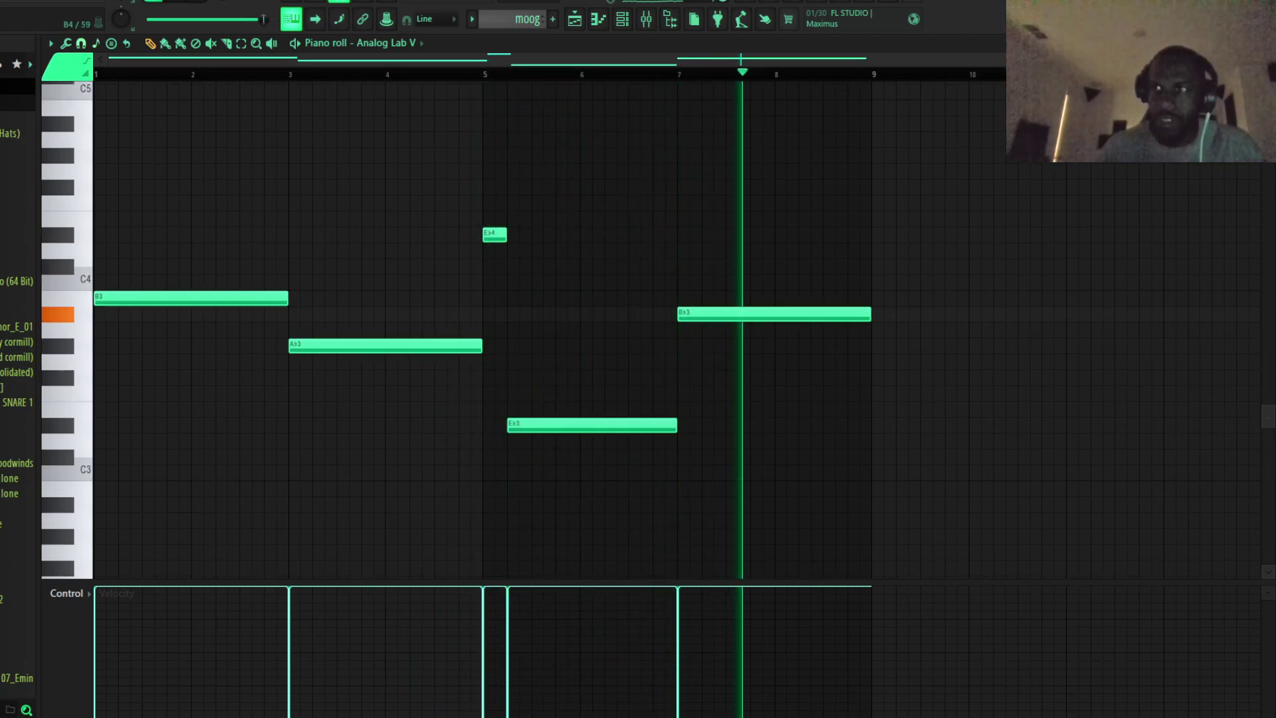
Place the perc pattern at bar 17 on Track 3 of the playlist and play the arrangement
{"action": "key", "text": "F5"}
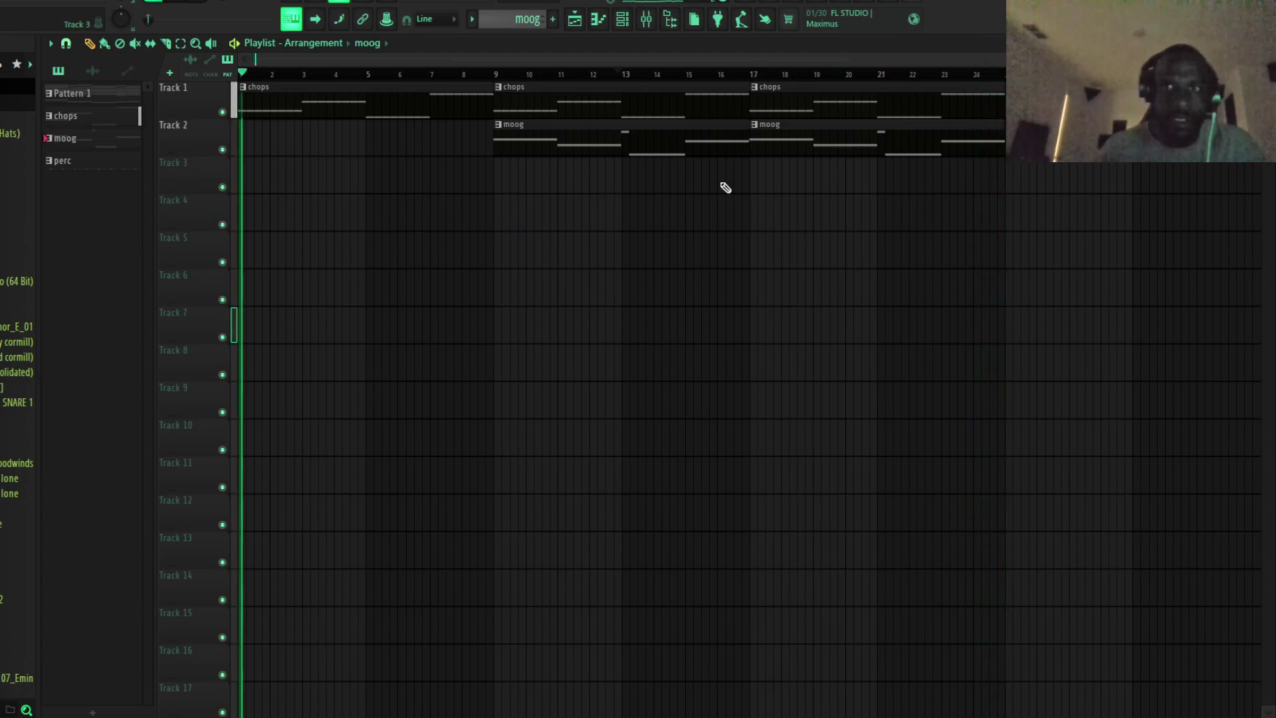
{"action": "left_click", "coordinate": [473, 19]}
{"action": "left_click", "coordinate": [488, 79]}
{"action": "left_click", "coordinate": [787, 190]}
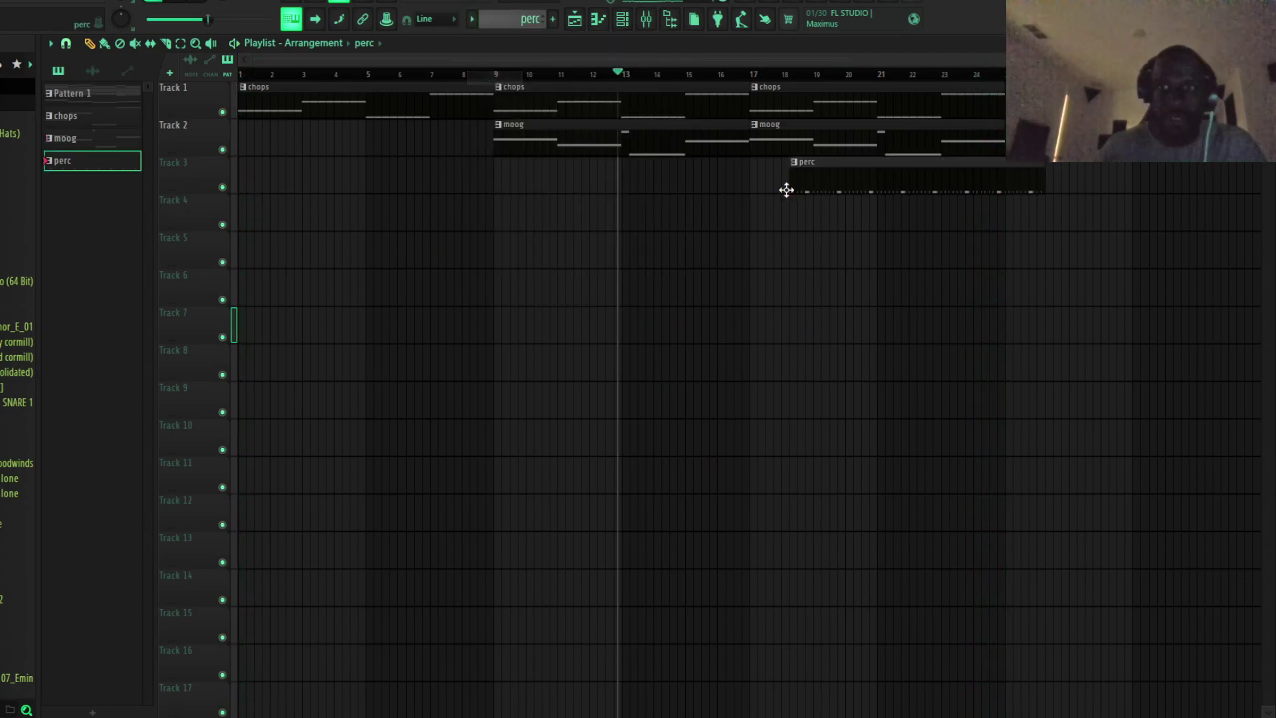
{"action": "left_click_drag", "start_coordinate": [799, 185], "coordinate": [780, 177]}
{"action": "key", "text": "space"}
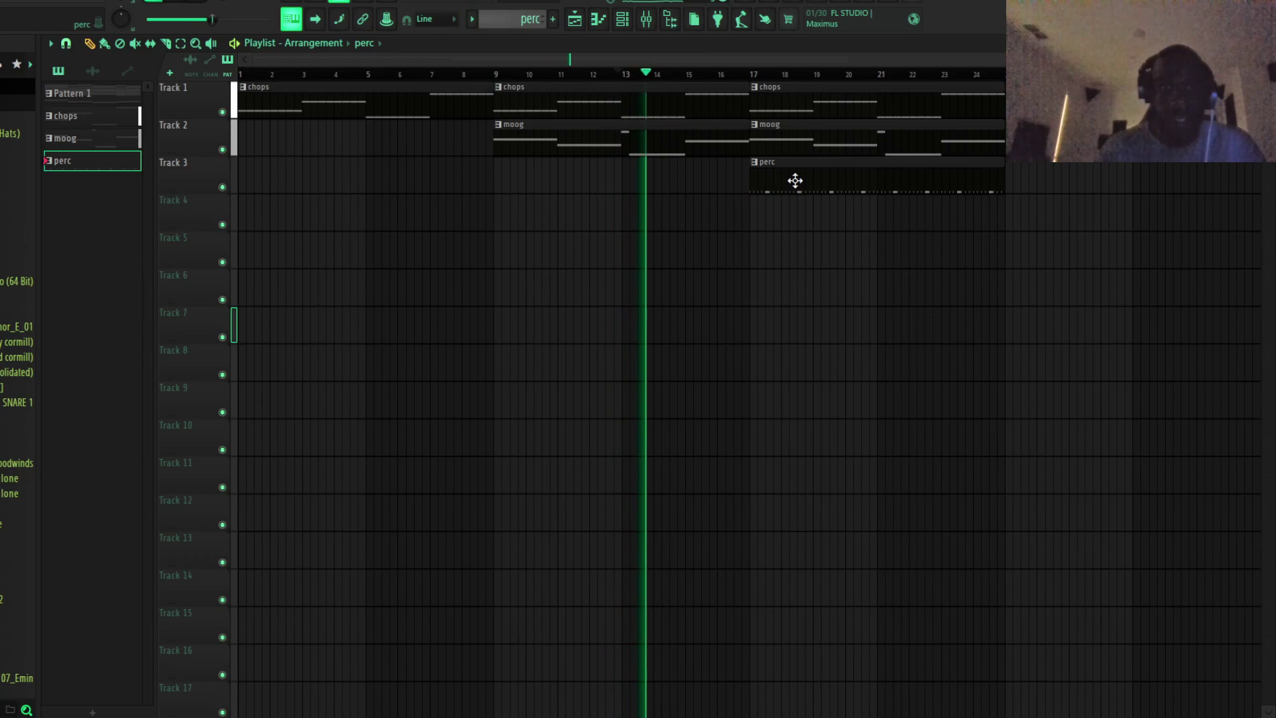
Inspect the Gassed hi-hat notes of the perc pattern in the piano roll
{"action": "left_click", "coordinate": [622, 22]}
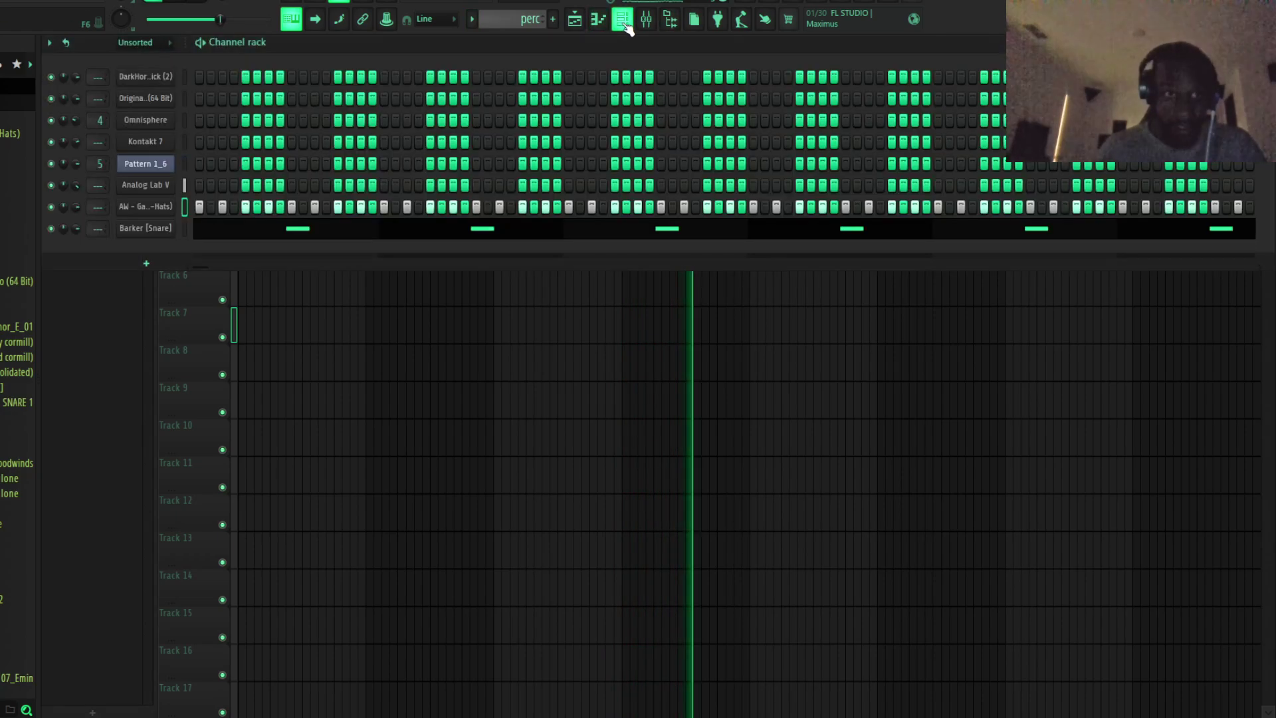
{"action": "left_click", "coordinate": [625, 21]}
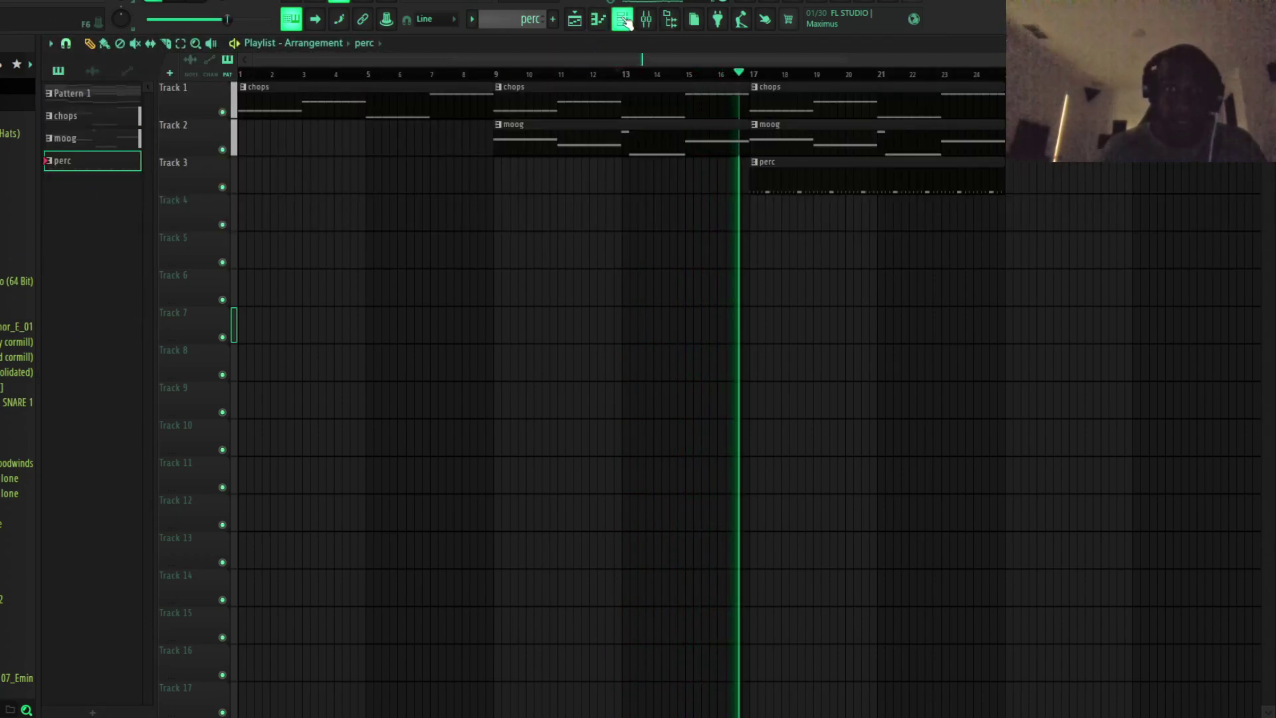
{"action": "left_click", "coordinate": [622, 20]}
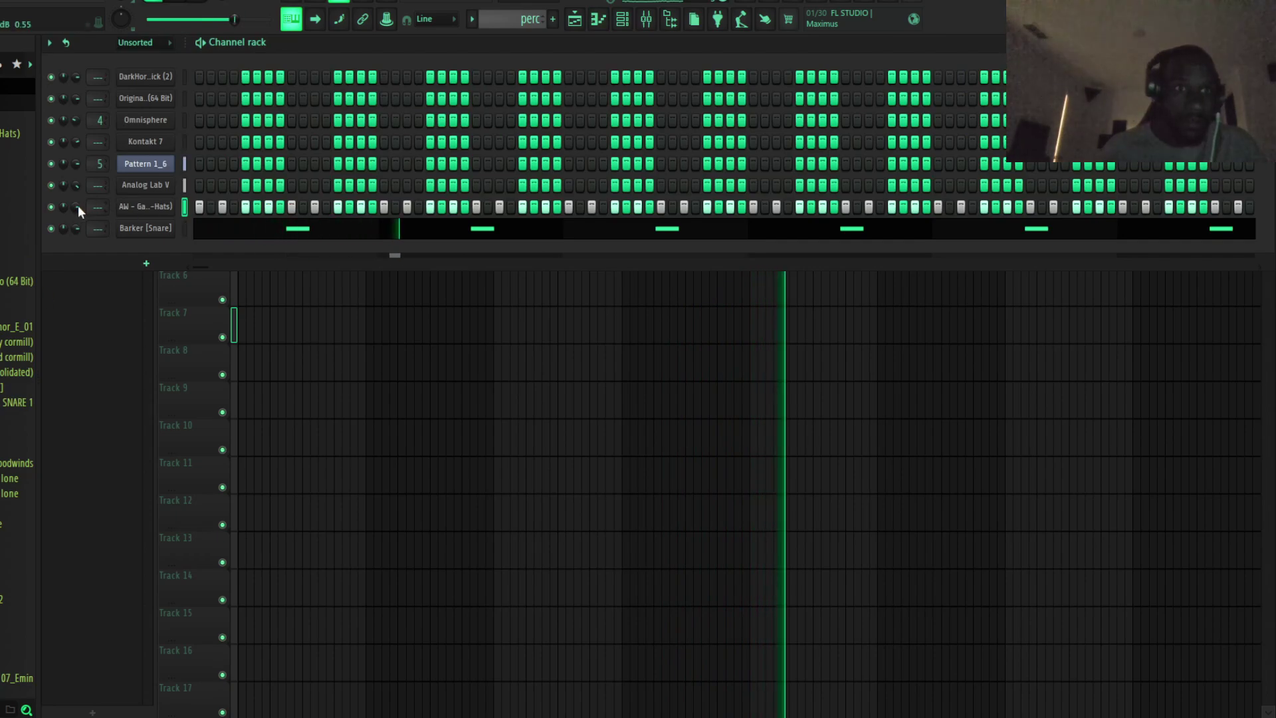
{"action": "right_click", "coordinate": [157, 203]}
{"action": "left_click", "coordinate": [199, 210]}
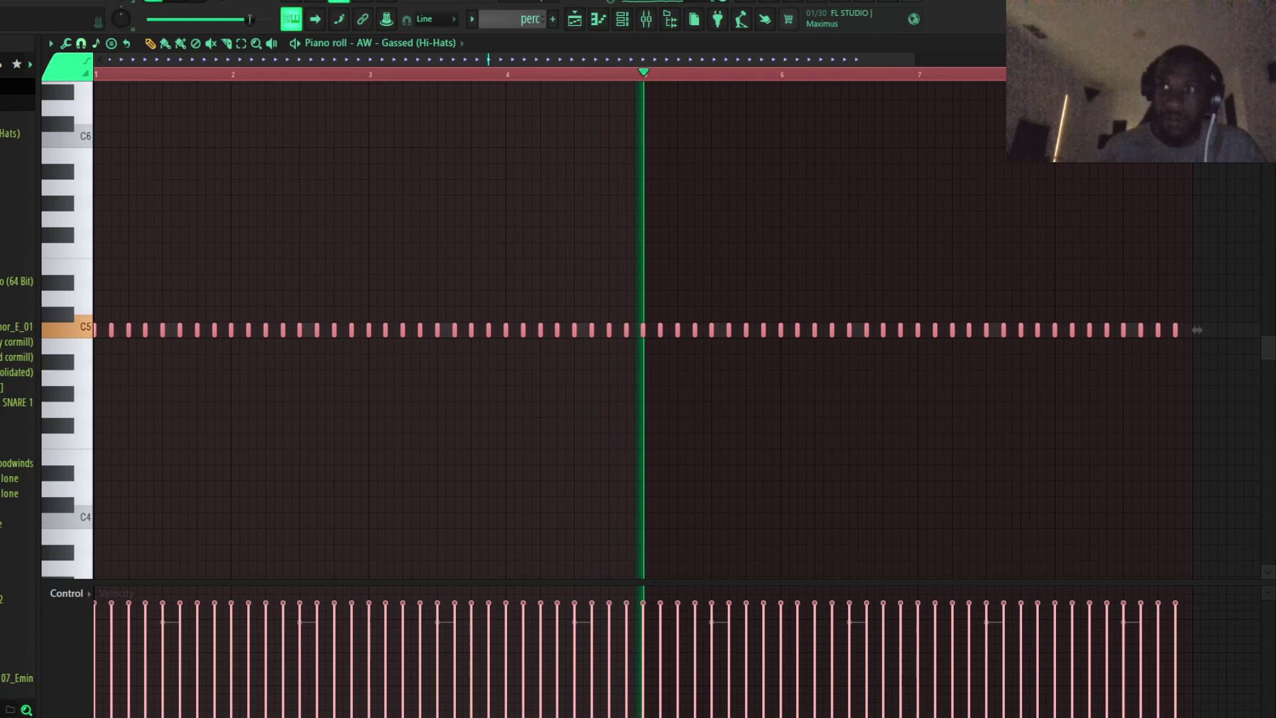
{"action": "key", "text": "Escape"}
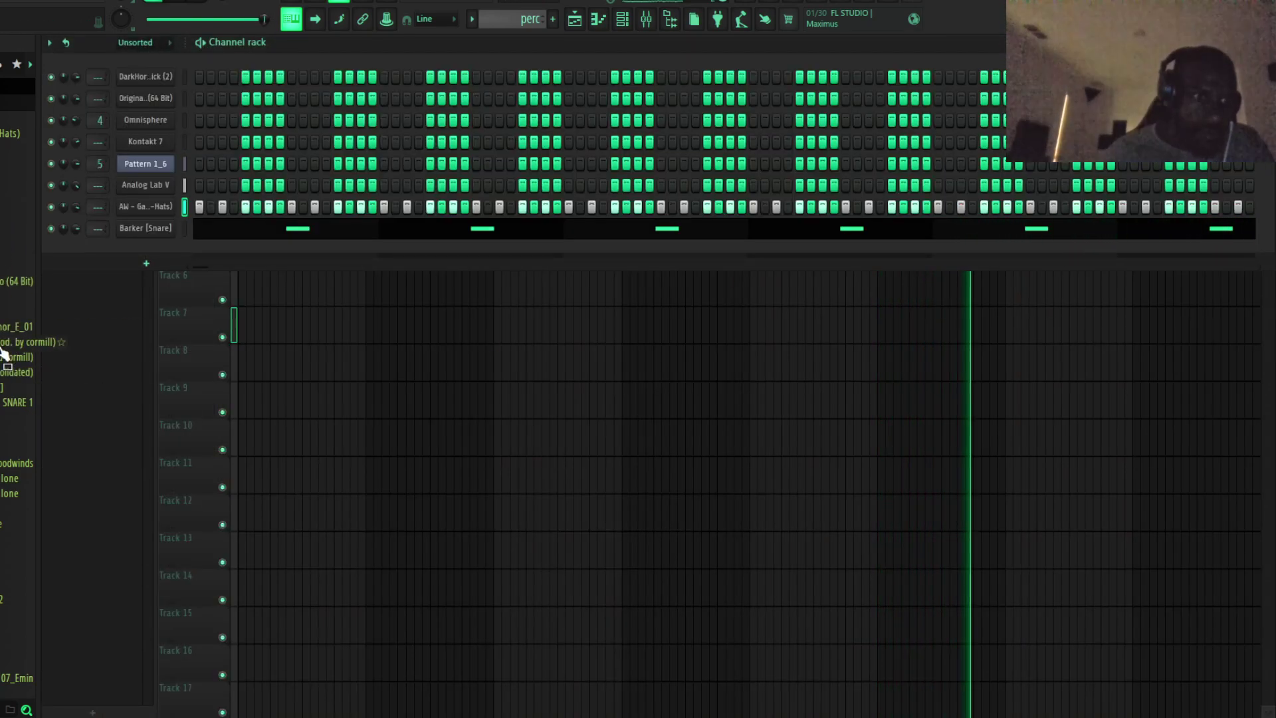
Add the Danger kick sample as a new channel and place C5 kick notes from bar 1 into bar 4
{"action": "left_click_drag", "start_coordinate": [14, 418], "coordinate": [133, 88]}
{"action": "key", "text": "F7"}
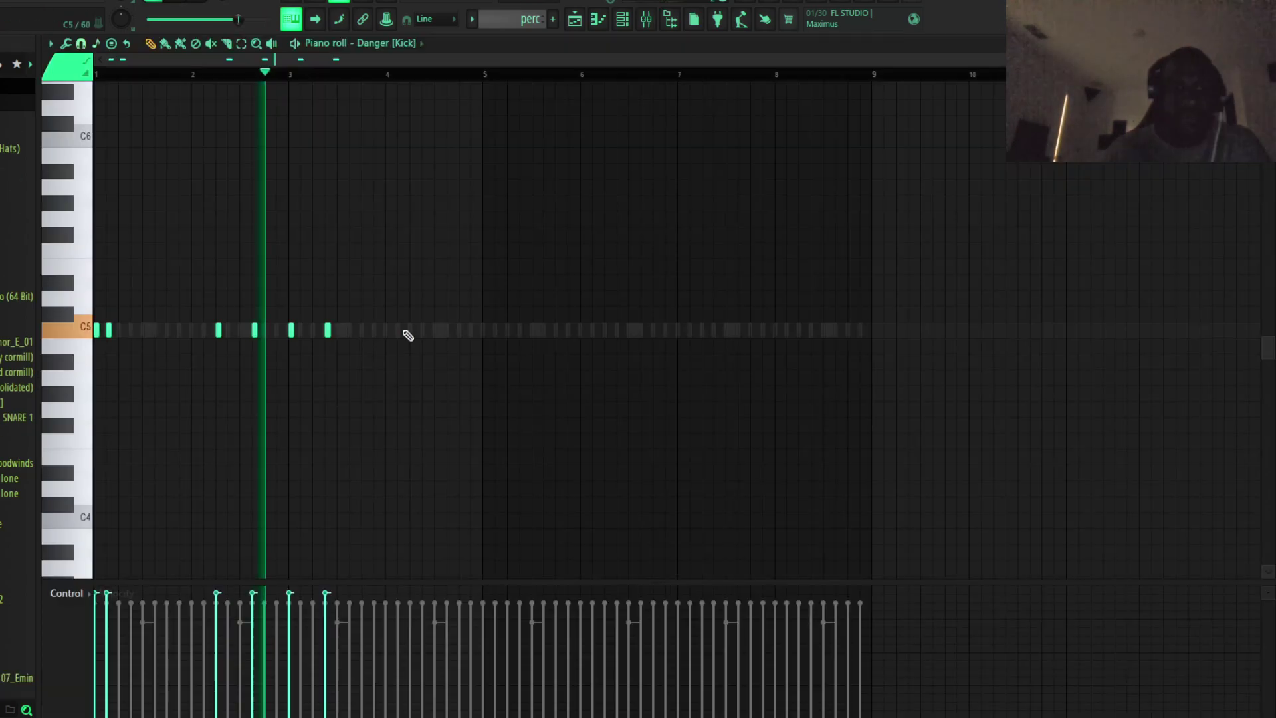
{"action": "key", "text": "ctrl+a"}
{"action": "key", "text": "space"}
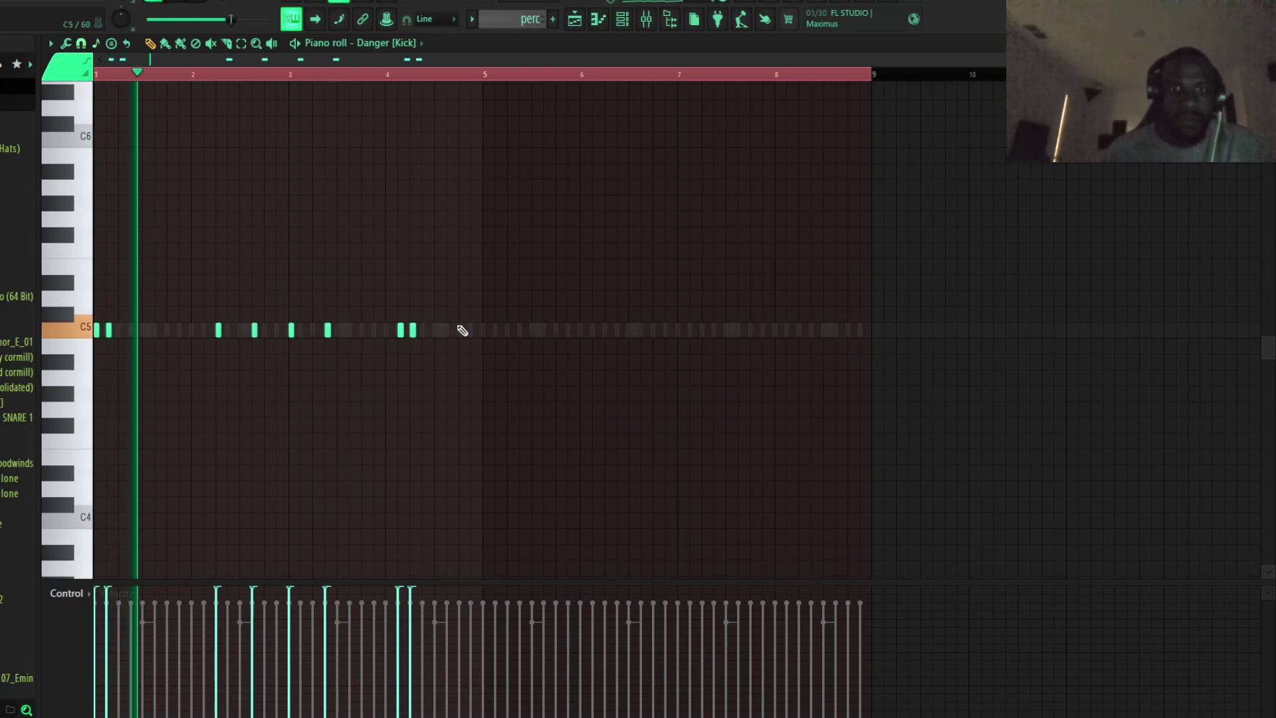
Add a final kick late in bar 4 and duplicate the four-bar kick pattern to bars 5 to 8
{"action": "left_click", "coordinate": [449, 330]}
{"action": "left_click", "coordinate": [484, 75], "text": "ctrl"}
{"action": "key", "text": "ctrl+b"}
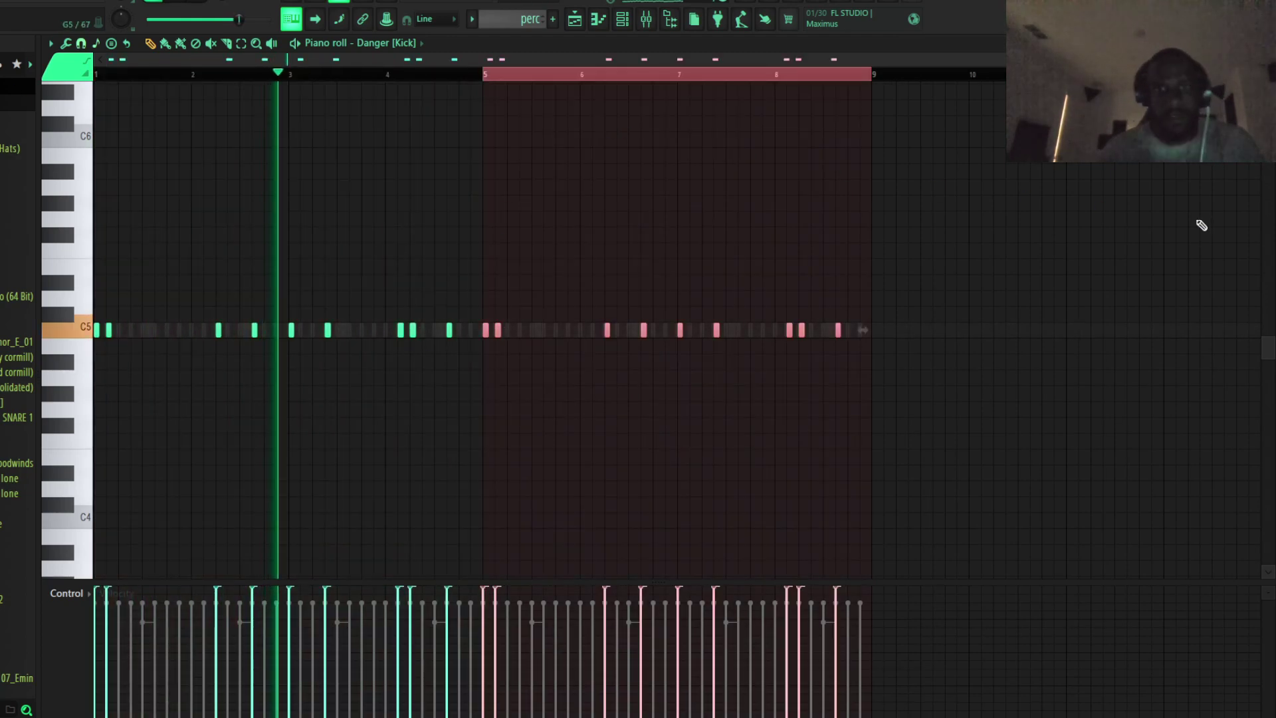
{"action": "key", "text": "F7"}
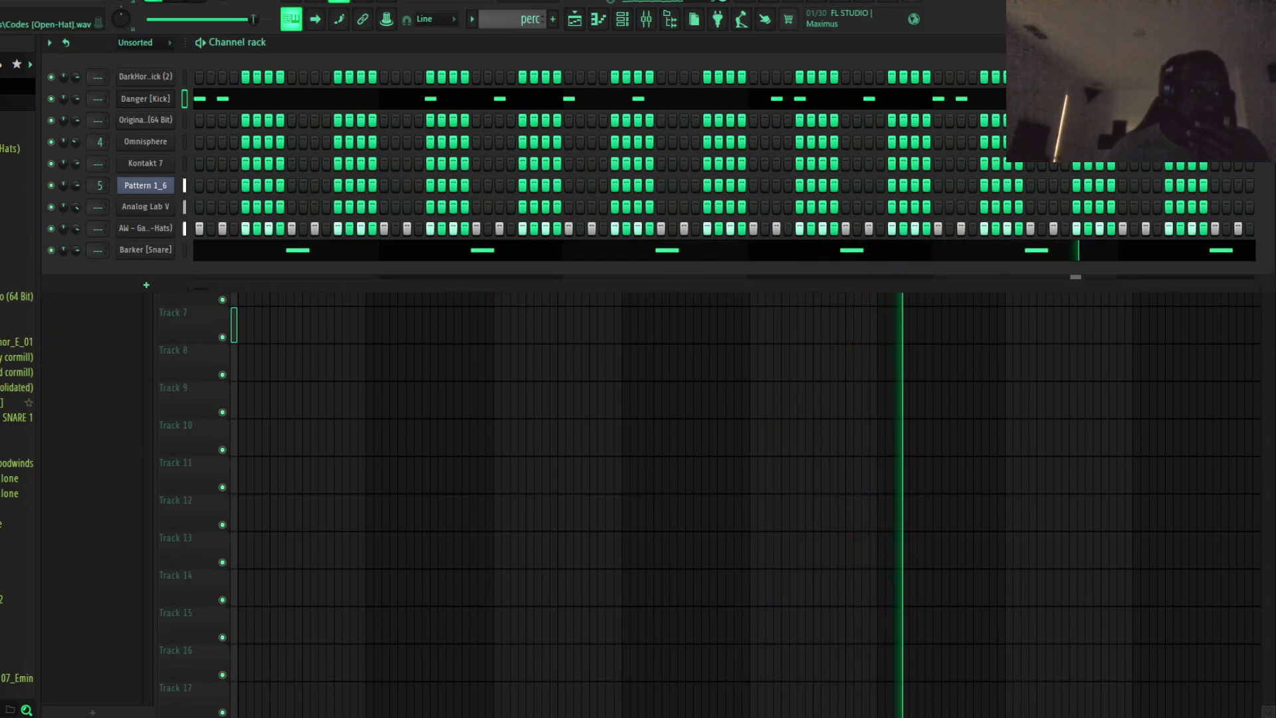
Add the Codes open-hat sample as a new channel and place a C5 note on beat 2 of bar 1 at about 77% velocity
{"action": "left_click_drag", "start_coordinate": [13, 402], "coordinate": [160, 269]}
{"action": "right_click", "coordinate": [172, 266]}
{"action": "left_click", "coordinate": [206, 271]}
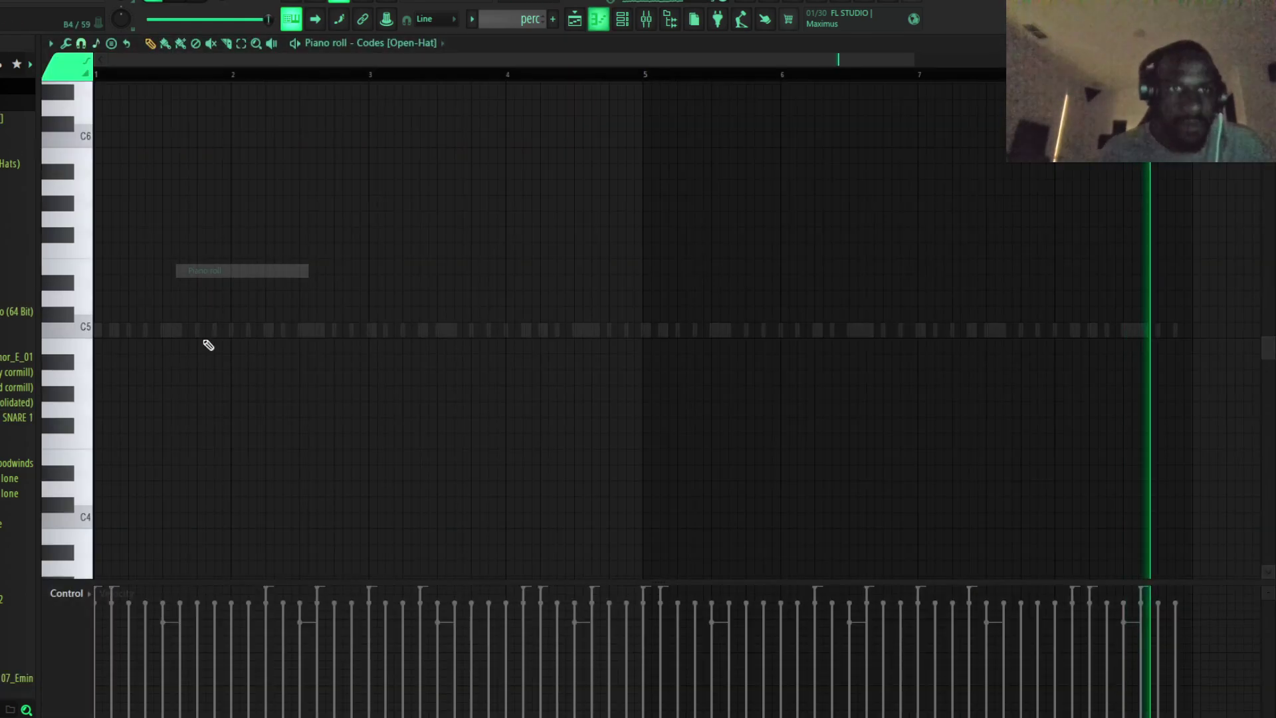
{"action": "key", "text": "space"}
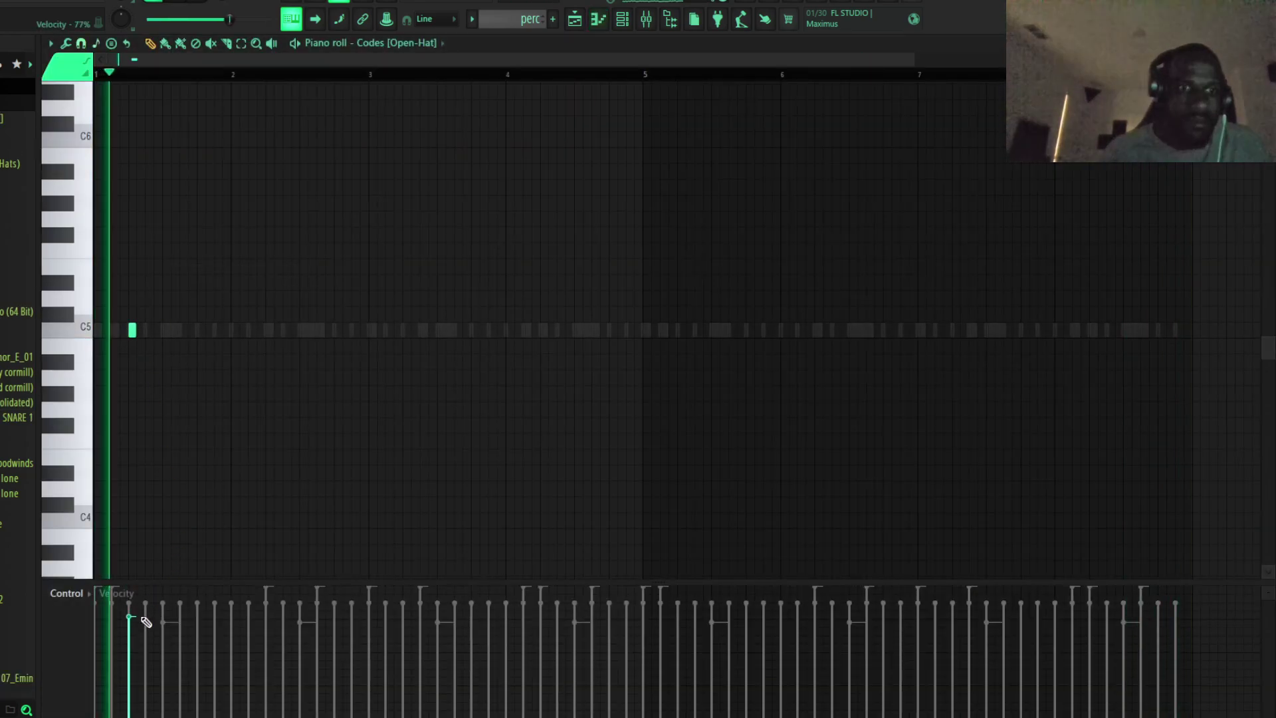
{"action": "key", "text": "space"}
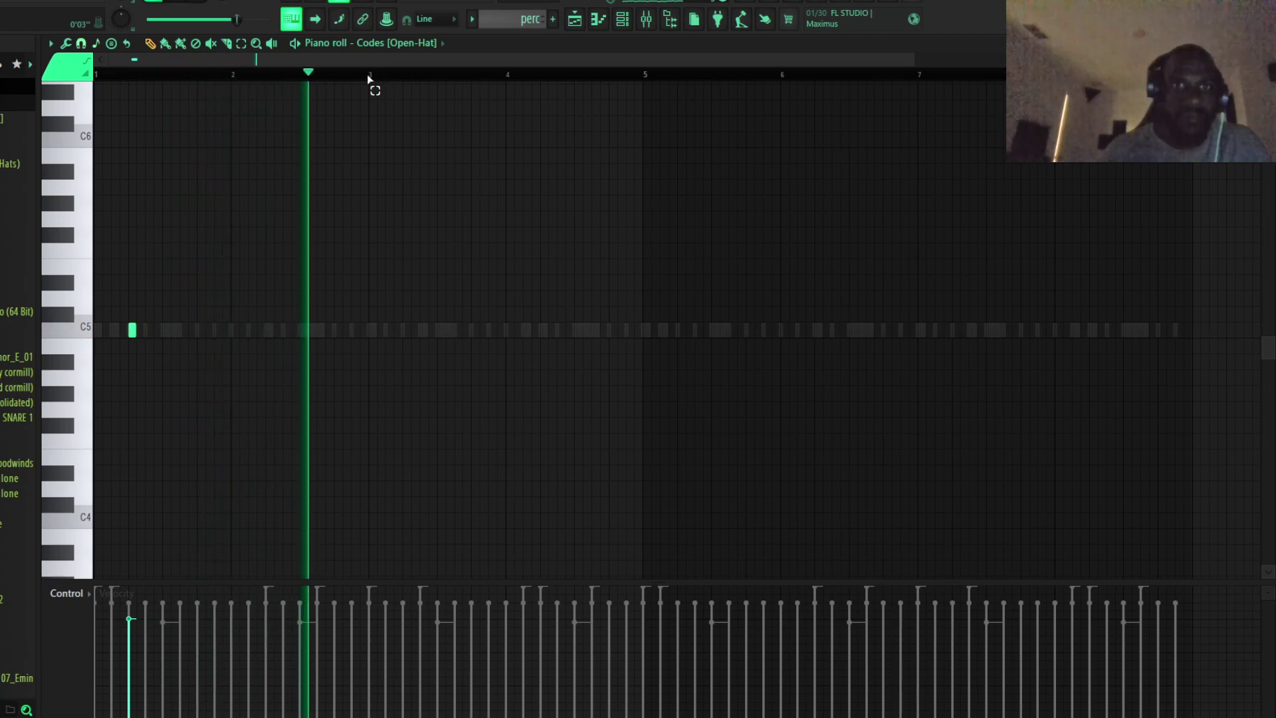
Duplicate the two-bar open-hat pattern three times to fill bars 3 to 8, and return to the playlist
{"action": "left_click_drag", "start_coordinate": [367, 74], "coordinate": [130, 69]}
{"action": "key", "text": "ctrl+b"}
{"action": "key", "text": "ctrl+b"}
{"action": "key", "text": "ctrl+b"}
{"action": "scroll", "coordinate": [490, 299], "scroll_direction": "down", "scroll_amount": 2}
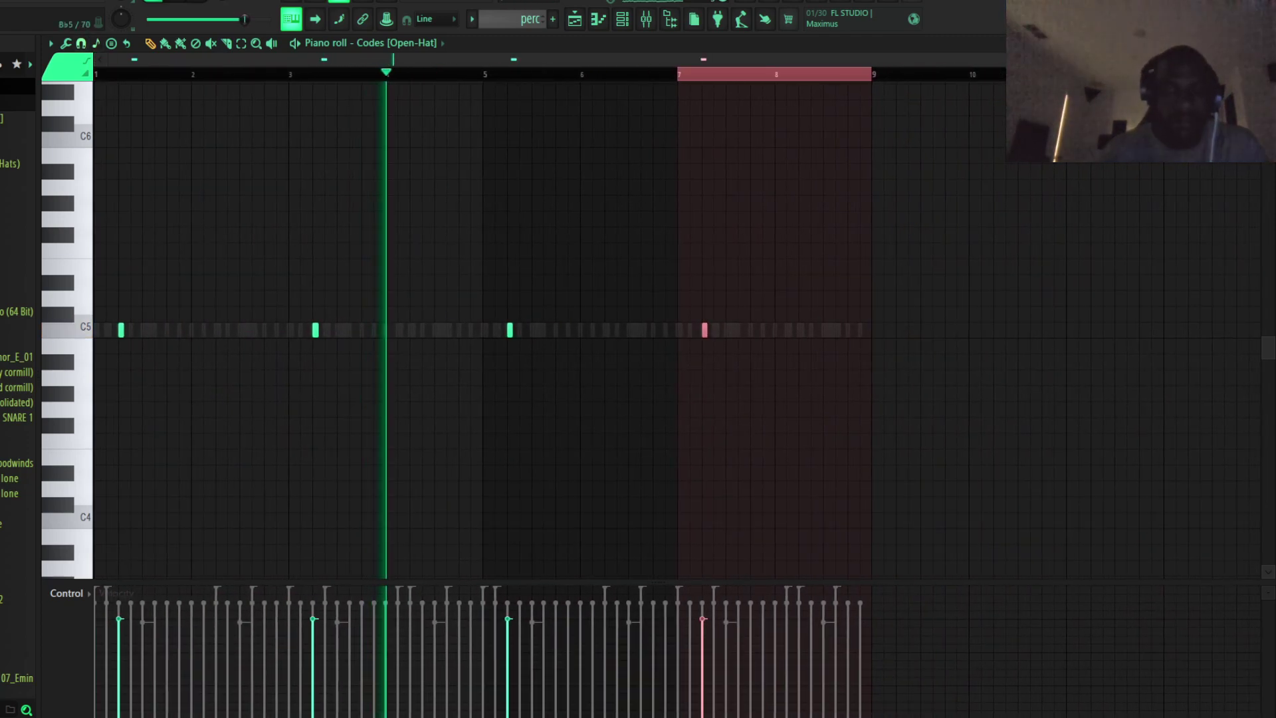
{"action": "key", "text": "F7"}
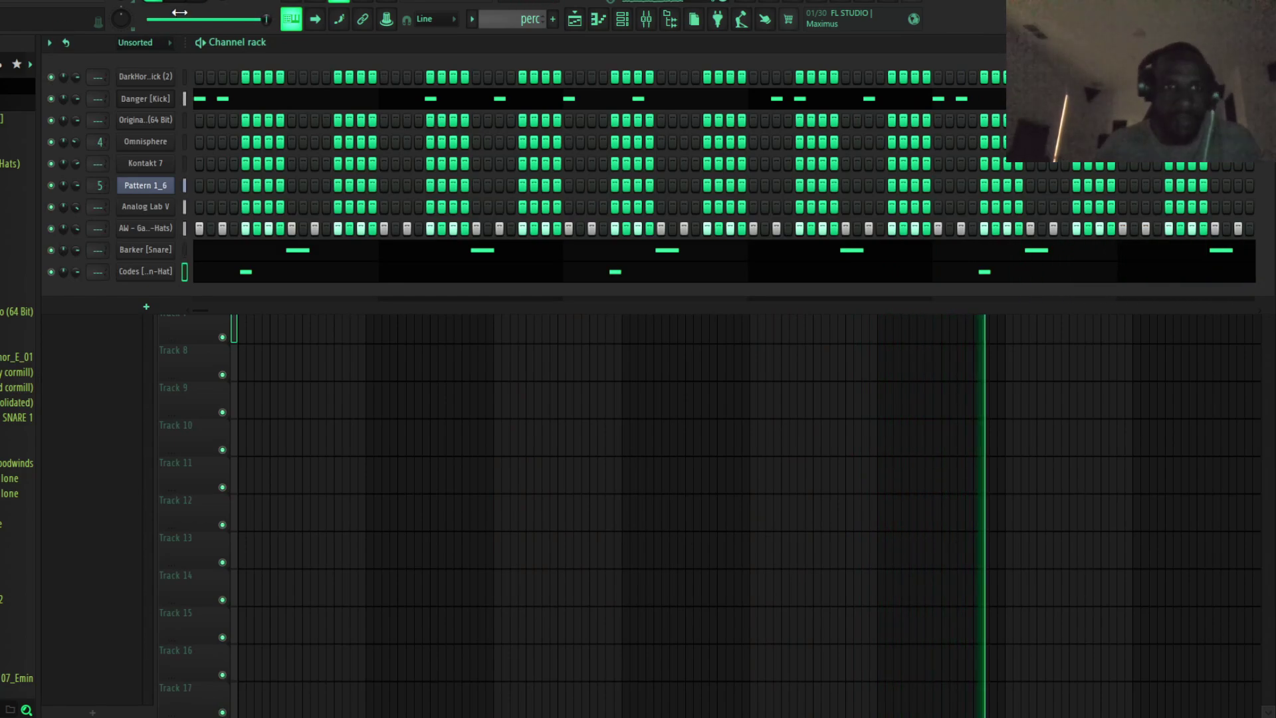
{"action": "key", "text": "Escape"}
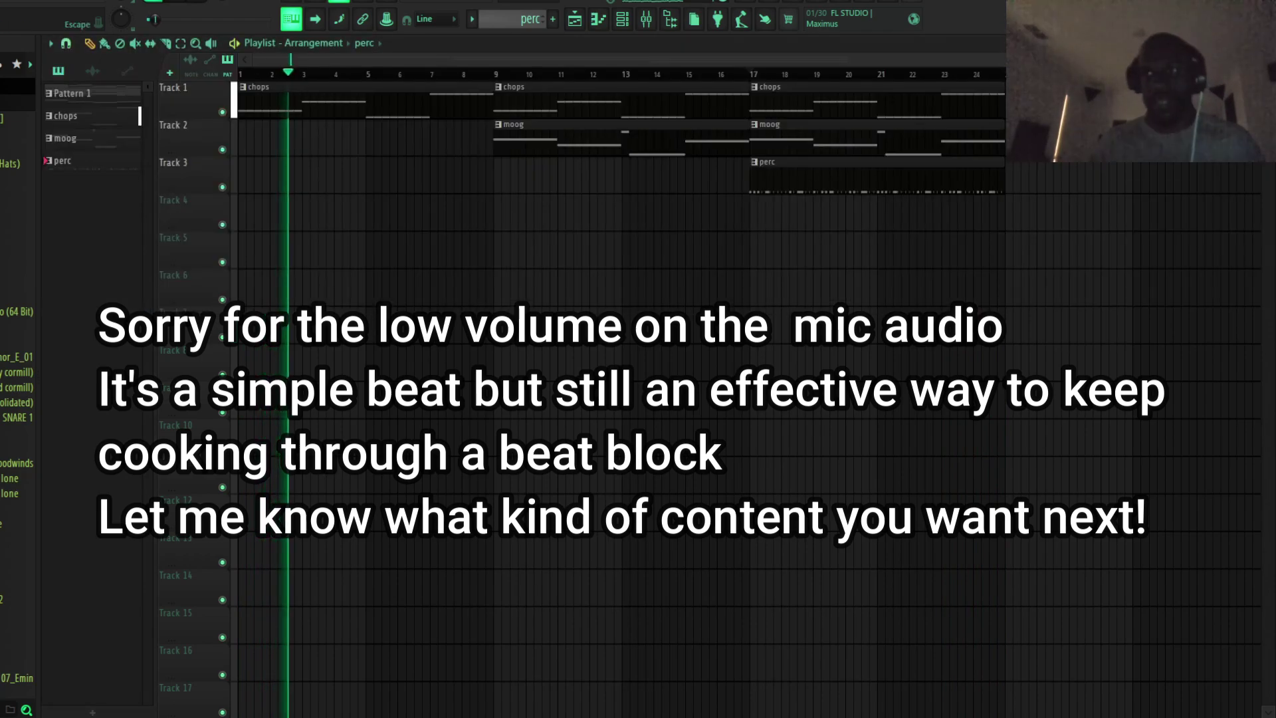